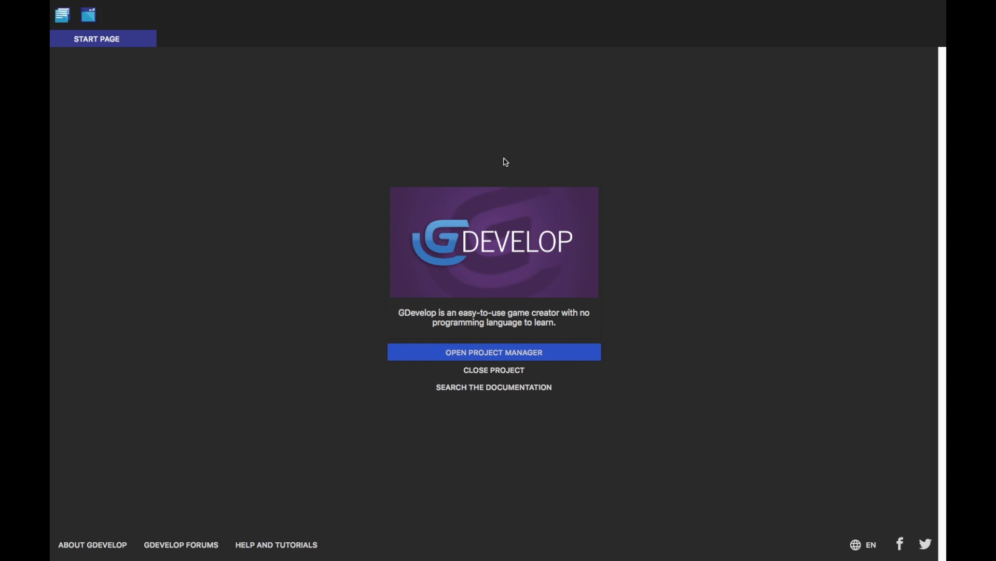
Step: Add a new scene to the project and rename it Game
{"action": "left_click", "coordinate": [62, 15]}
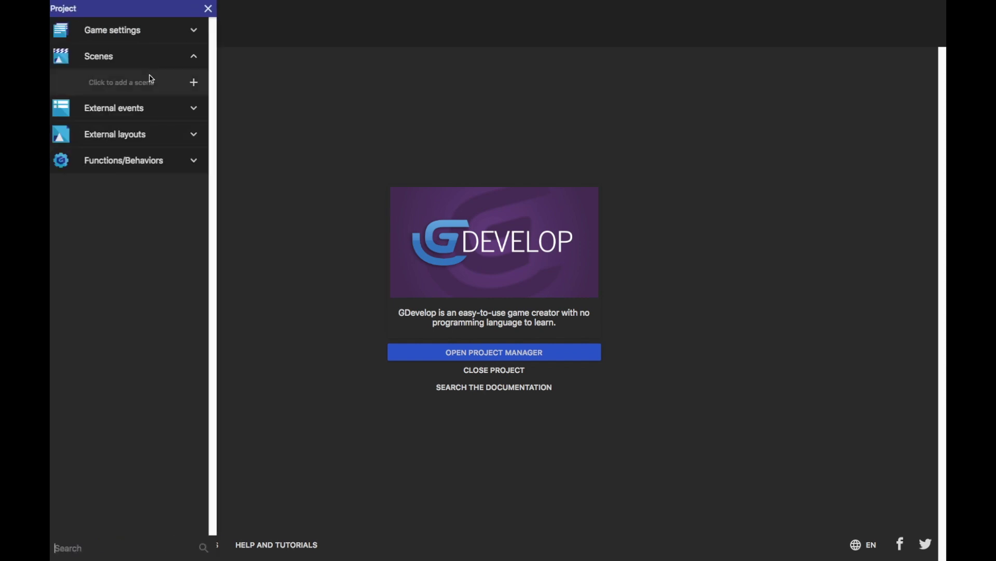
{"action": "left_click", "coordinate": [213, 9]}
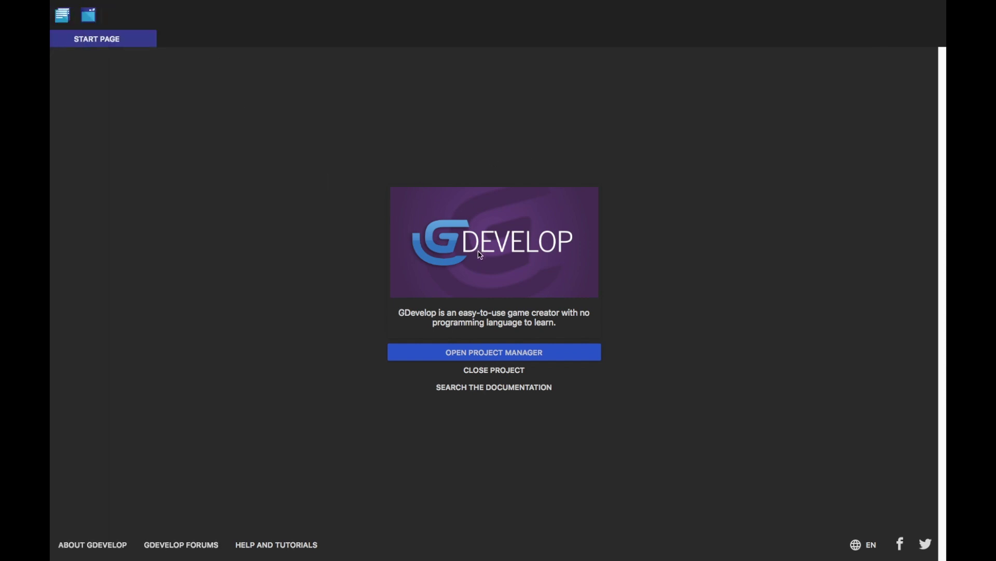
{"action": "left_click", "coordinate": [61, 15]}
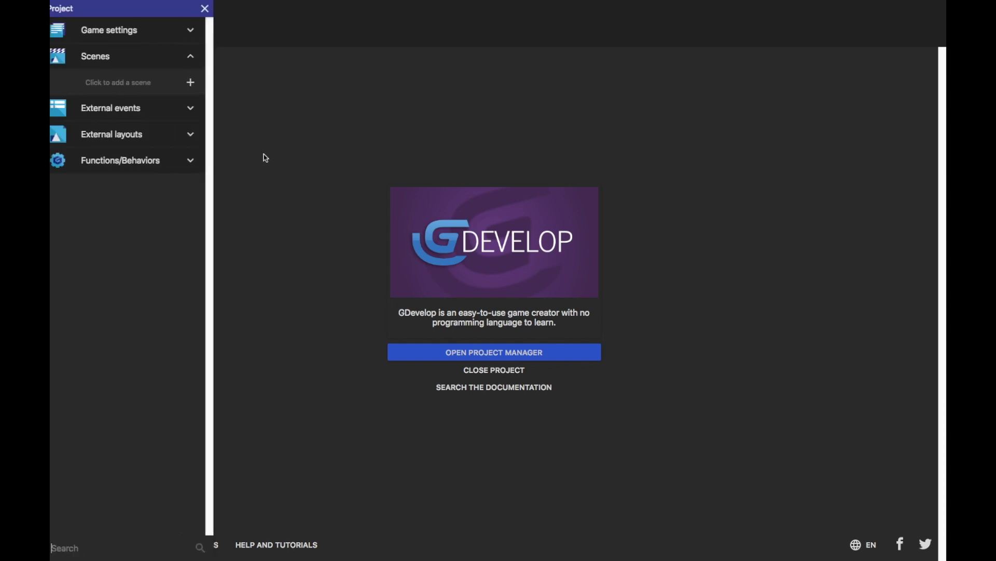
{"action": "left_click", "coordinate": [106, 82]}
{"action": "left_click", "coordinate": [199, 83]}
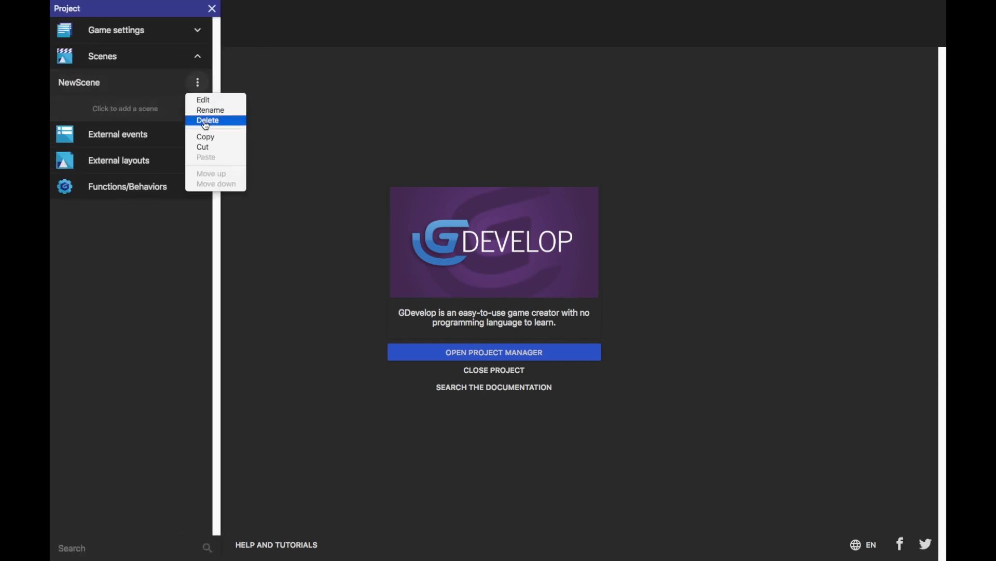
{"action": "left_click", "coordinate": [208, 104]}
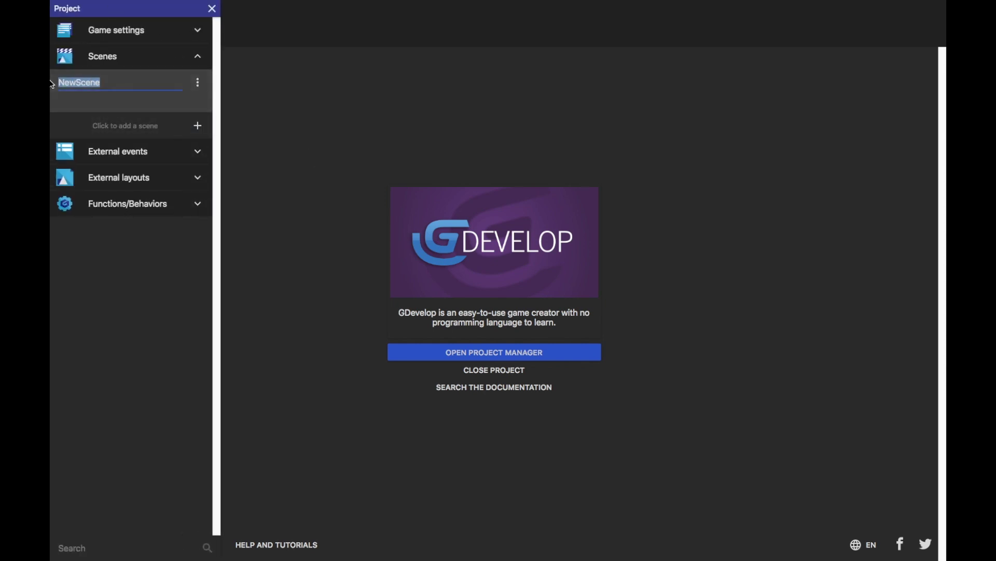
{"action": "type", "text": "Game"}
{"action": "key", "text": "Return"}
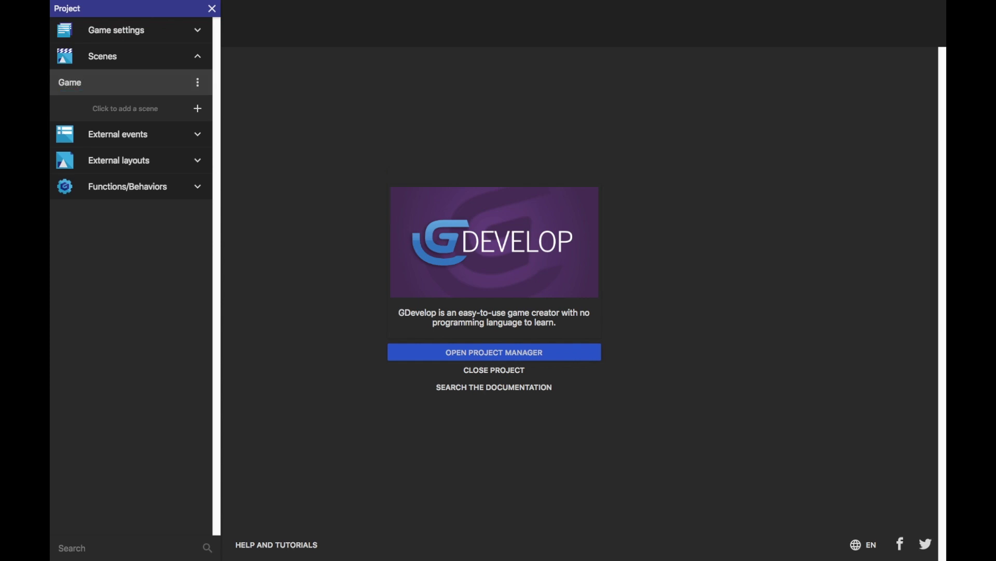
Step: Open the Game scene in the scene editor
{"action": "left_click", "coordinate": [155, 90]}
{"action": "scroll", "coordinate": [446, 190], "scroll_direction": "up", "scroll_amount": 3}
{"action": "scroll", "coordinate": [446, 189], "scroll_direction": "left", "scroll_amount": 2}
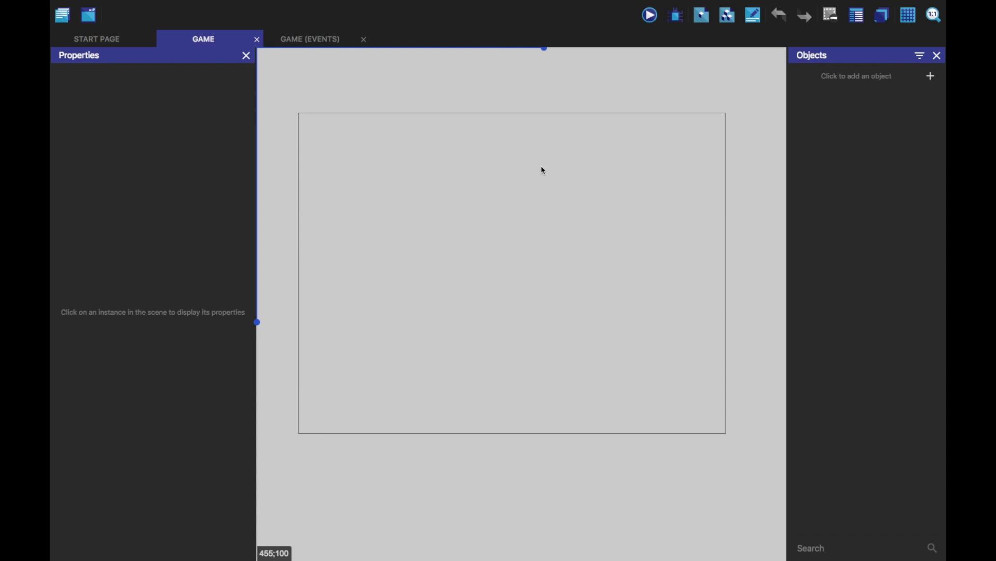
{"action": "scroll", "coordinate": [551, 171], "scroll_direction": "left", "scroll_amount": 1}
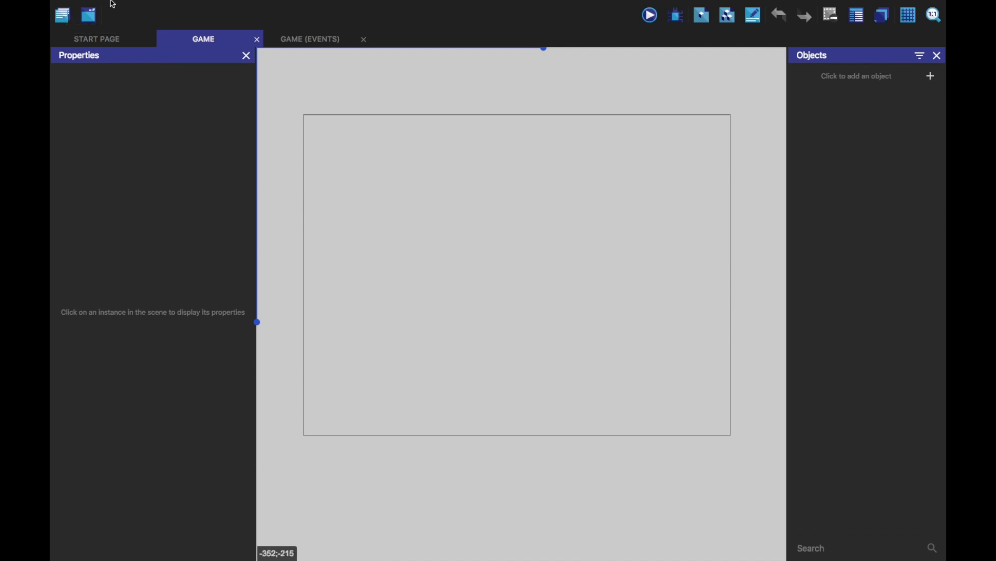
Step: Set the game's window width to 1920 and height to 1080 in the project properties
{"action": "left_click", "coordinate": [62, 15]}
{"action": "left_click", "coordinate": [109, 30]}
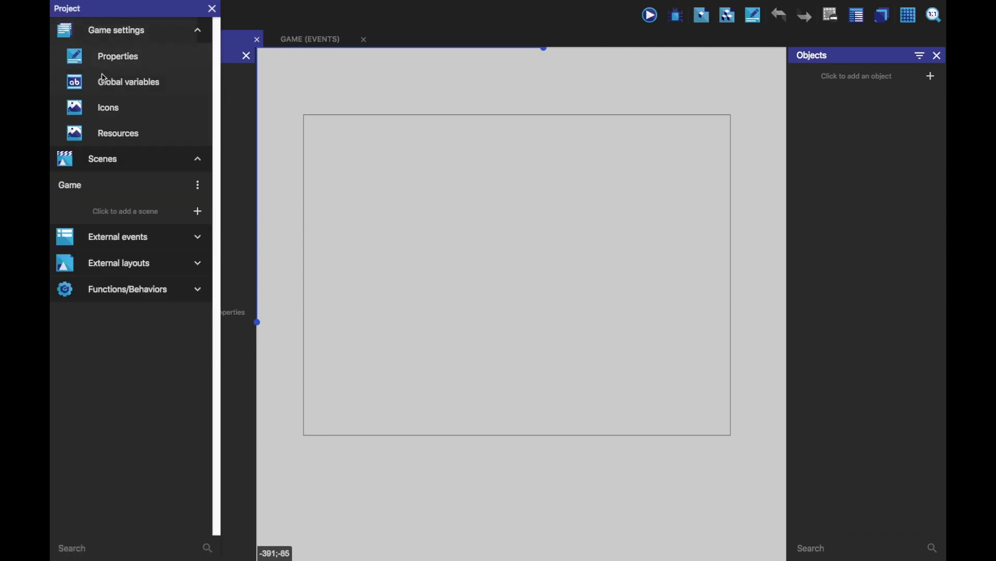
{"action": "left_click", "coordinate": [122, 60]}
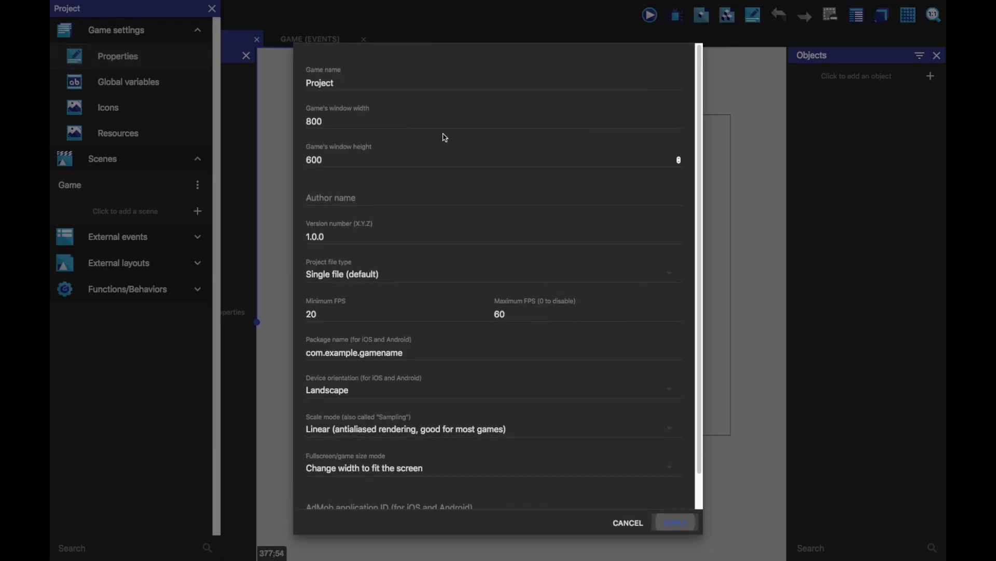
{"action": "left_click", "coordinate": [322, 122]}
{"action": "double_click", "coordinate": [322, 122]}
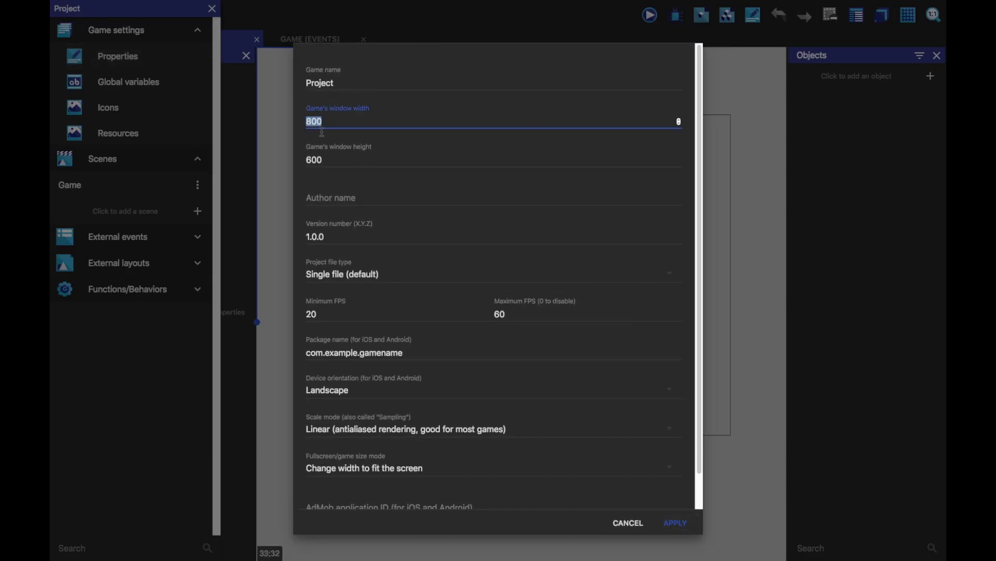
{"action": "type", "text": "1920"}
{"action": "key", "text": "Tab"}
{"action": "type", "text": "100"}
{"action": "key", "text": "BackSpace"}
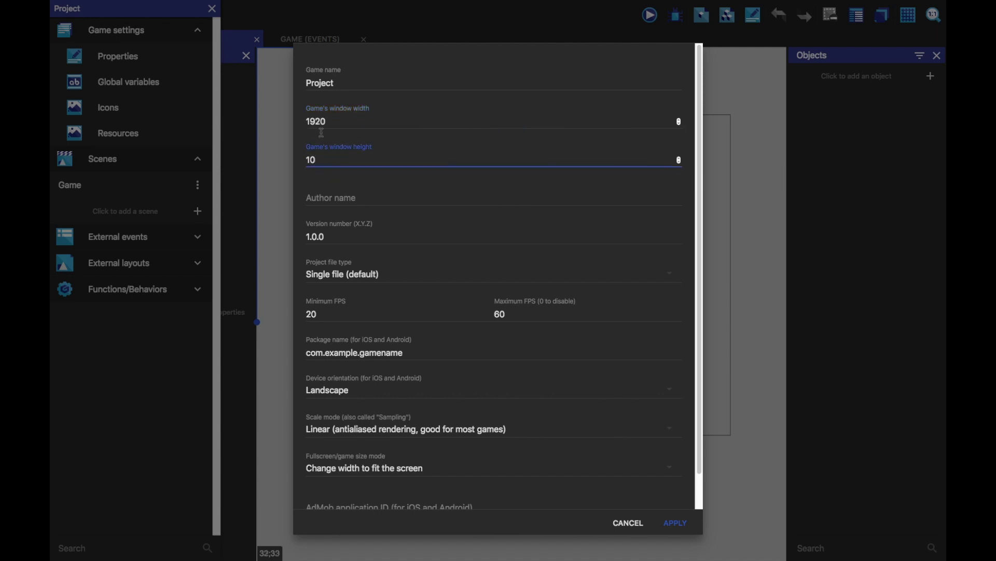
{"action": "type", "text": "80"}
Step: Set the project's version number to 0.0.1, apply the properties and close the project manager
{"action": "left_click_drag", "start_coordinate": [326, 237], "coordinate": [314, 237]}
{"action": "type", "text": "0"}
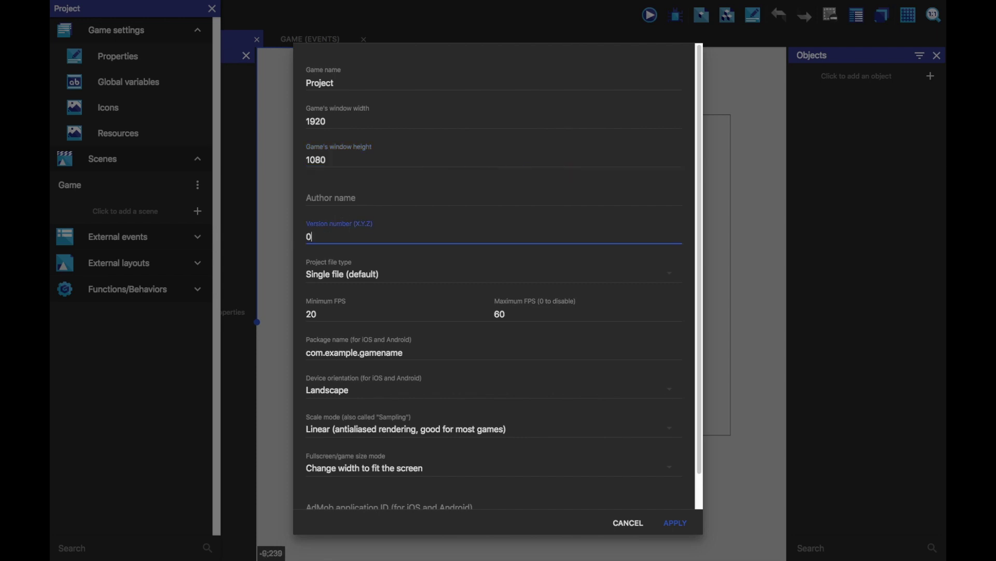
{"action": "scroll", "coordinate": [416, 410], "scroll_direction": "down", "scroll_amount": 2}
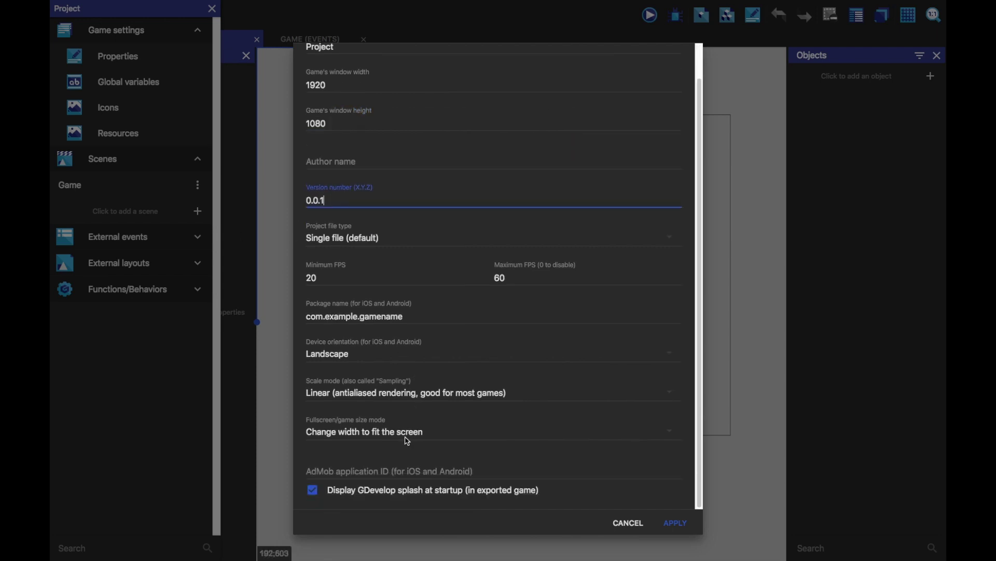
{"action": "scroll", "coordinate": [364, 290], "scroll_direction": "up", "scroll_amount": 2}
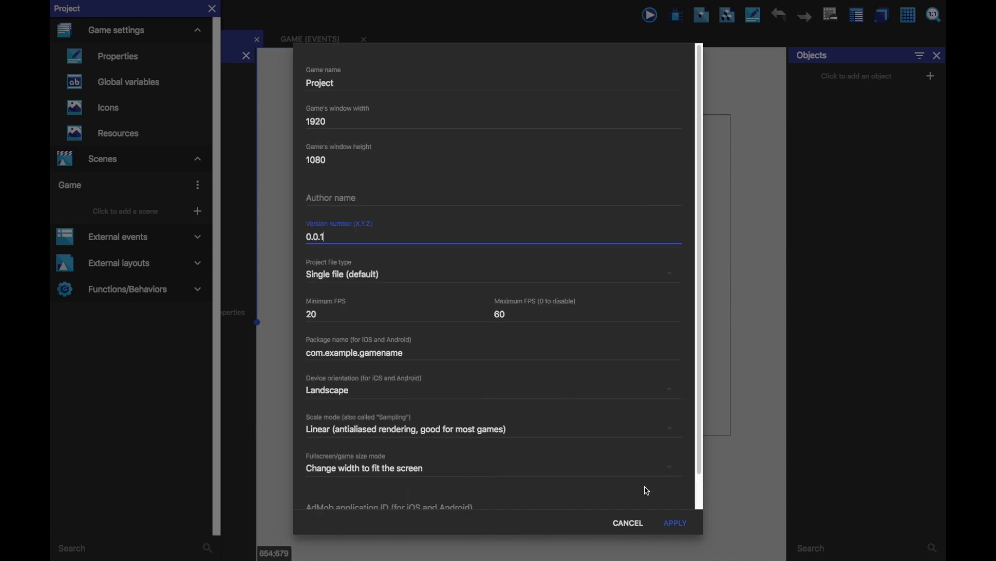
{"action": "left_click", "coordinate": [676, 523]}
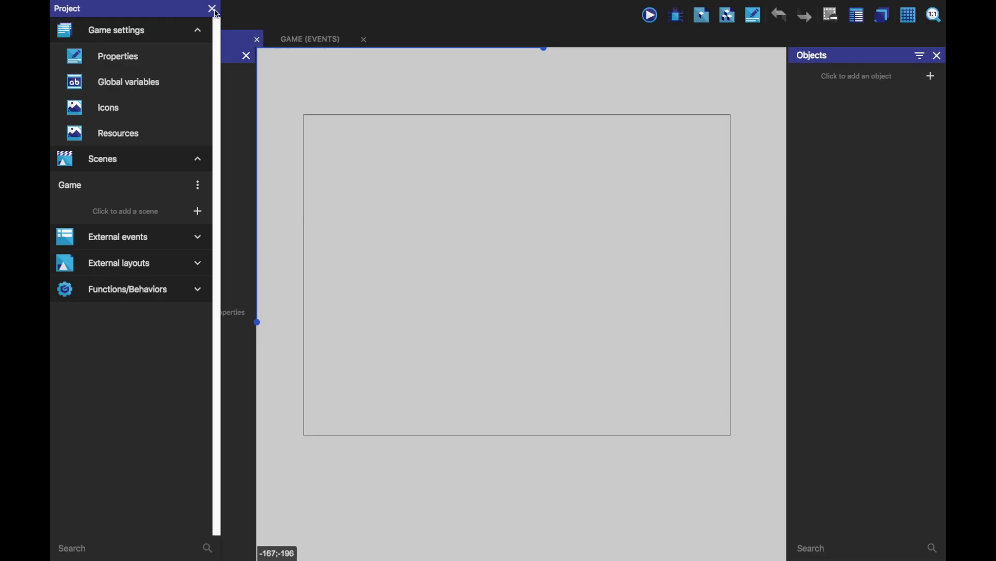
{"action": "left_click", "coordinate": [214, 9]}
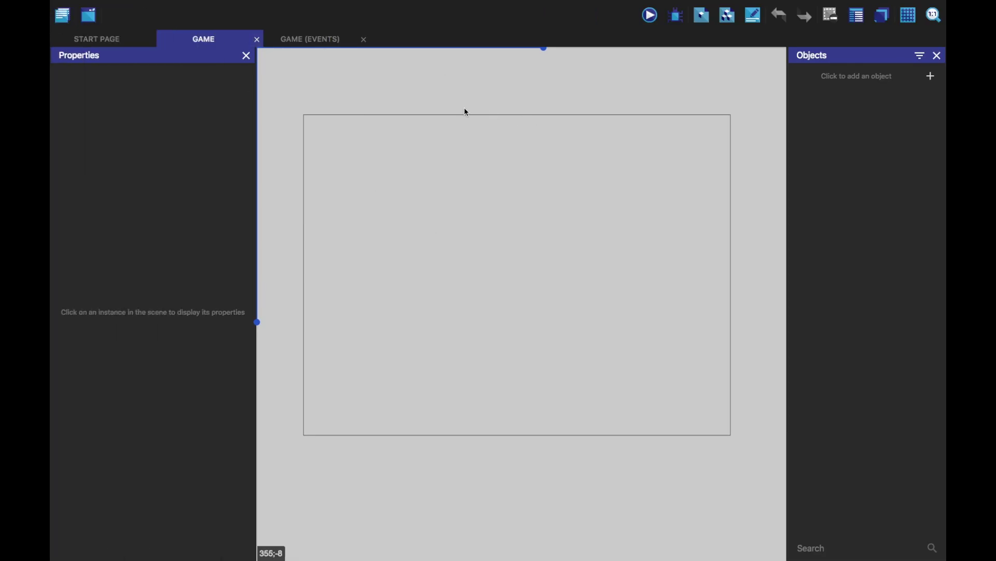
Step: Close the Game scene editor and reopen the scene from the project manager to refresh its window frame
{"action": "left_click", "coordinate": [258, 40]}
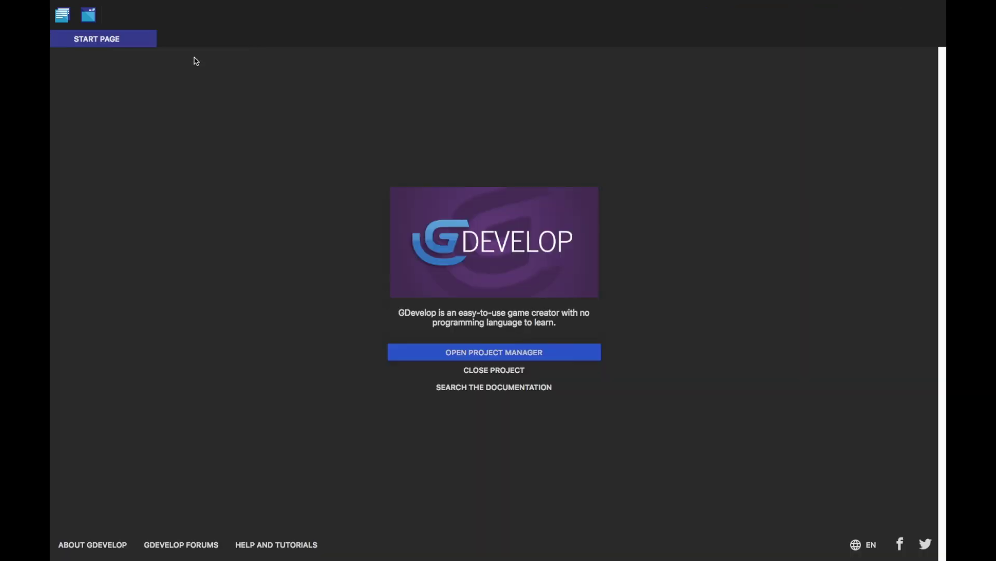
{"action": "left_click", "coordinate": [62, 15]}
{"action": "left_click", "coordinate": [126, 185]}
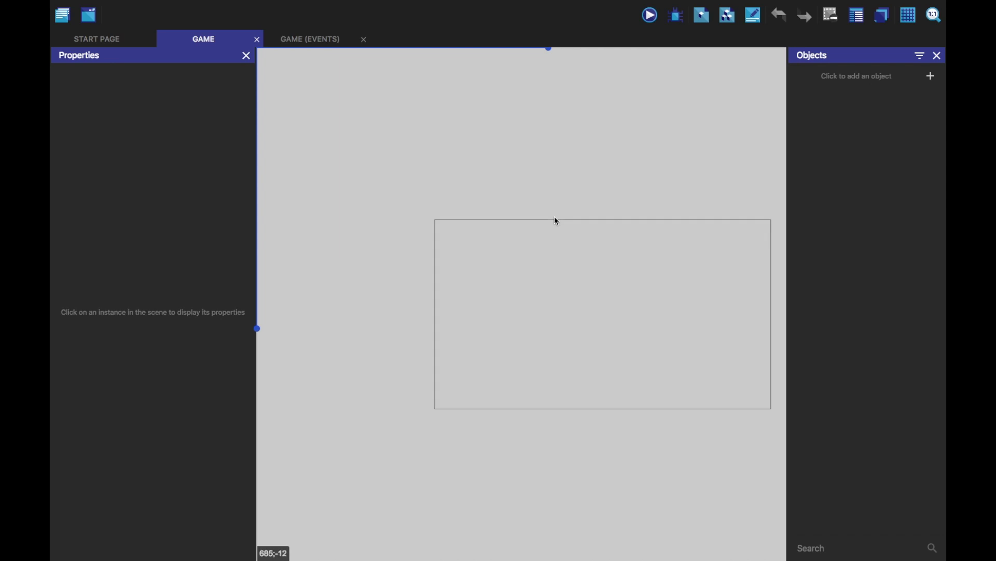
{"action": "scroll", "coordinate": [555, 220], "scroll_direction": "right", "scroll_amount": 3}
{"action": "scroll", "coordinate": [553, 223], "scroll_direction": "up", "scroll_amount": 2, "text": "ctrl"}
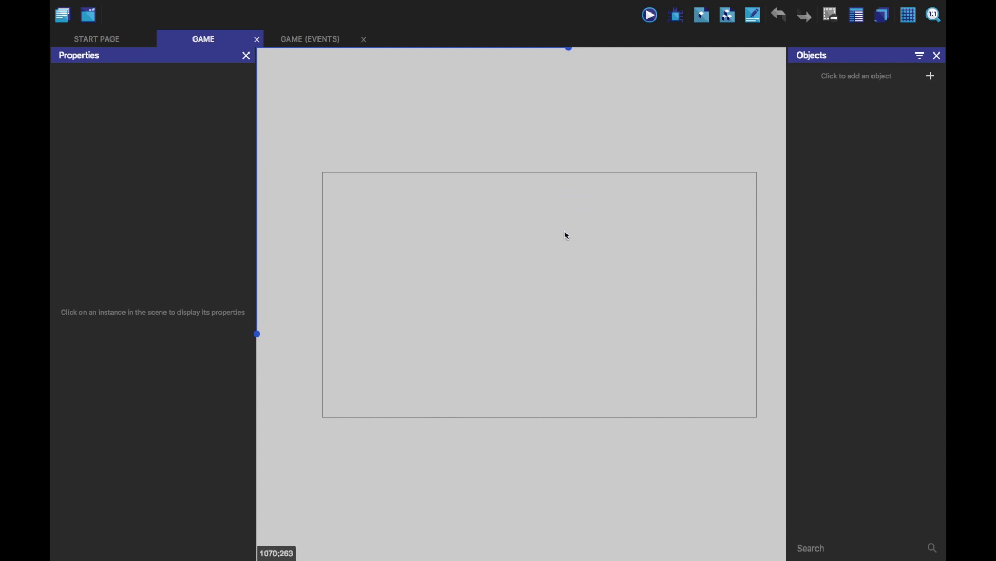
{"action": "scroll", "coordinate": [555, 235], "scroll_direction": "right", "scroll_amount": 2}
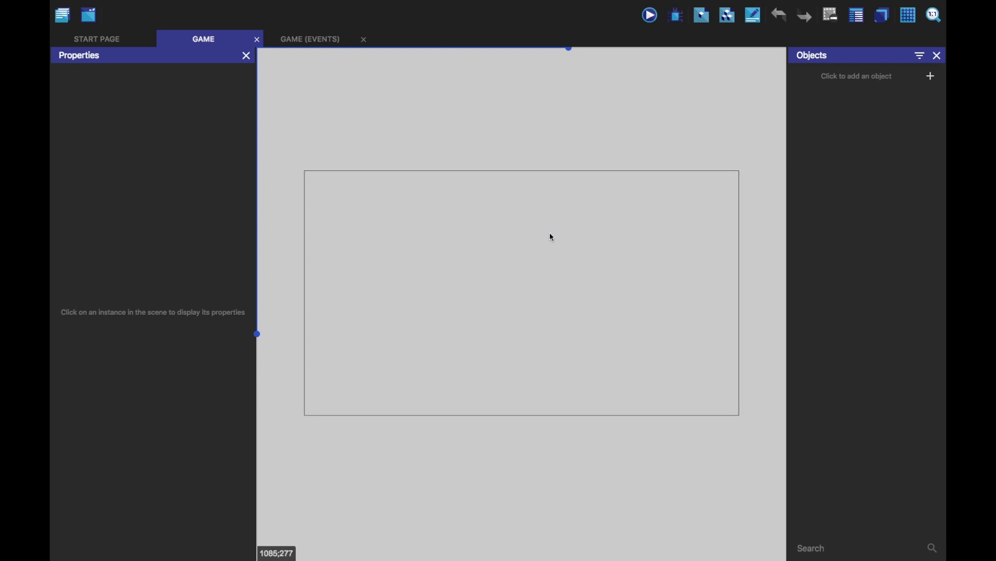
{"action": "scroll", "coordinate": [556, 238], "scroll_direction": "left", "scroll_amount": 2}
{"action": "scroll", "coordinate": [581, 254], "scroll_direction": "up", "scroll_amount": 3}
{"action": "scroll", "coordinate": [606, 269], "scroll_direction": "down", "scroll_amount": 3}
{"action": "scroll", "coordinate": [571, 244], "scroll_direction": "right", "scroll_amount": 2}
{"action": "scroll", "coordinate": [541, 223], "scroll_direction": "up", "scroll_amount": 1}
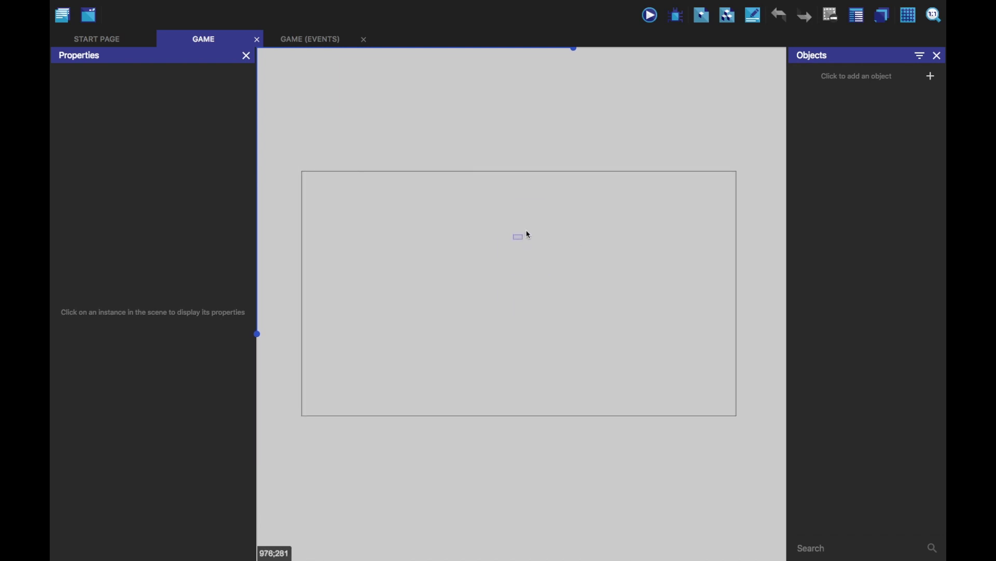
{"action": "left_click_drag", "start_coordinate": [478, 242], "coordinate": [520, 260]}
{"action": "scroll", "coordinate": [520, 261], "scroll_direction": "up", "scroll_amount": 2}
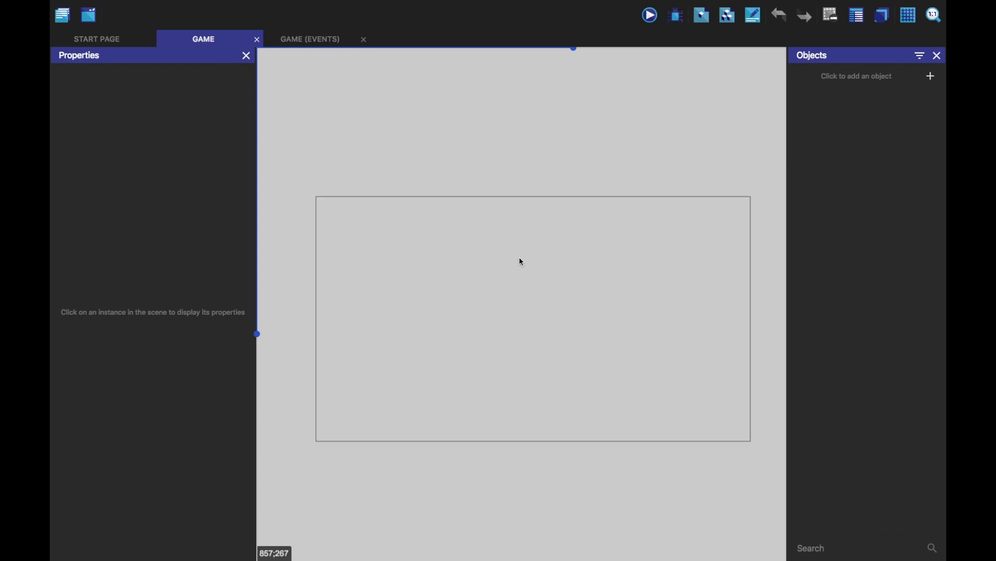
{"action": "scroll", "coordinate": [498, 236], "scroll_direction": "down", "scroll_amount": 2}
{"action": "scroll", "coordinate": [570, 207], "scroll_direction": "right", "scroll_amount": 1}
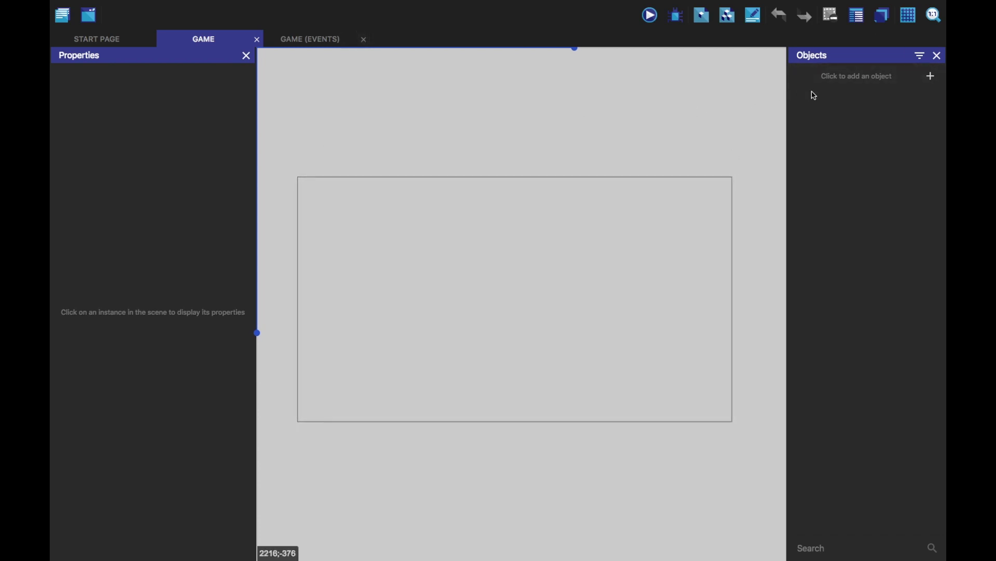
Step: Add a new Sprite object to the Game scene and name it Player
{"action": "left_click", "coordinate": [826, 83]}
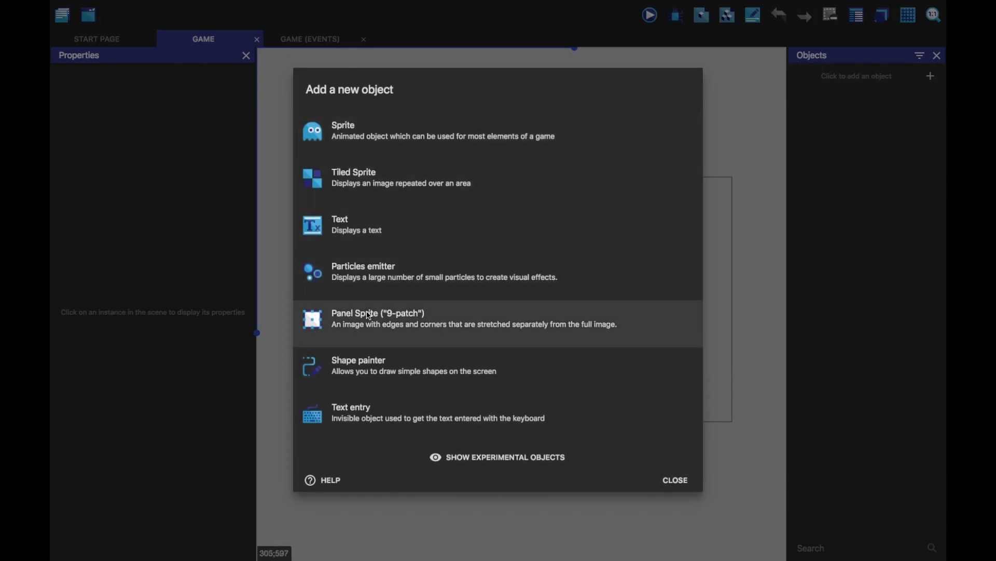
{"action": "left_click", "coordinate": [397, 131]}
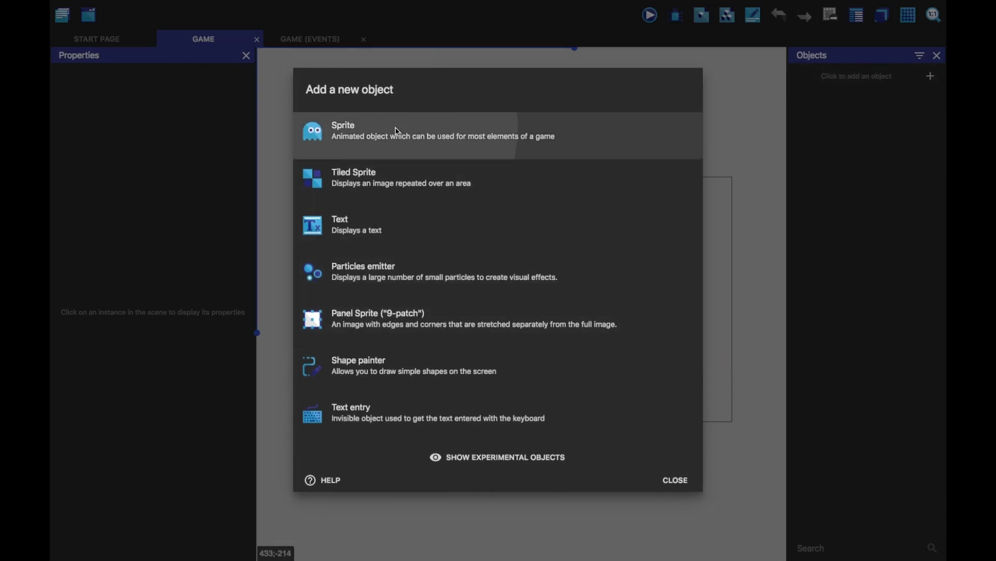
{"action": "left_click_drag", "start_coordinate": [414, 269], "coordinate": [351, 271]}
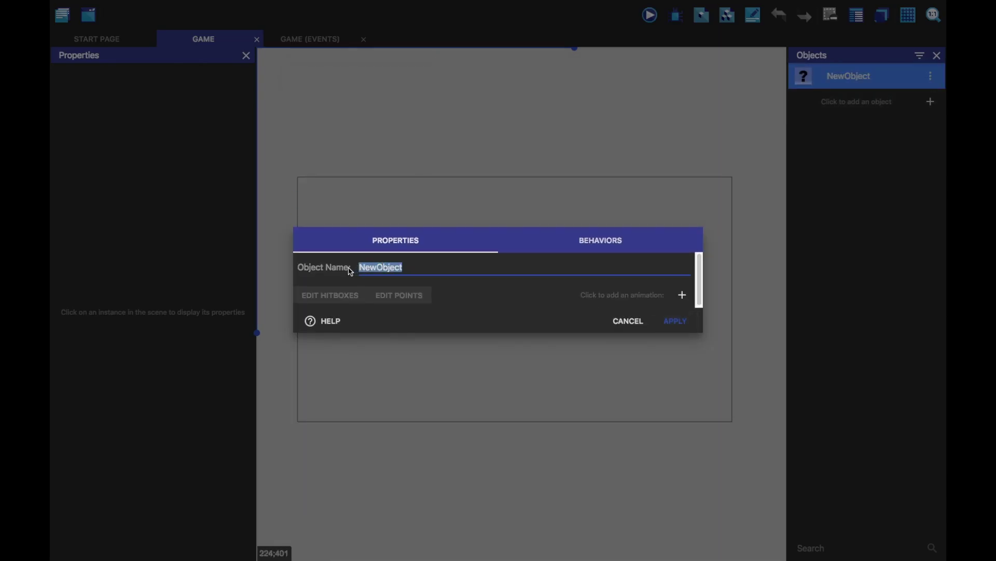
{"action": "type", "text": "Player"}
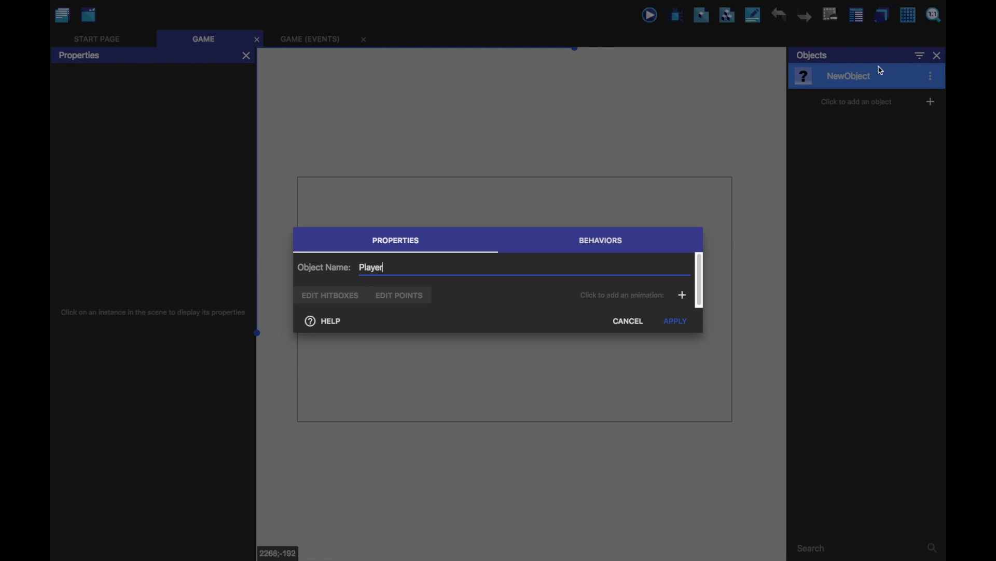
Step: Add a first animation to the Player using player_stand.png from the tutorial's Art/Player folder, accepting its location outside the project folder
{"action": "left_click", "coordinate": [683, 296]}
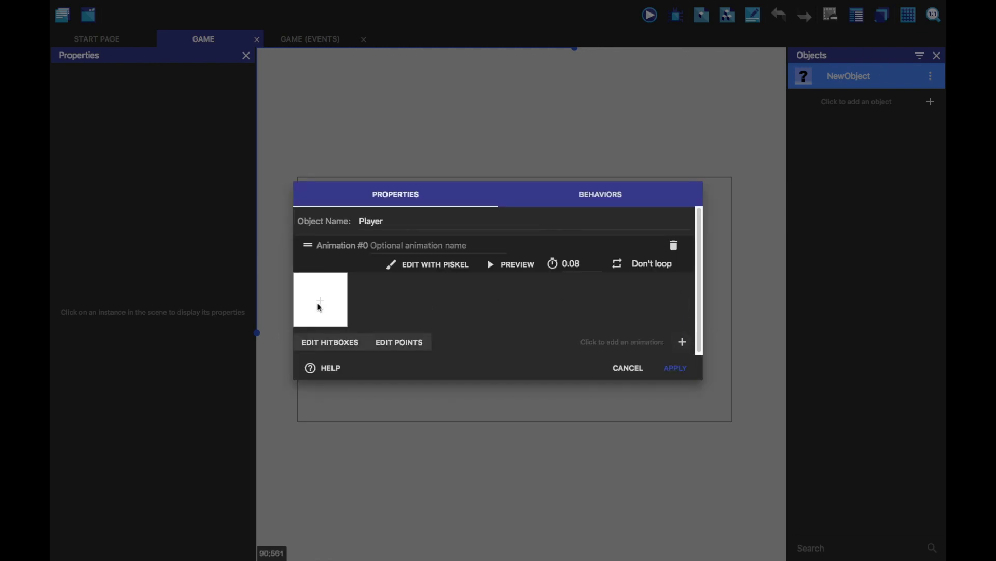
{"action": "left_click", "coordinate": [337, 305]}
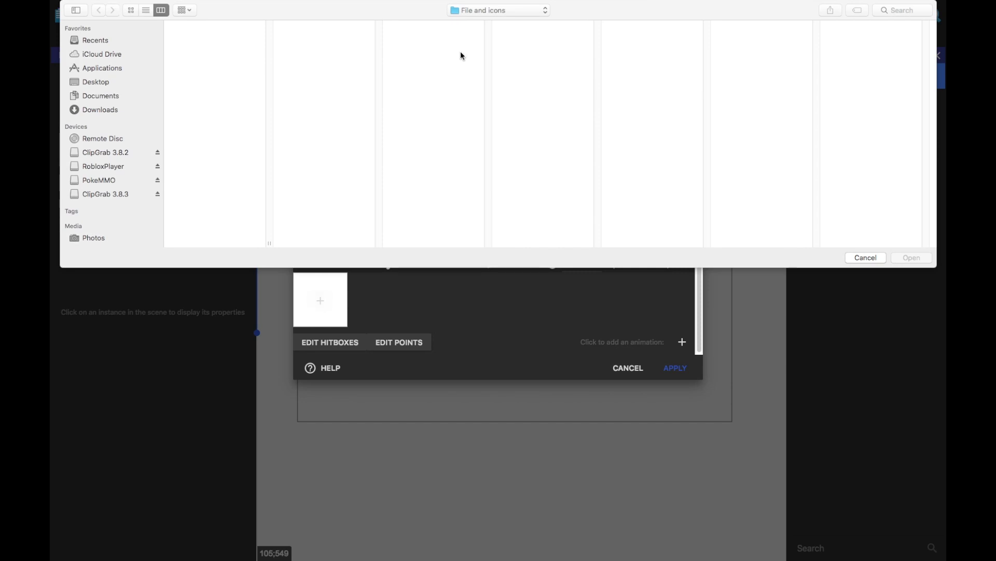
{"action": "left_click", "coordinate": [492, 8]}
{"action": "left_click", "coordinate": [479, 23]}
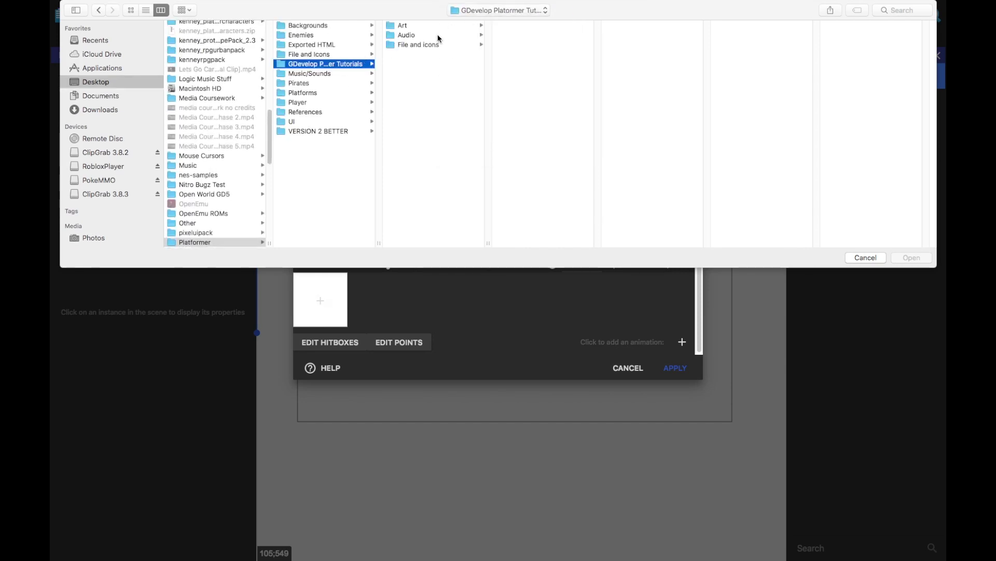
{"action": "left_click", "coordinate": [411, 27]}
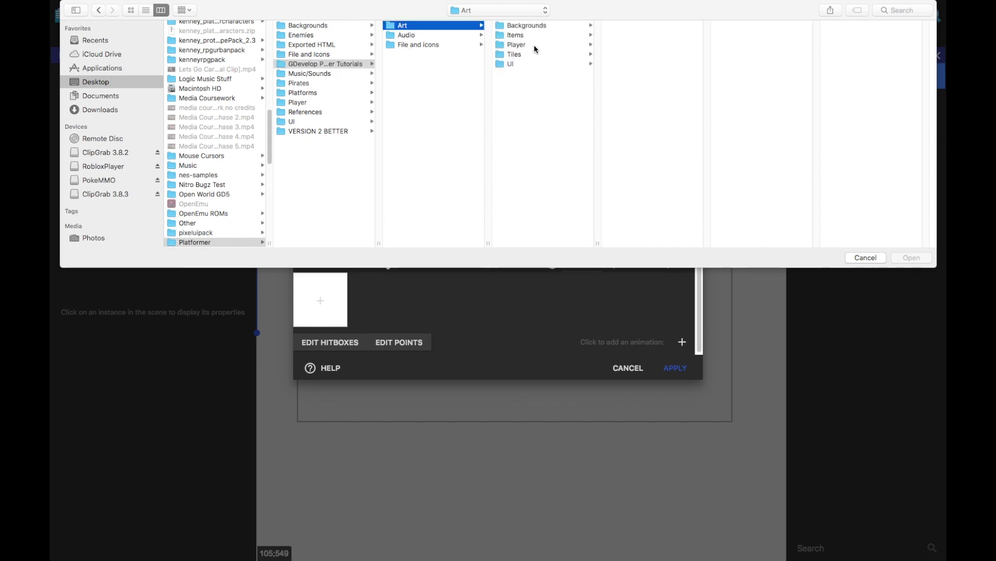
{"action": "left_click", "coordinate": [520, 46]}
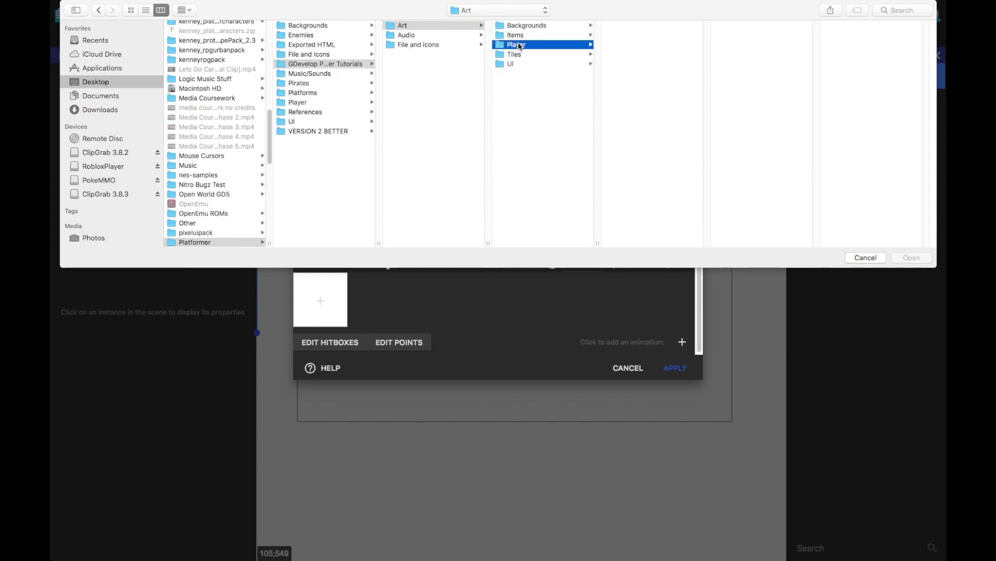
{"action": "left_click", "coordinate": [645, 74]}
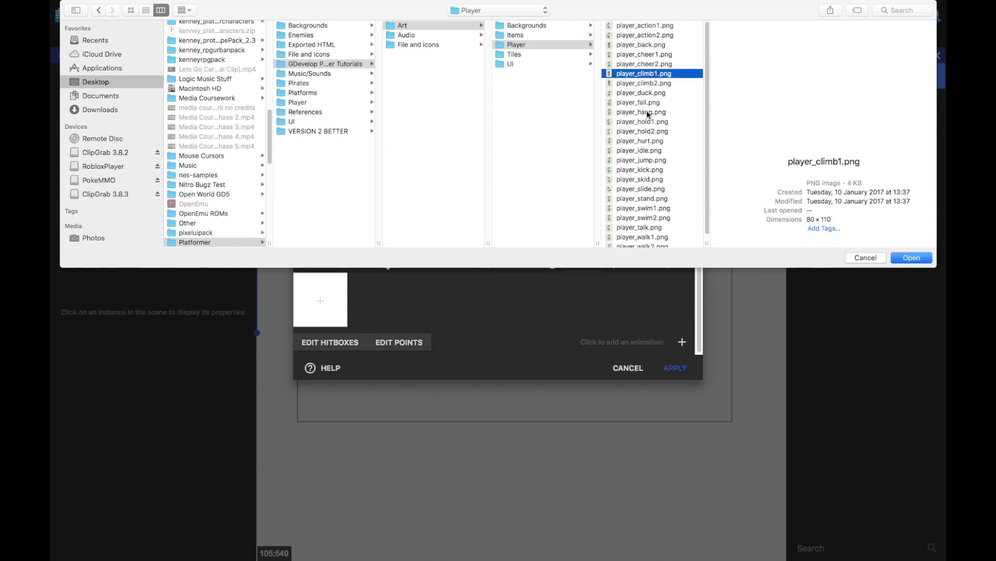
{"action": "scroll", "coordinate": [653, 200], "scroll_direction": "down", "scroll_amount": 1}
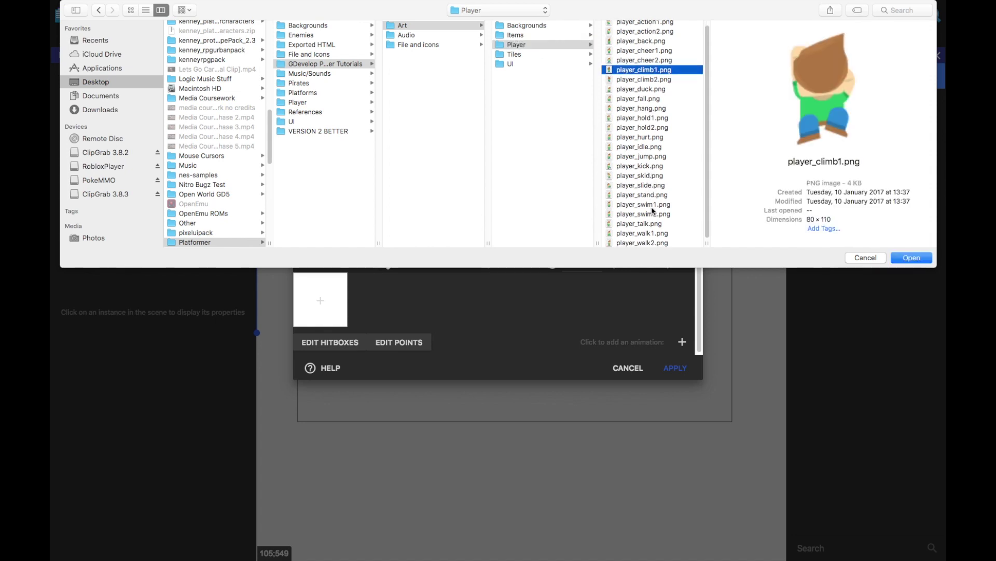
{"action": "left_click", "coordinate": [651, 194]}
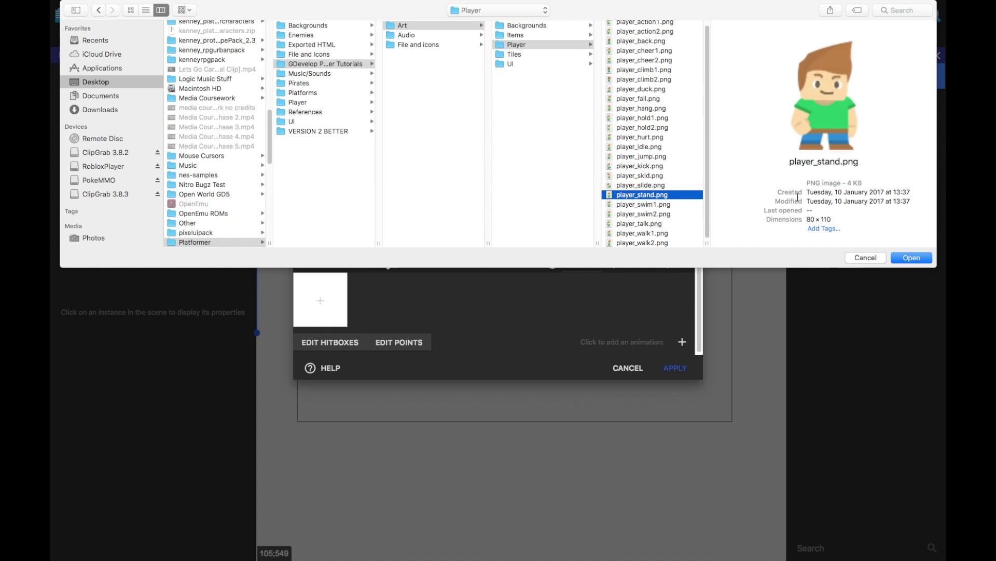
{"action": "left_click", "coordinate": [922, 259]}
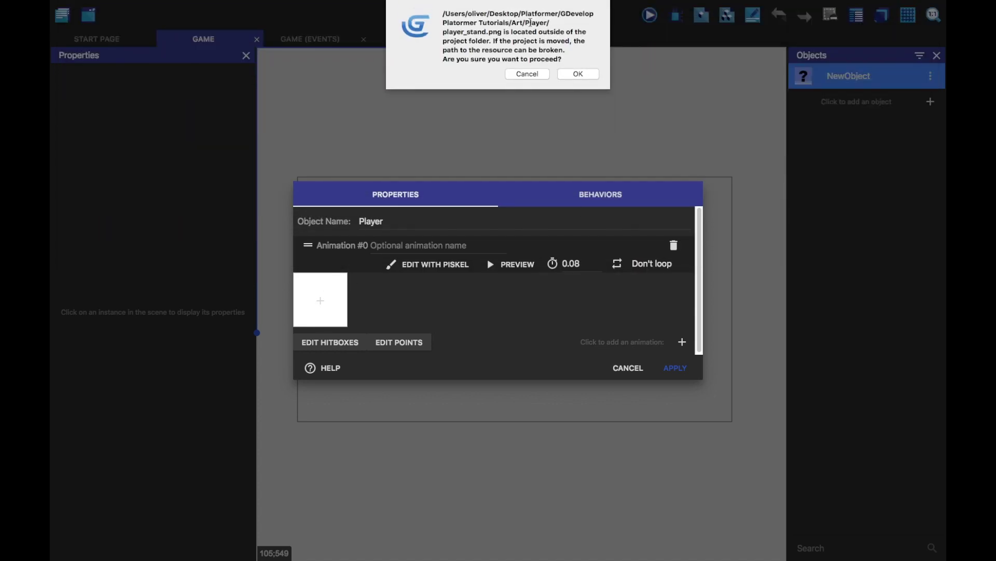
{"action": "left_click", "coordinate": [592, 77]}
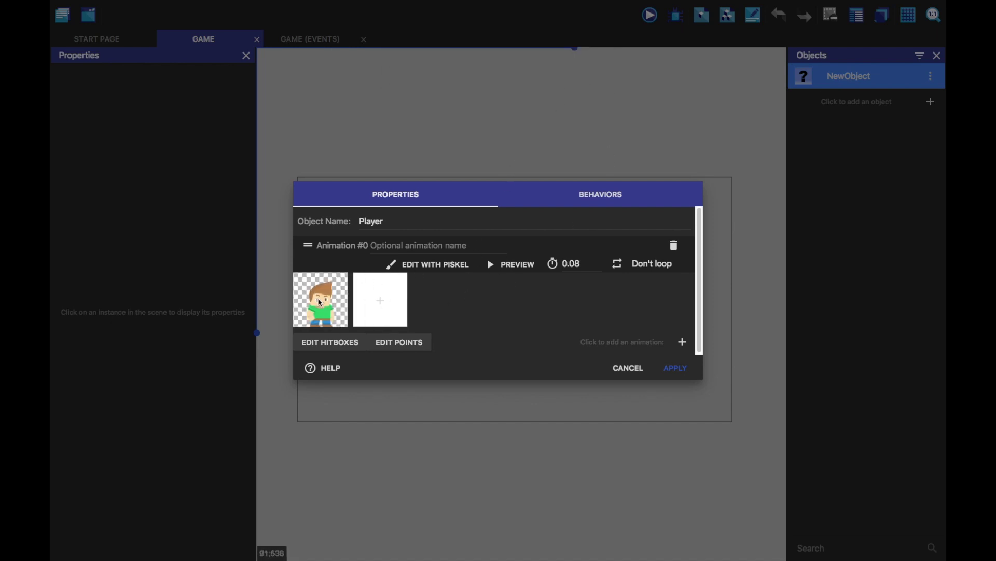
Step: Apply the Player object and place one instance near the middle of the scene, at about X 874, Y 448
{"action": "left_click", "coordinate": [675, 368]}
{"action": "left_click_drag", "start_coordinate": [857, 77], "coordinate": [495, 286]}
{"action": "left_click", "coordinate": [575, 291]}
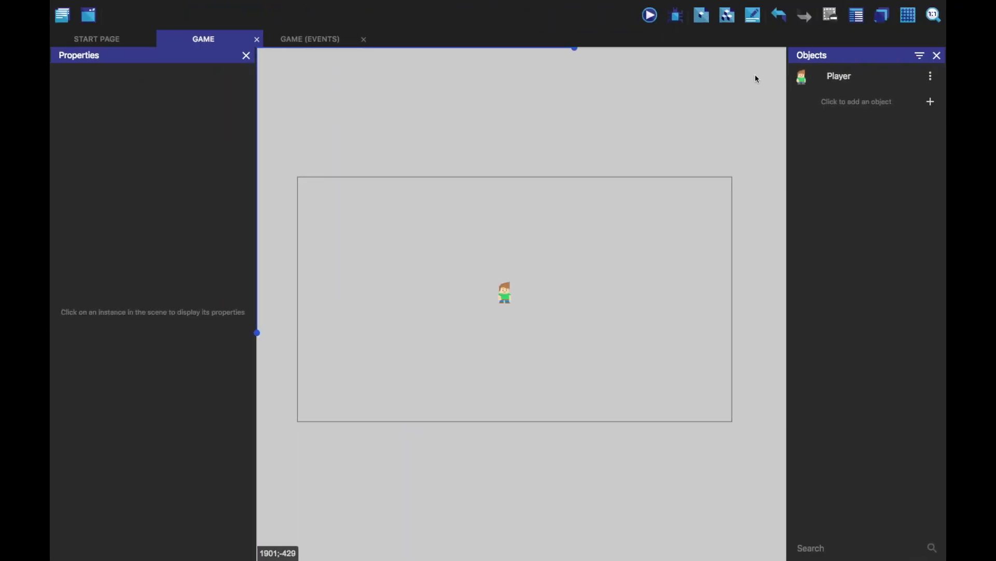
Step: Reopen the Player object for editing and add a second animation
{"action": "left_click", "coordinate": [931, 77]}
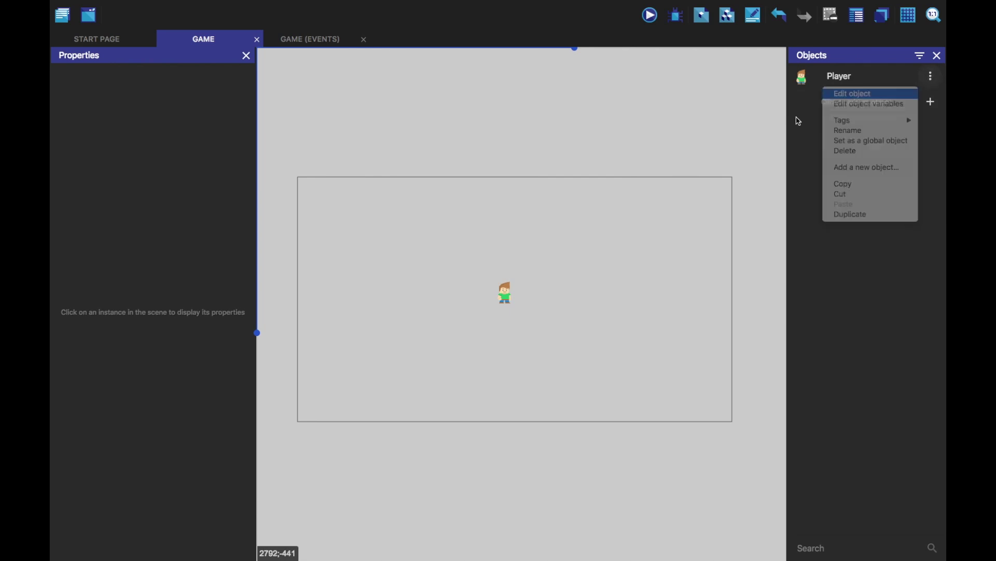
{"action": "left_click", "coordinate": [862, 93]}
{"action": "left_click", "coordinate": [685, 343]}
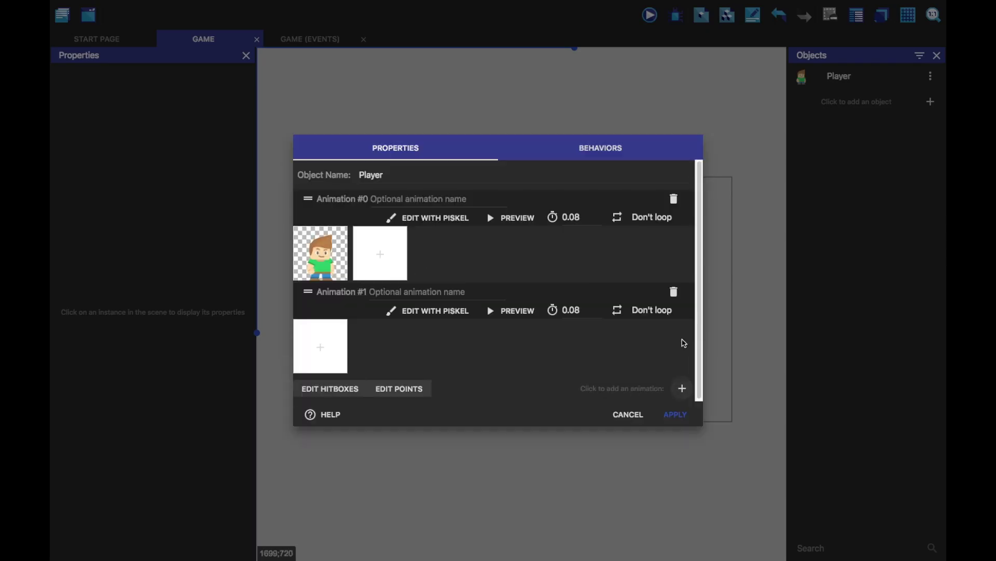
Step: Load player_walk1.png and player_walk2.png from the Art/Player folder as the frames of Animation #1
{"action": "left_click", "coordinate": [329, 354]}
{"action": "left_click", "coordinate": [450, 29]}
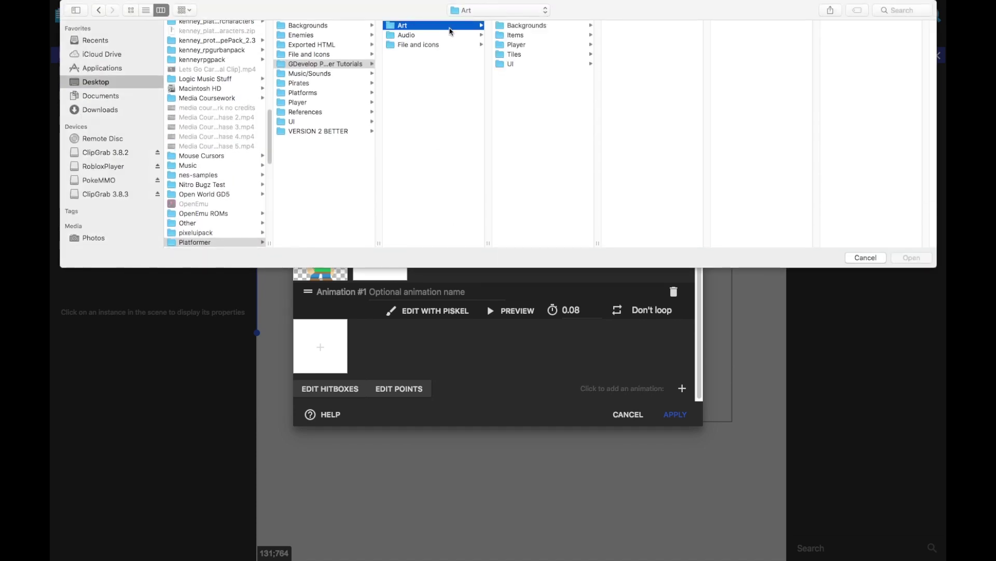
{"action": "left_click", "coordinate": [524, 47]}
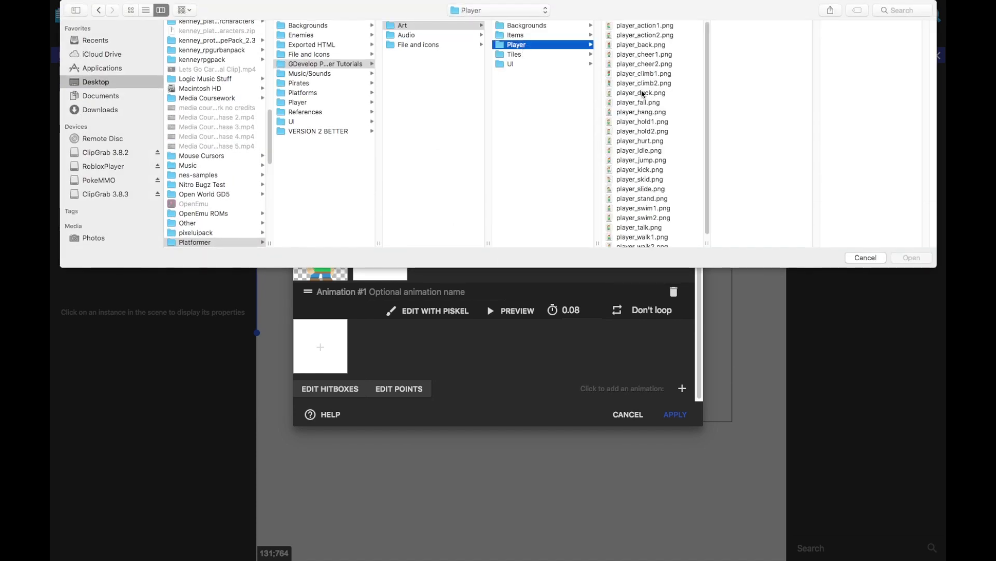
{"action": "scroll", "coordinate": [662, 135], "scroll_direction": "down", "scroll_amount": 1}
{"action": "left_click", "coordinate": [642, 233]}
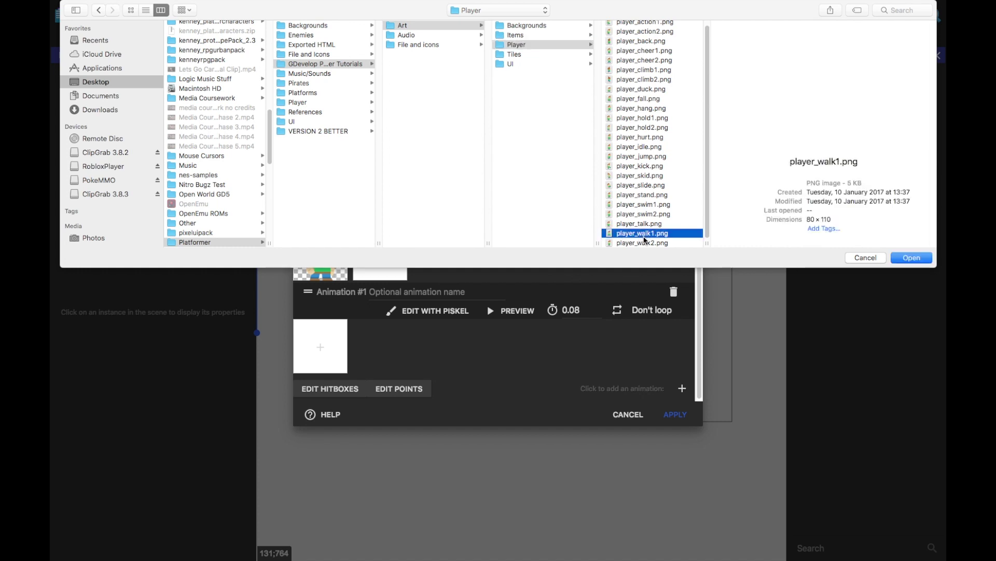
{"action": "left_click", "coordinate": [652, 243]}
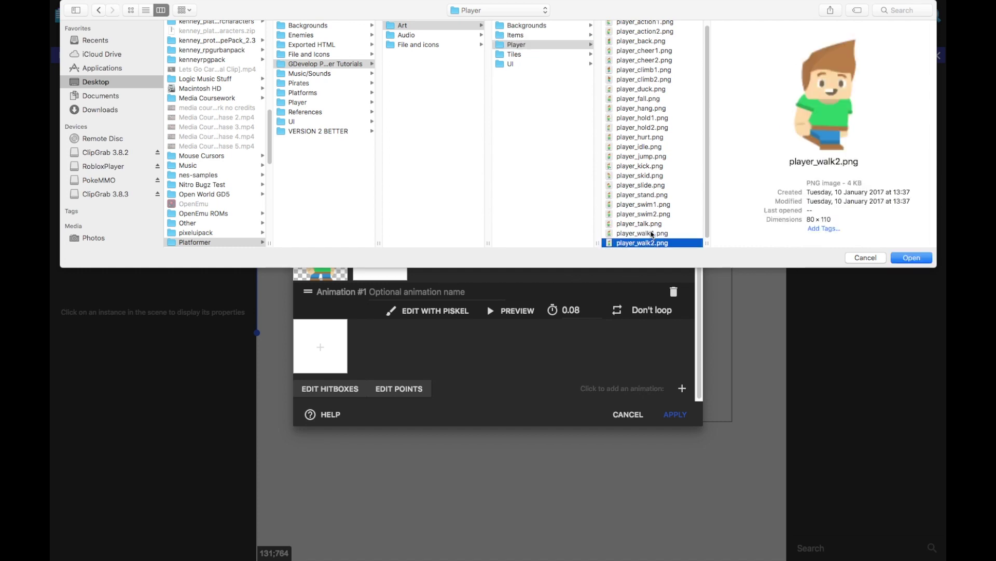
{"action": "left_click", "coordinate": [651, 234]}
{"action": "left_click", "coordinate": [654, 244], "text": "shift"}
{"action": "left_click", "coordinate": [911, 258]}
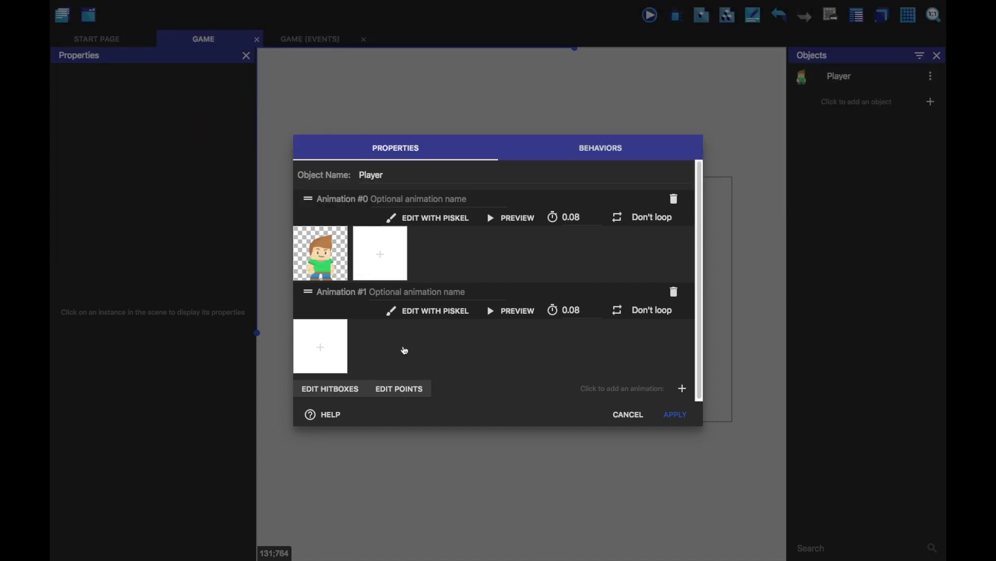
{"action": "left_click", "coordinate": [579, 74]}
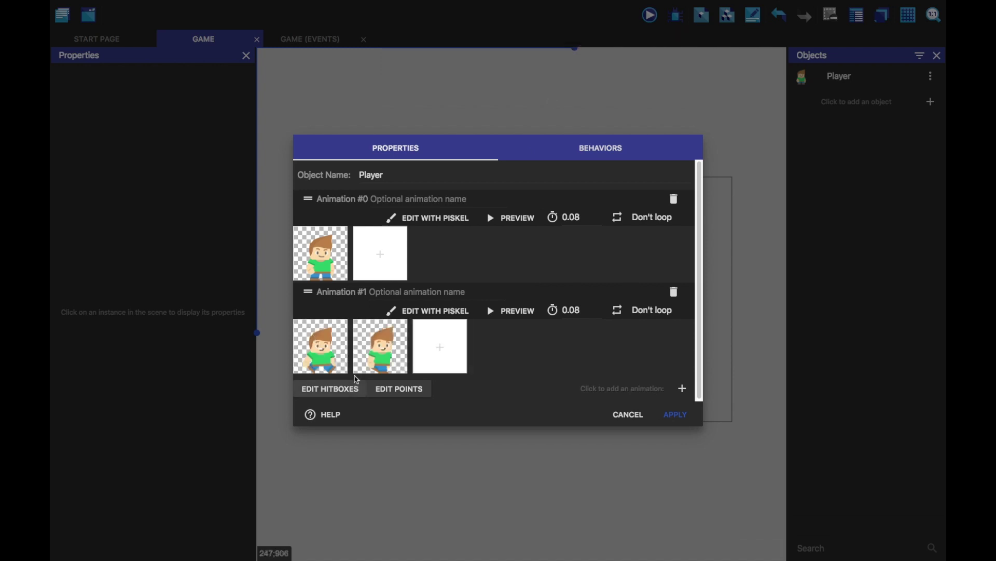
Step: Set Animation #1 to loop and set its playback speed to 5 FPS in the animation preview
{"action": "left_click", "coordinate": [652, 312]}
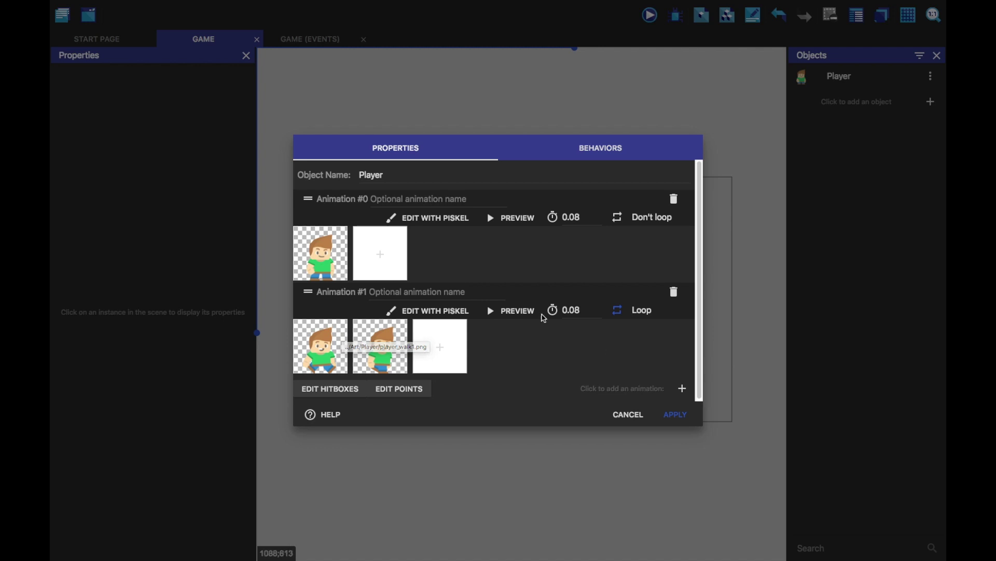
{"action": "left_click", "coordinate": [511, 310]}
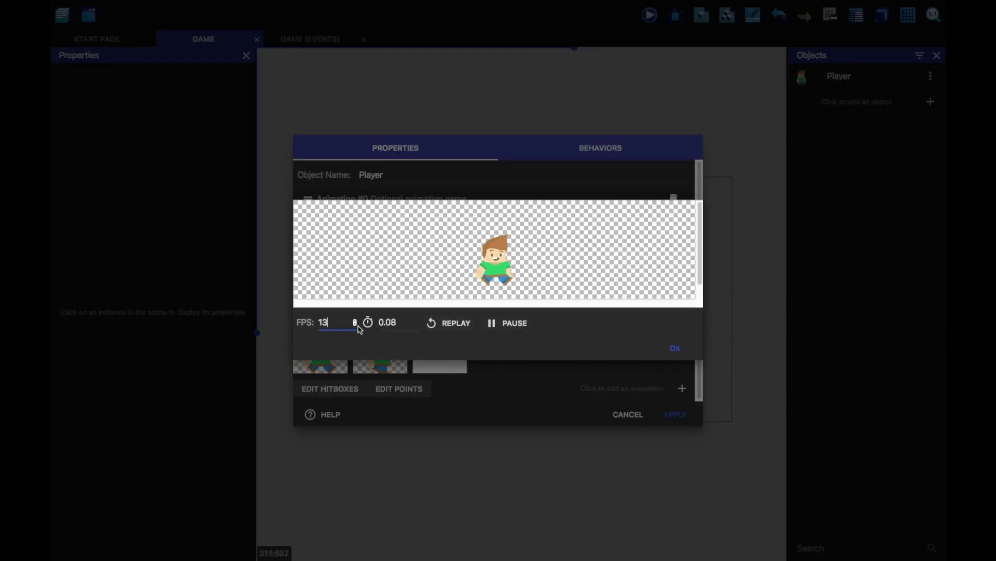
{"action": "key", "text": "super+a"}
{"action": "type", "text": "7"}
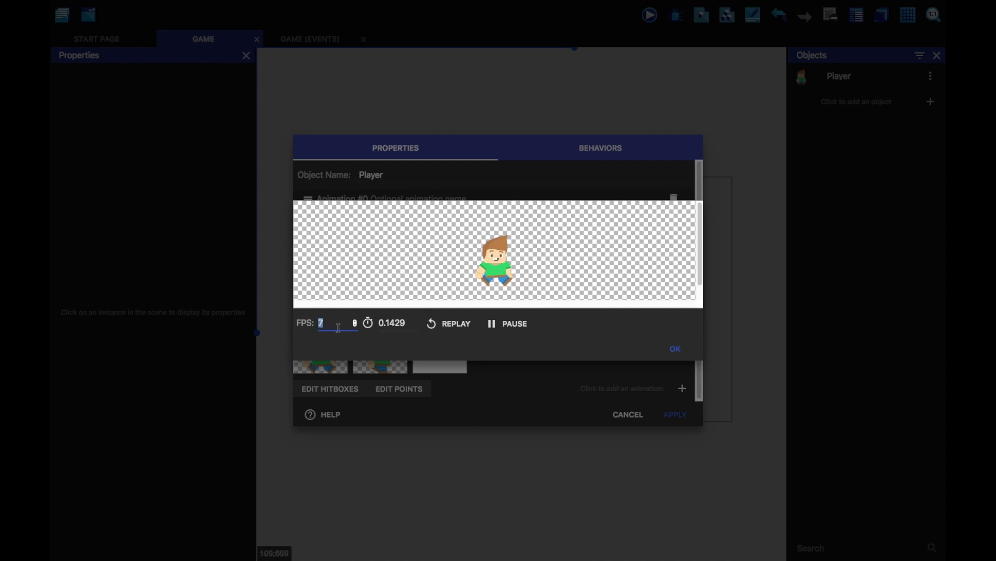
{"action": "key", "text": "BackSpace"}
{"action": "type", "text": "5"}
{"action": "left_click", "coordinate": [674, 348]}
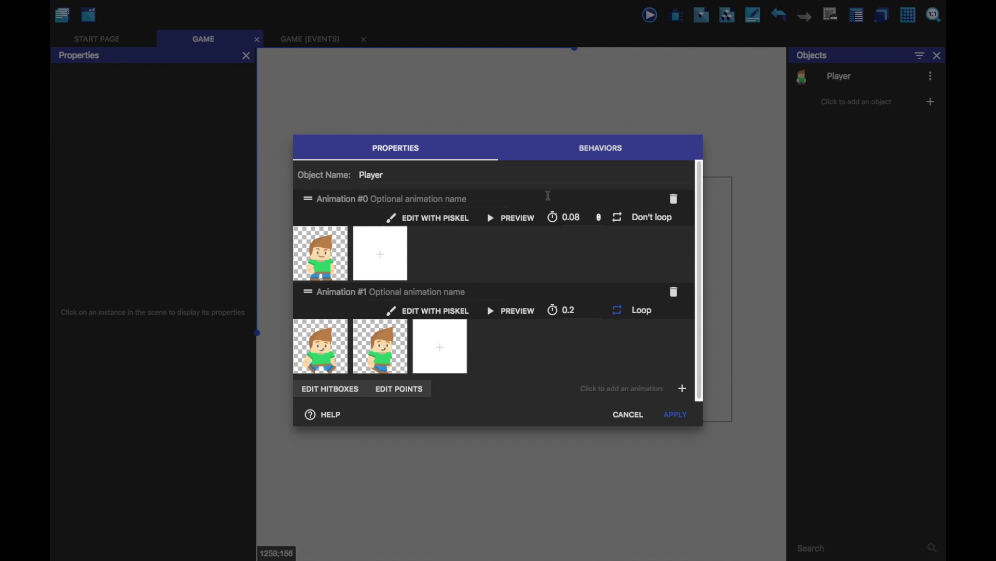
Step: Add the Platformer character behavior to the Player, keep its default settings and apply the object changes
{"action": "left_click", "coordinate": [585, 147]}
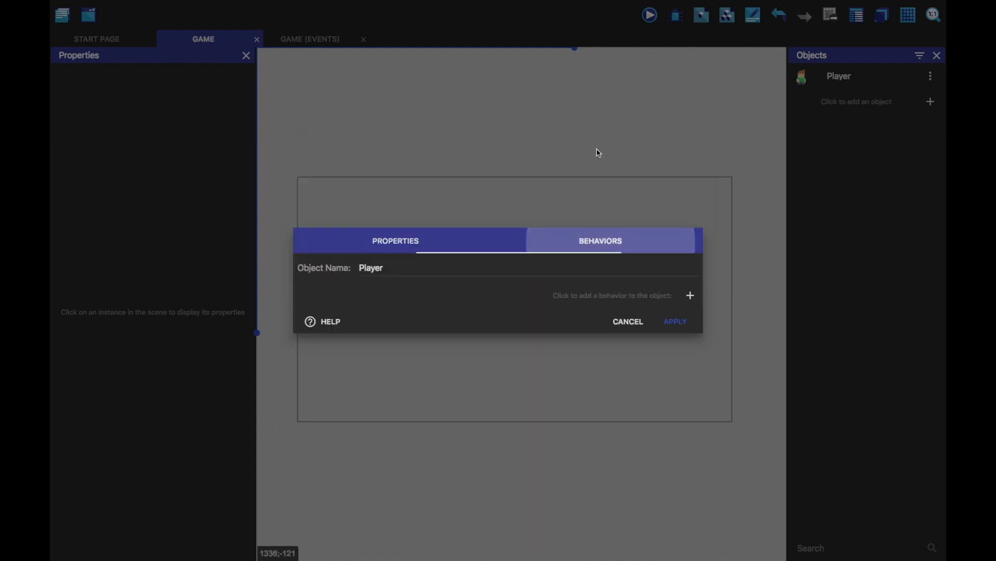
{"action": "left_click", "coordinate": [689, 294]}
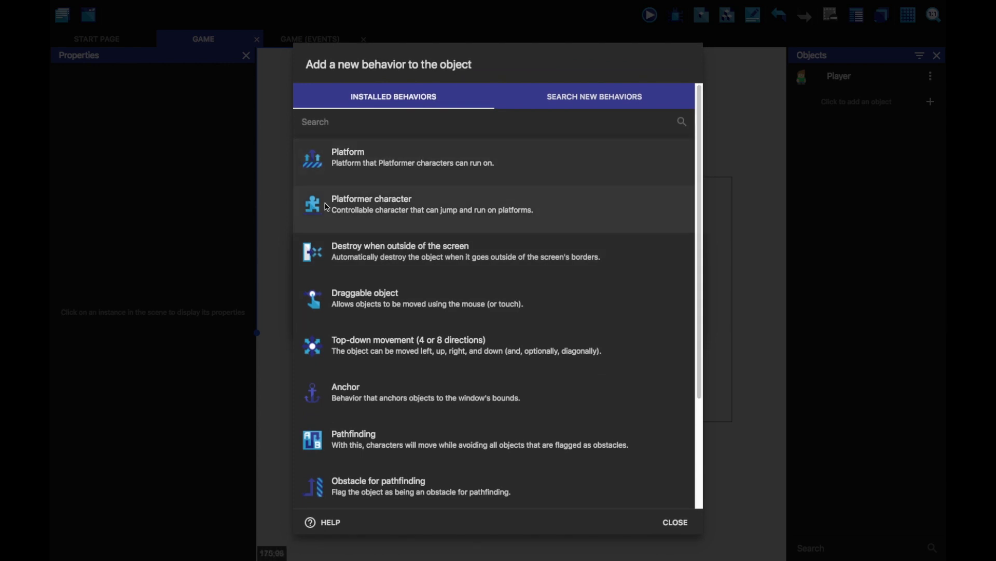
{"action": "left_click", "coordinate": [614, 102]}
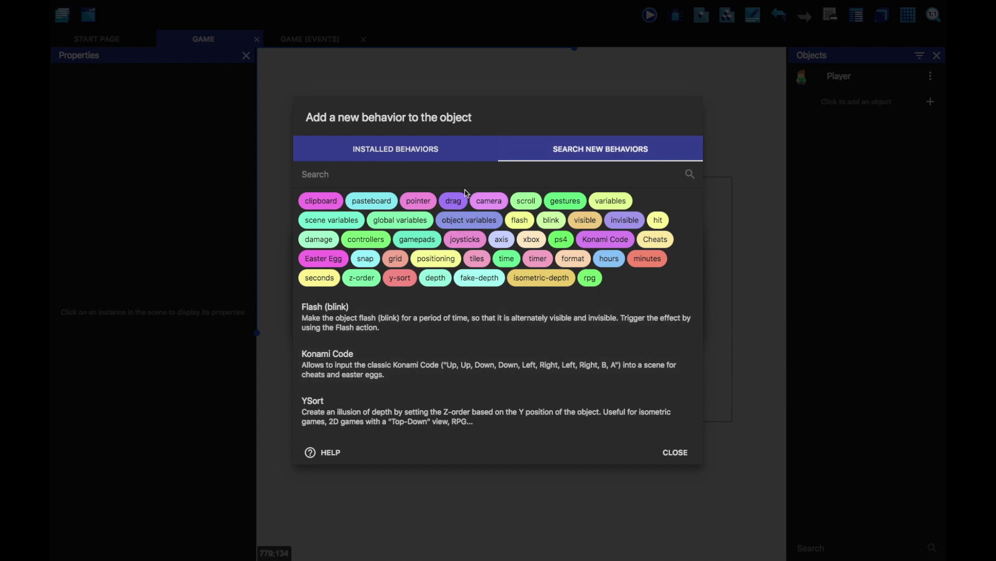
{"action": "left_click", "coordinate": [430, 152]}
{"action": "scroll", "coordinate": [506, 361], "scroll_direction": "down", "scroll_amount": 3}
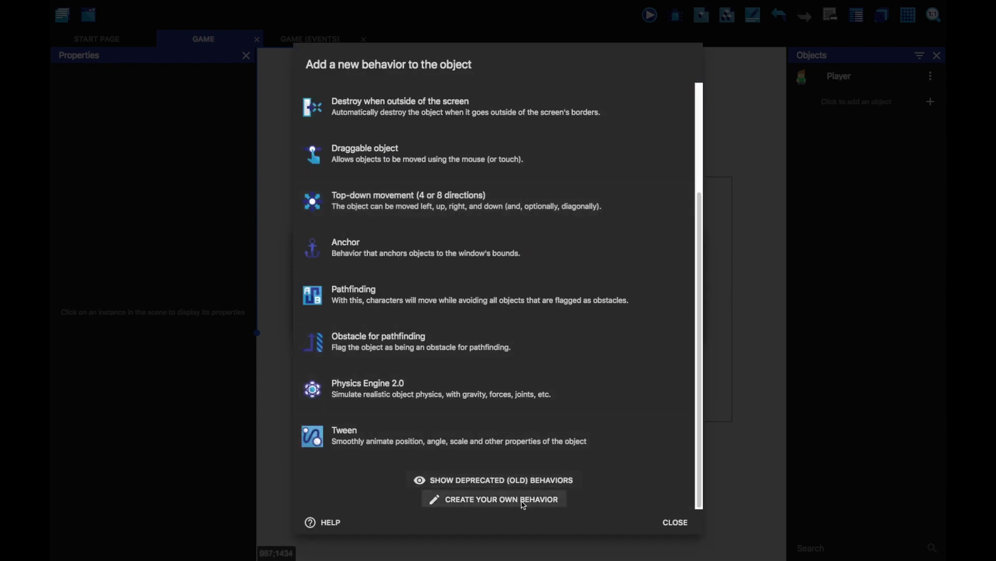
{"action": "scroll", "coordinate": [470, 337], "scroll_direction": "up", "scroll_amount": 3}
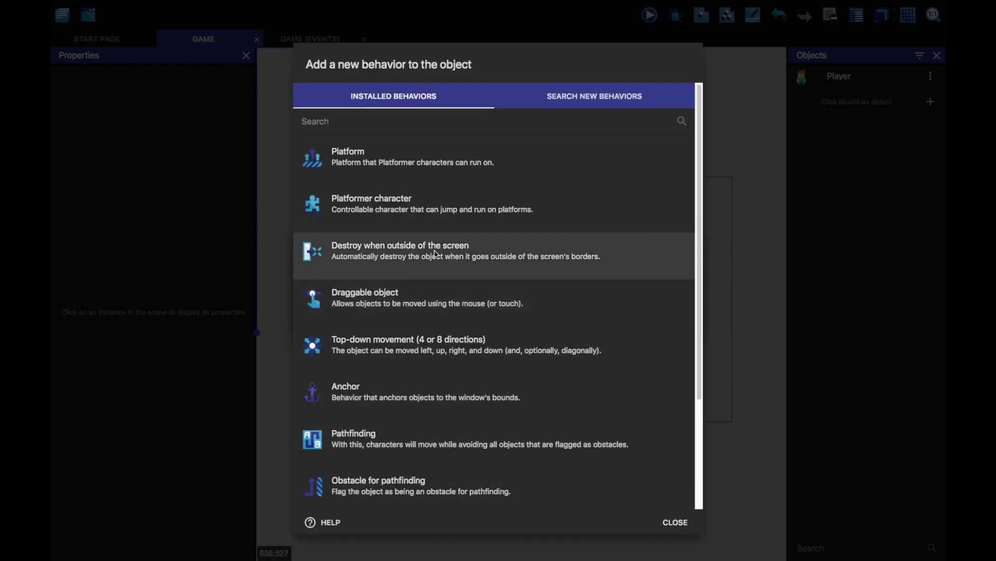
{"action": "left_click", "coordinate": [398, 222]}
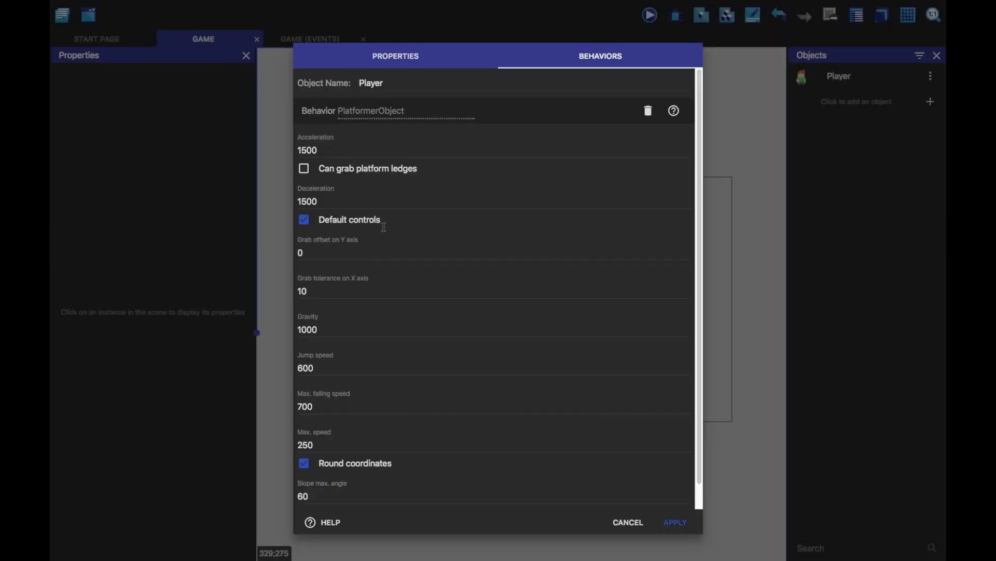
{"action": "scroll", "coordinate": [406, 444], "scroll_direction": "down", "scroll_amount": 1}
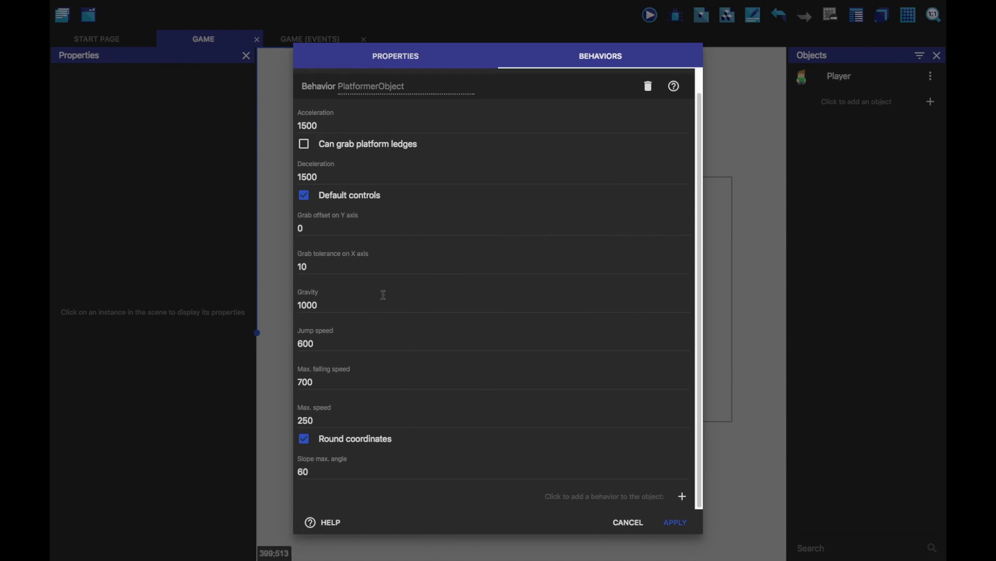
{"action": "scroll", "coordinate": [349, 177], "scroll_direction": "up", "scroll_amount": 1}
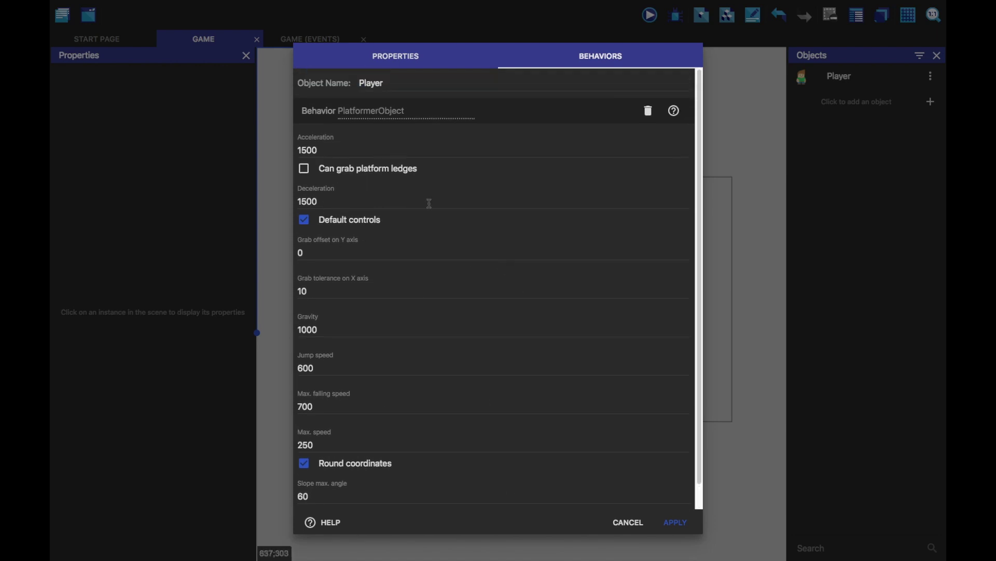
{"action": "left_click", "coordinate": [675, 523]}
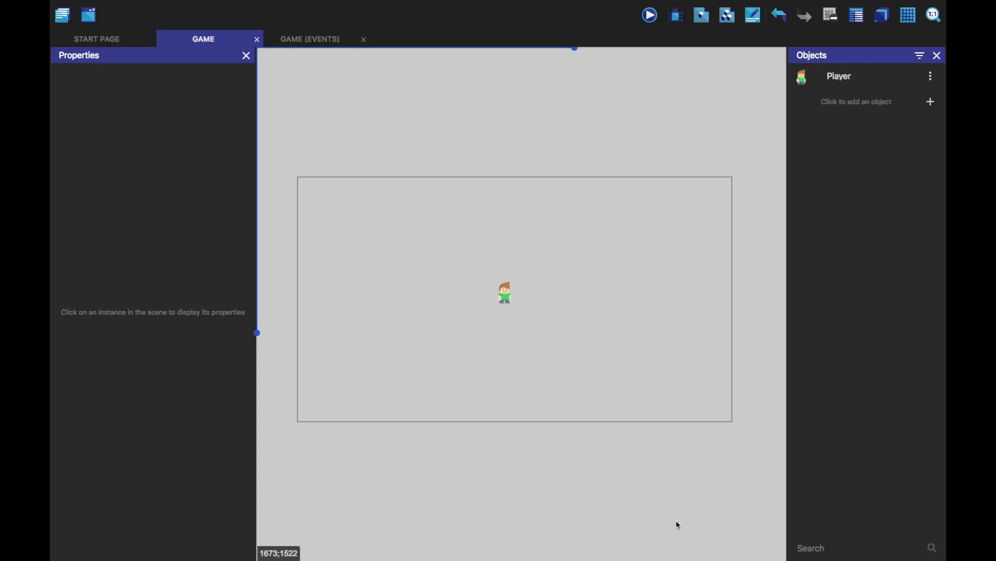
Step: Run a preview of the Game scene and inspect the placed Player instance up close
{"action": "left_click", "coordinate": [652, 16]}
{"action": "scroll", "coordinate": [553, 192], "scroll_direction": "up", "scroll_amount": 6}
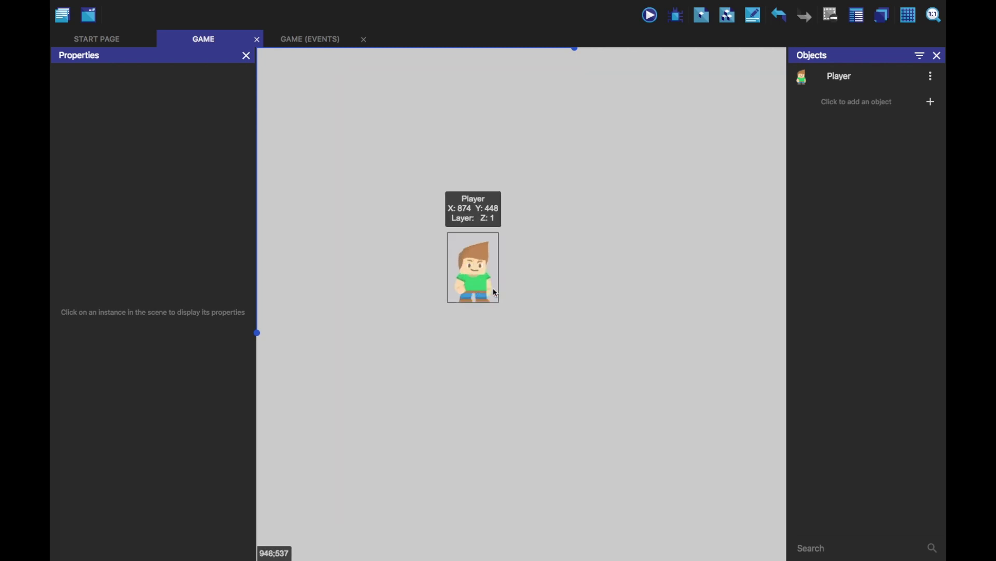
{"action": "scroll", "coordinate": [506, 280], "scroll_direction": "down", "scroll_amount": 5}
{"action": "scroll", "coordinate": [506, 280], "scroll_direction": "up", "scroll_amount": 1}
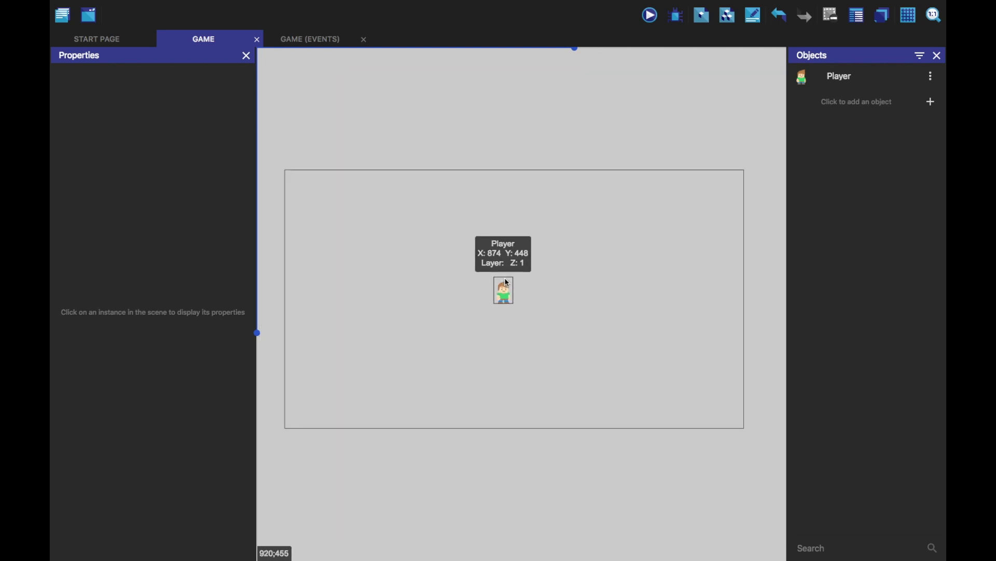
Step: Add a new Tiled Sprite object to the scene and name it Grass
{"action": "left_click", "coordinate": [887, 108]}
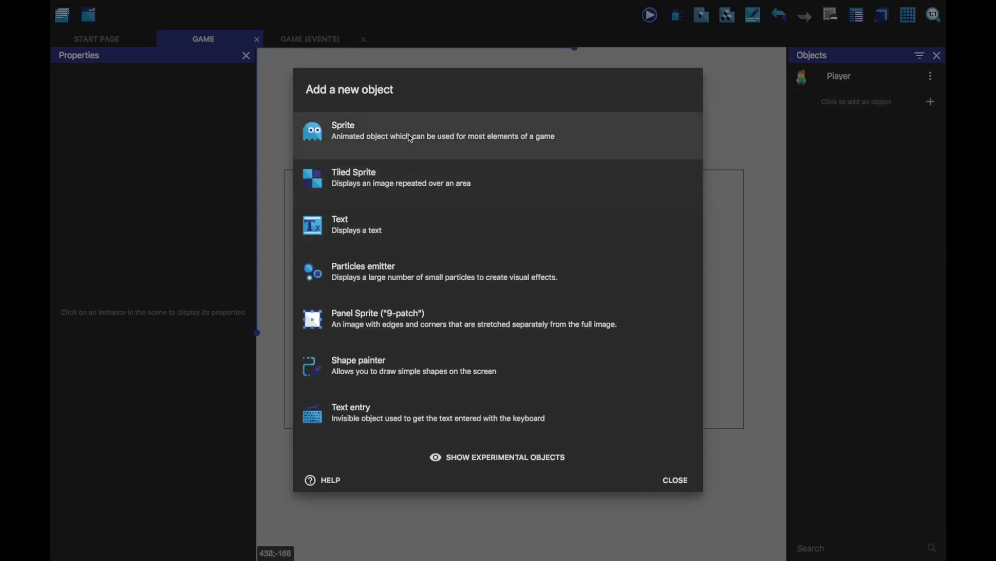
{"action": "left_click", "coordinate": [465, 188]}
{"action": "double_click", "coordinate": [413, 239]}
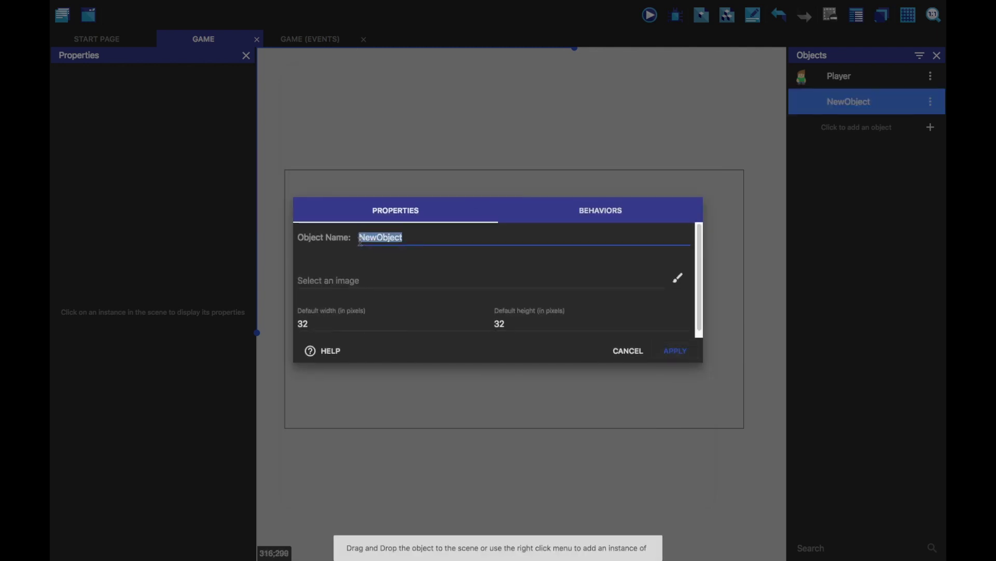
{"action": "type", "text": "Floor"}
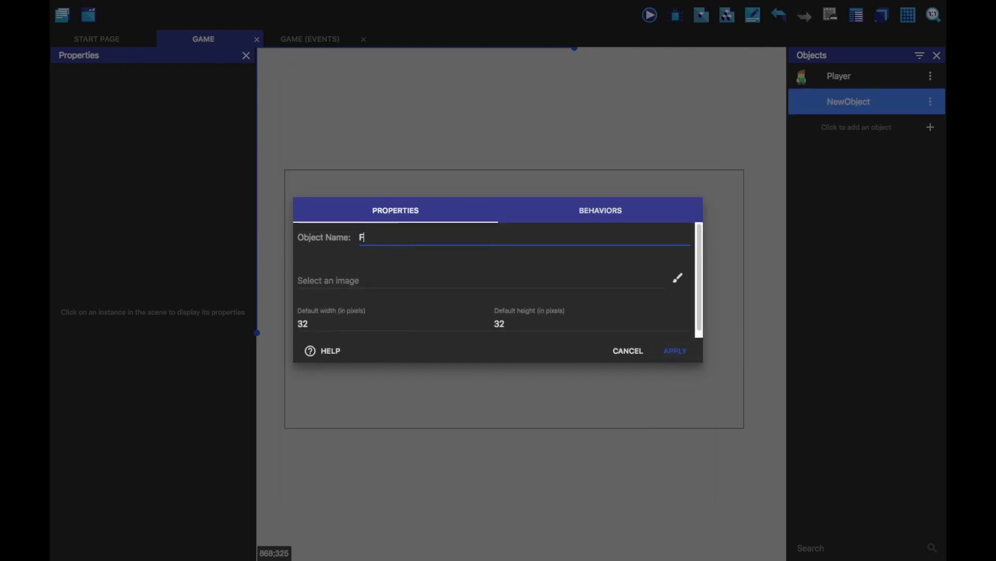
{"action": "key", "text": "BackSpace"}
{"action": "key", "text": "BackSpace"}
{"action": "key", "text": "BackSpace"}
{"action": "type", "text": "Grass"}
Step: Load grassMid.png from the Art/Tiles/Grass folder as the Grass object's image and apply the object settings
{"action": "left_click", "coordinate": [678, 278]}
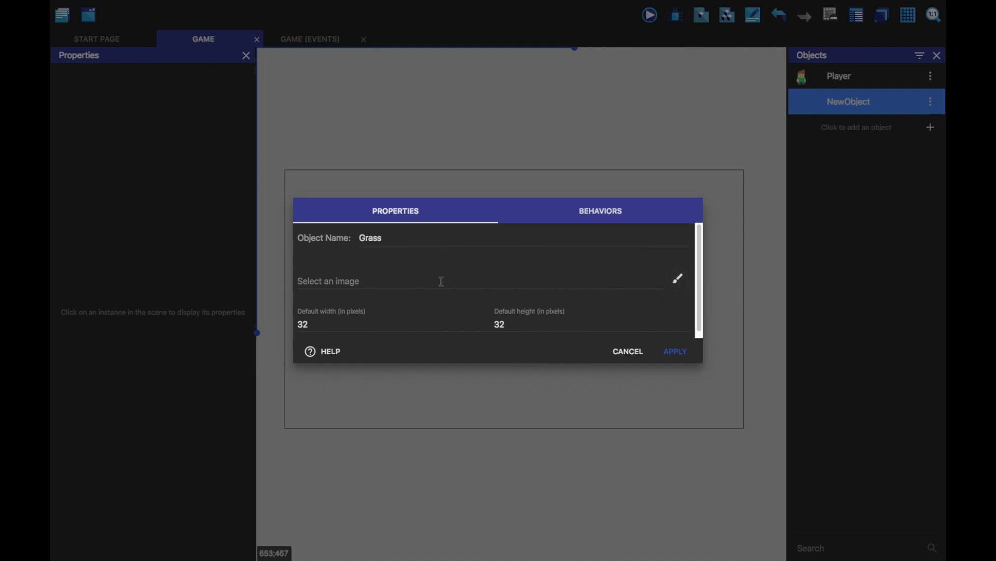
{"action": "left_click", "coordinate": [386, 283]}
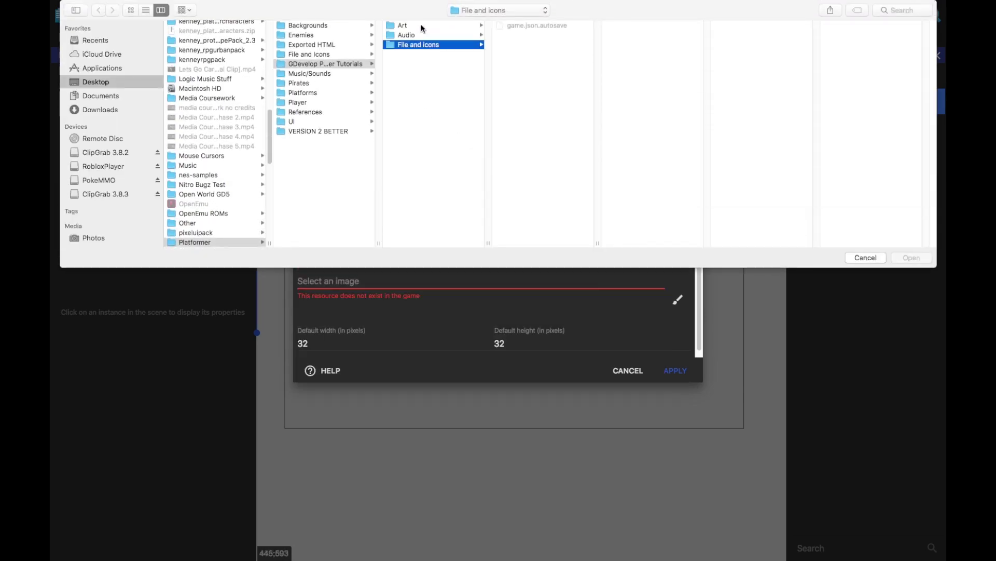
{"action": "left_click", "coordinate": [422, 25]}
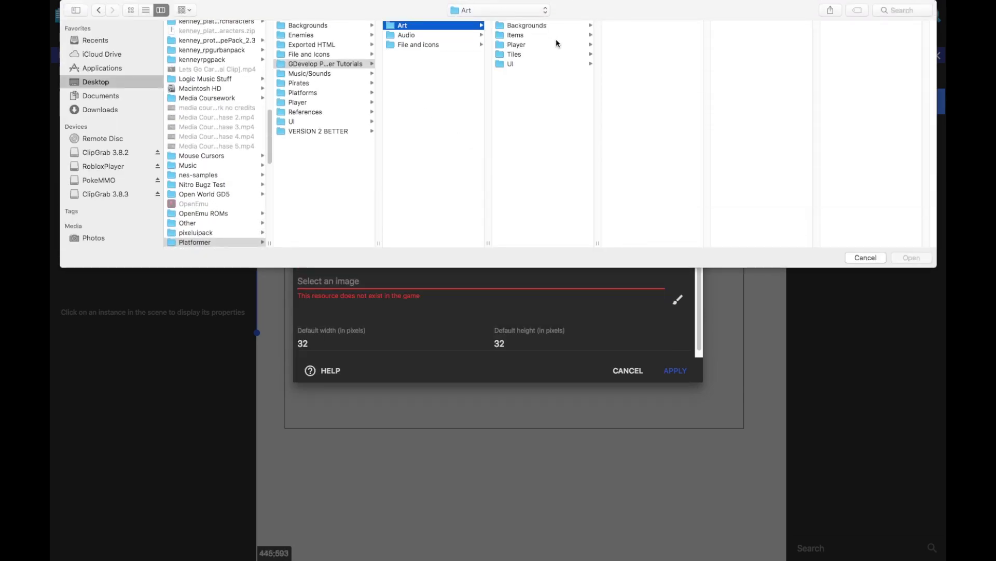
{"action": "left_click", "coordinate": [520, 56]}
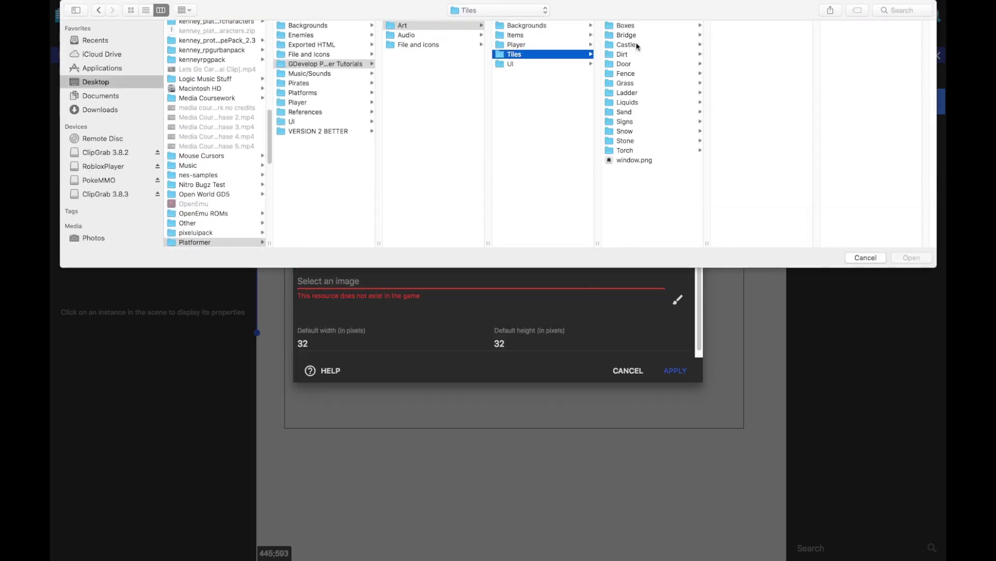
{"action": "left_click", "coordinate": [634, 84]}
{"action": "left_click", "coordinate": [740, 26]}
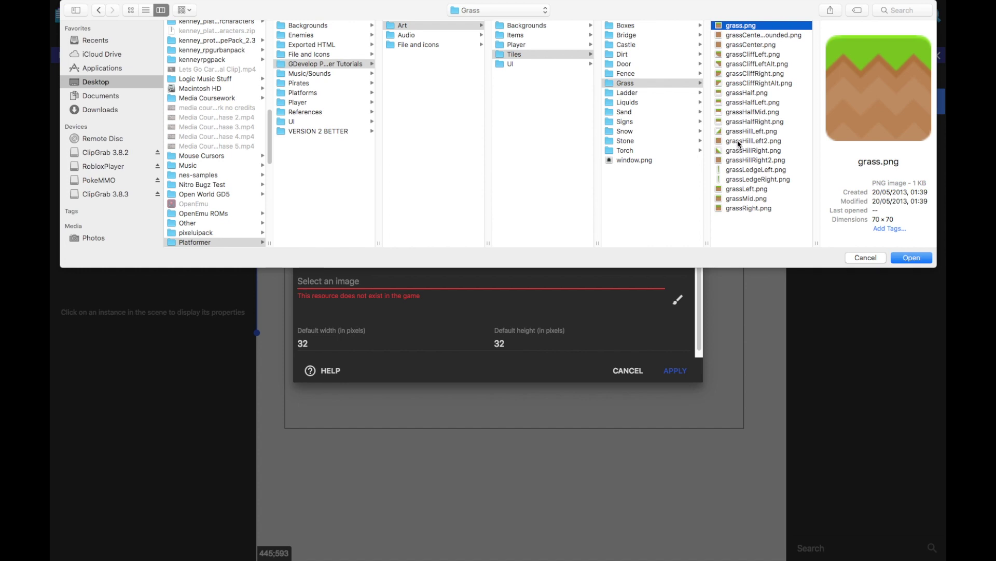
{"action": "left_click", "coordinate": [736, 161]}
{"action": "left_click", "coordinate": [748, 191]}
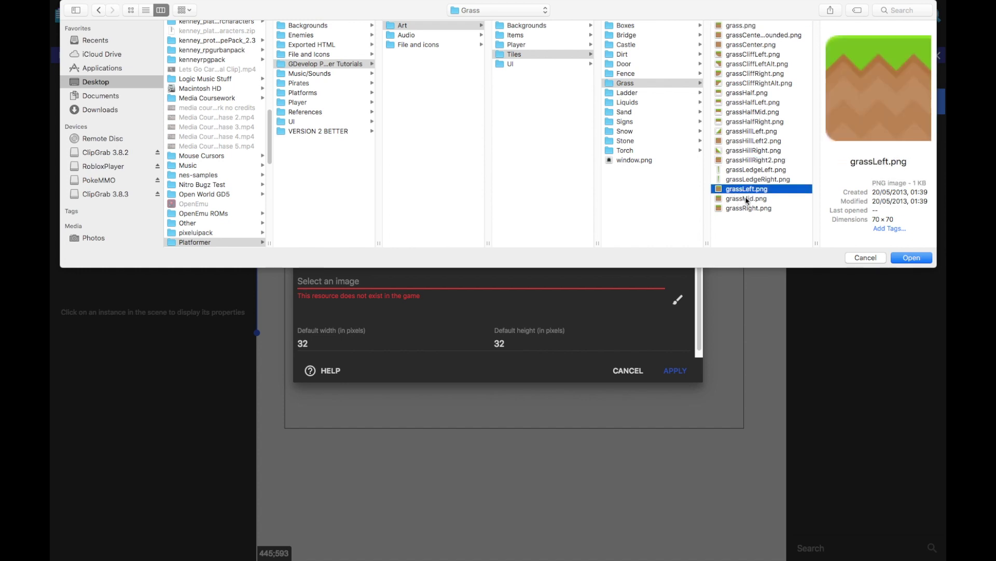
{"action": "left_click", "coordinate": [740, 197]}
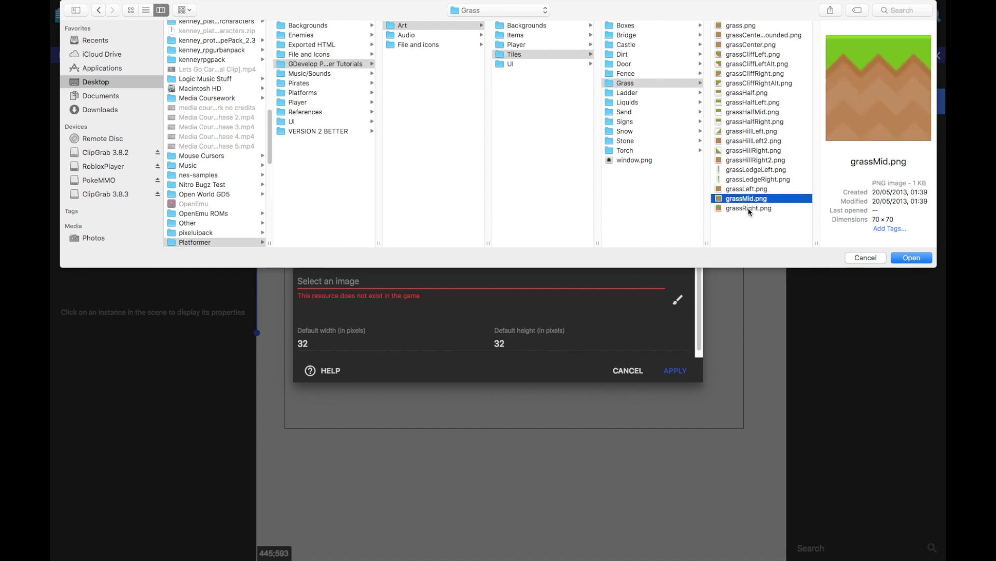
{"action": "left_click", "coordinate": [912, 258]}
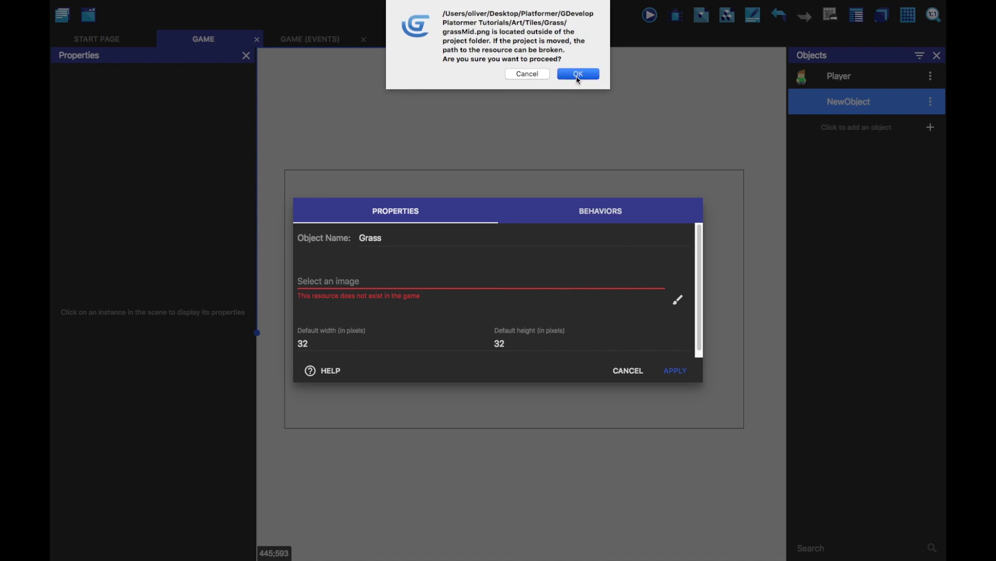
{"action": "left_click", "coordinate": [579, 75]}
{"action": "left_click", "coordinate": [645, 329]}
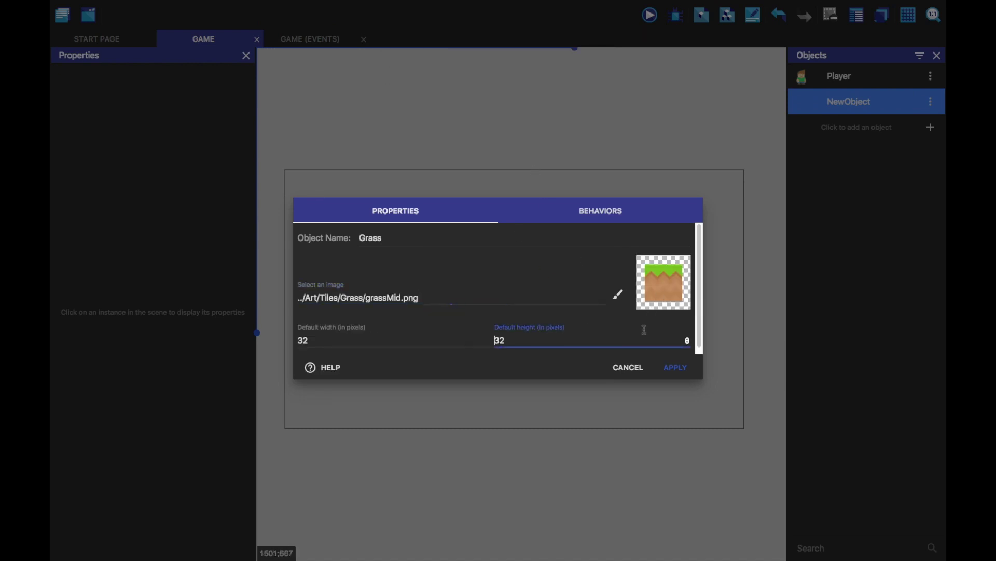
{"action": "left_click", "coordinate": [654, 311]}
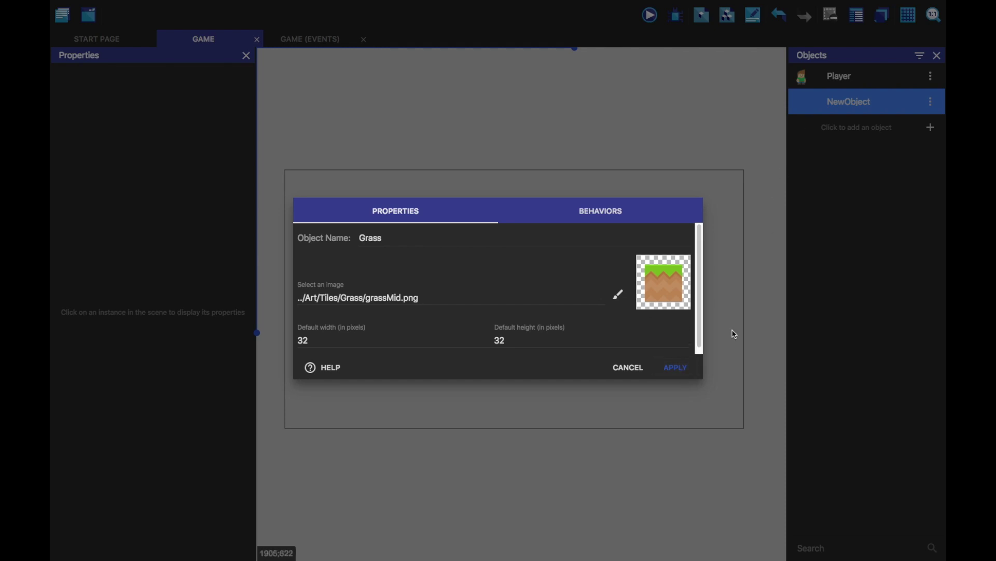
{"action": "left_click", "coordinate": [682, 362]}
Step: Remove the trial Grass instance and set the Grass object's default width and height to 128 pixels
{"action": "left_click_drag", "start_coordinate": [841, 106], "coordinate": [571, 335]}
{"action": "key", "text": "Delete"}
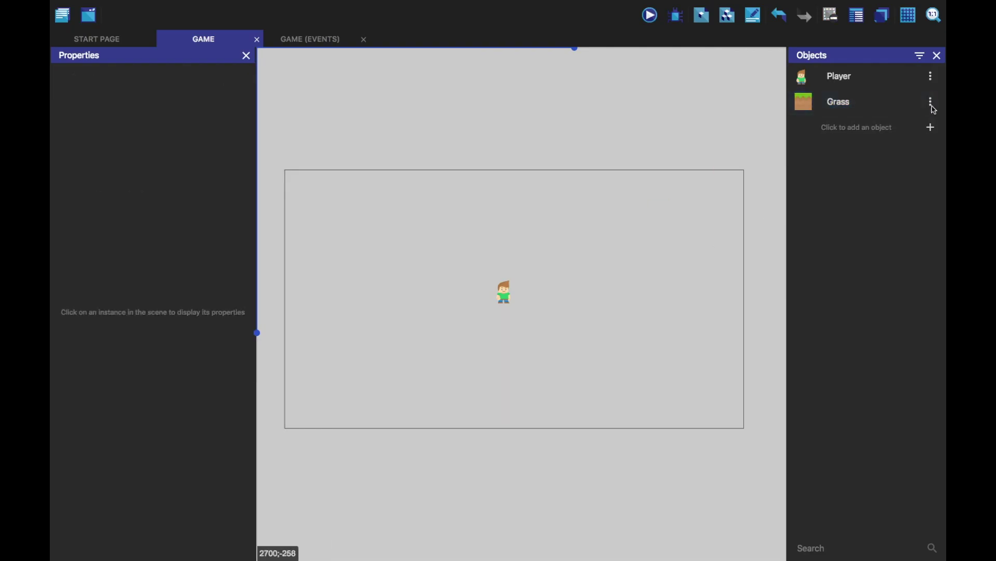
{"action": "left_click", "coordinate": [931, 102]}
{"action": "left_click", "coordinate": [882, 124]}
{"action": "left_click_drag", "start_coordinate": [321, 333], "coordinate": [295, 335]}
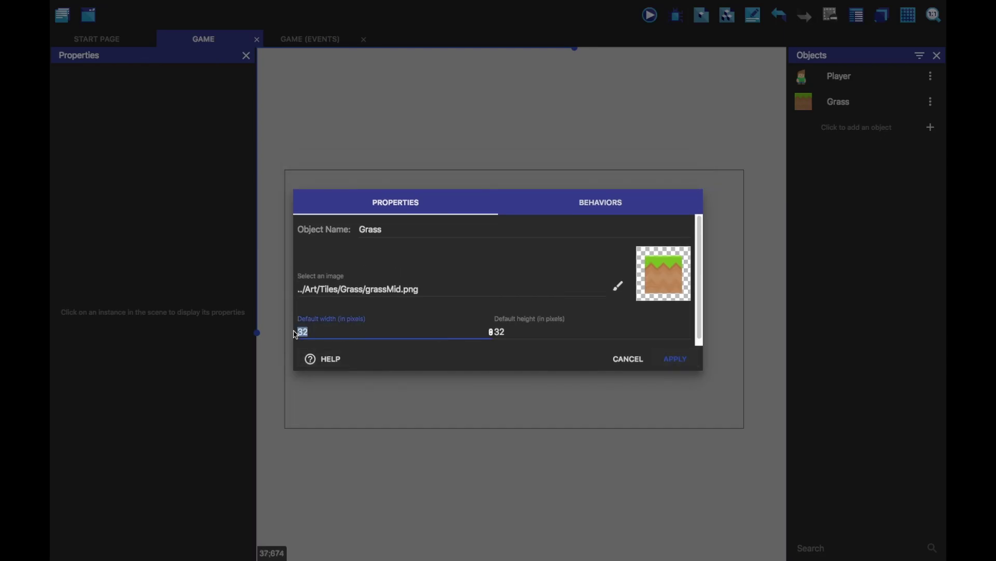
{"action": "type", "text": "12"}
{"action": "key", "text": "Tab"}
{"action": "type", "text": "8"}
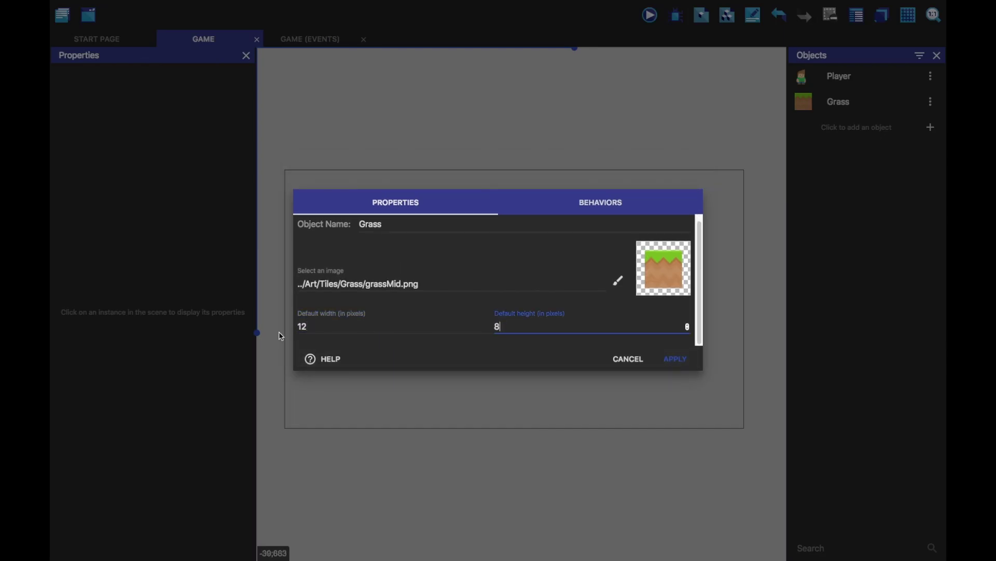
{"action": "left_click", "coordinate": [317, 328]}
{"action": "type", "text": "8"}
{"action": "key", "text": "Tab"}
{"action": "left_click", "coordinate": [677, 359]}
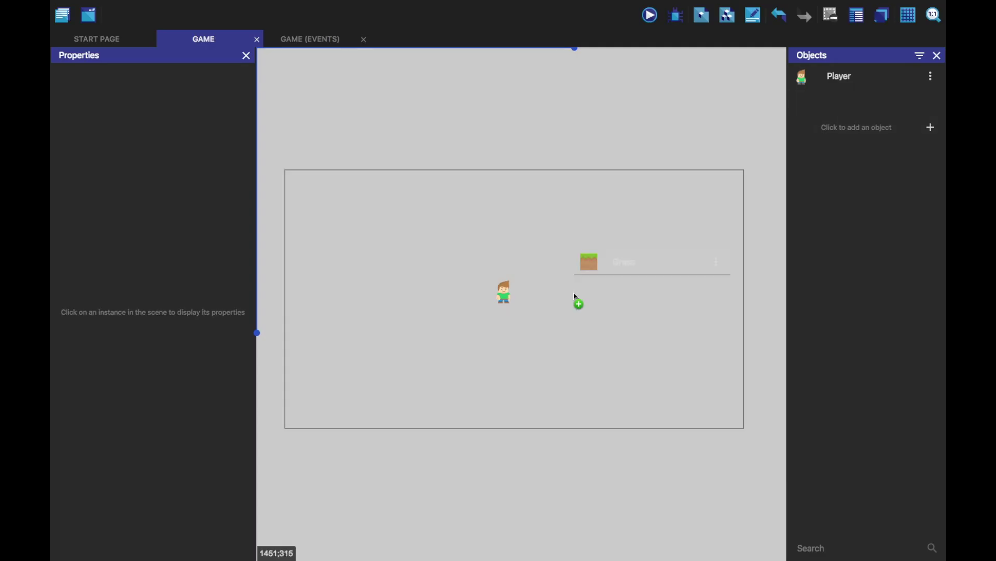
Step: Place a Grass instance below the Player and enlarge it to about 570 by 243 pixels
{"action": "left_click_drag", "start_coordinate": [831, 104], "coordinate": [530, 330]}
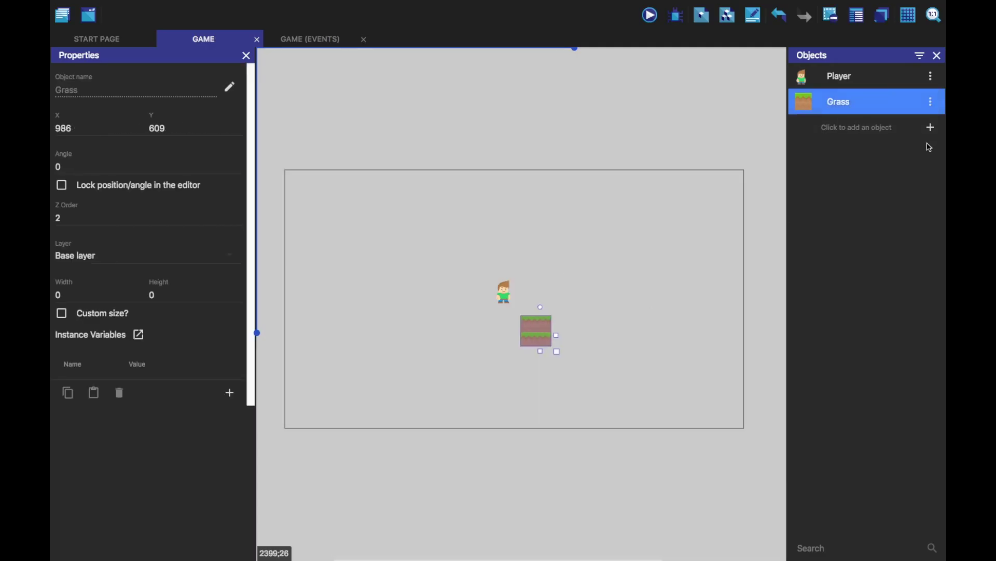
{"action": "left_click", "coordinate": [931, 102]}
{"action": "left_click", "coordinate": [864, 130]}
{"action": "left_click", "coordinate": [627, 352]}
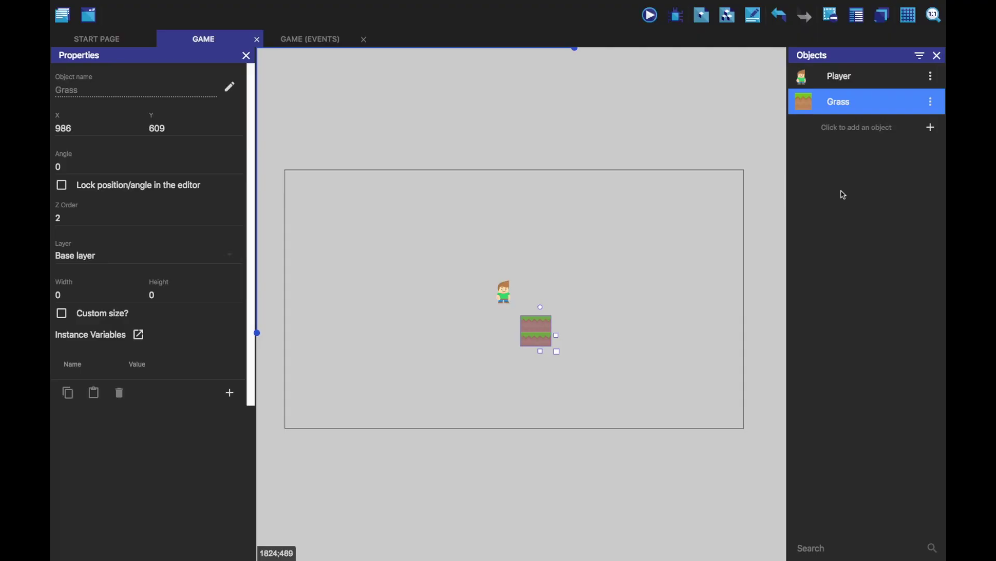
{"action": "left_click_drag", "start_coordinate": [558, 353], "coordinate": [661, 376]}
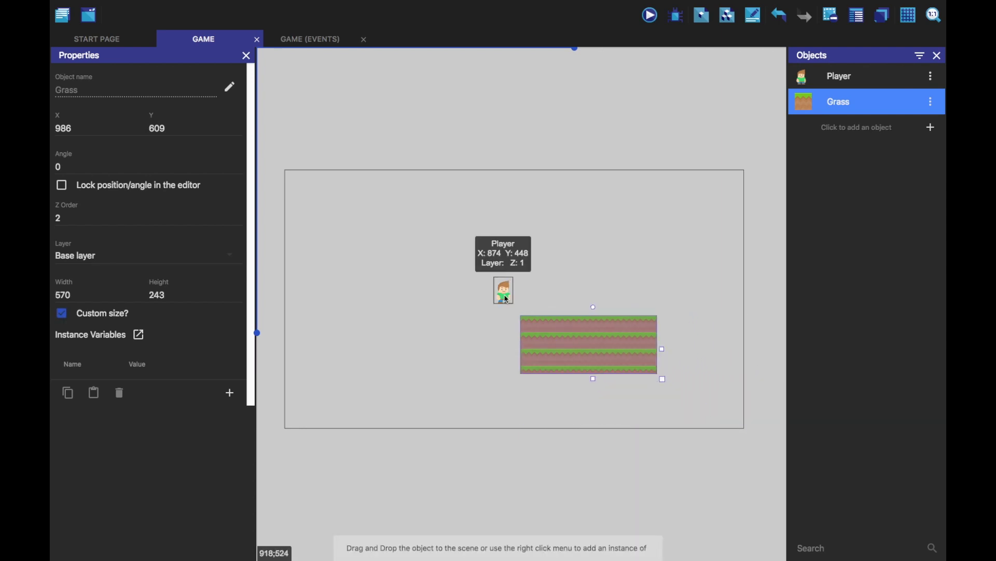
Step: Try enlarging the Player instance to about 595 by 373 pixels and undo the resize
{"action": "left_click", "coordinate": [505, 292]}
{"action": "left_click_drag", "start_coordinate": [518, 306], "coordinate": [645, 373]}
{"action": "key", "text": "ctrl+z"}
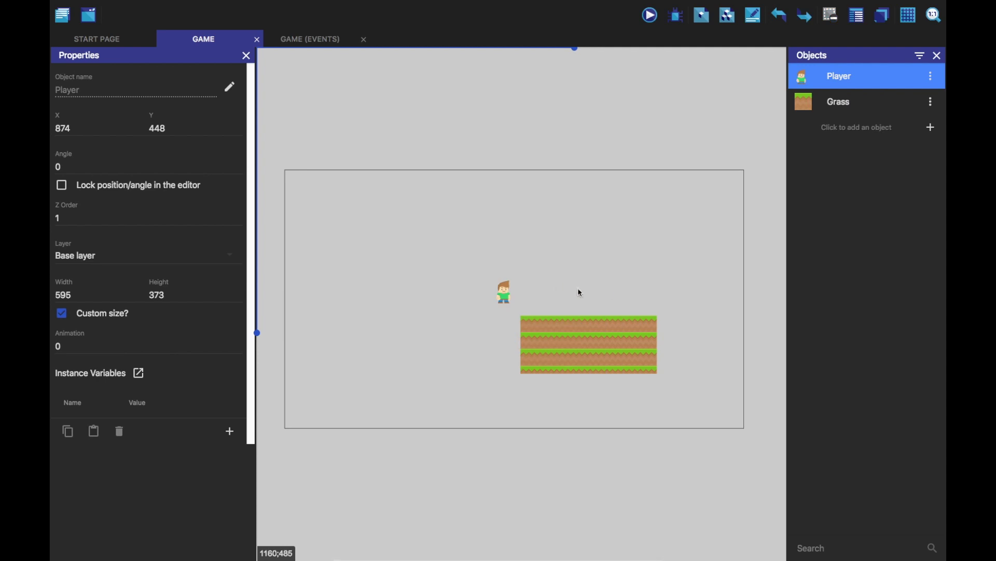
Step: Delete the enlarged Grass instance and set the Grass object's default width and height to 64 pixels
{"action": "left_click", "coordinate": [627, 325]}
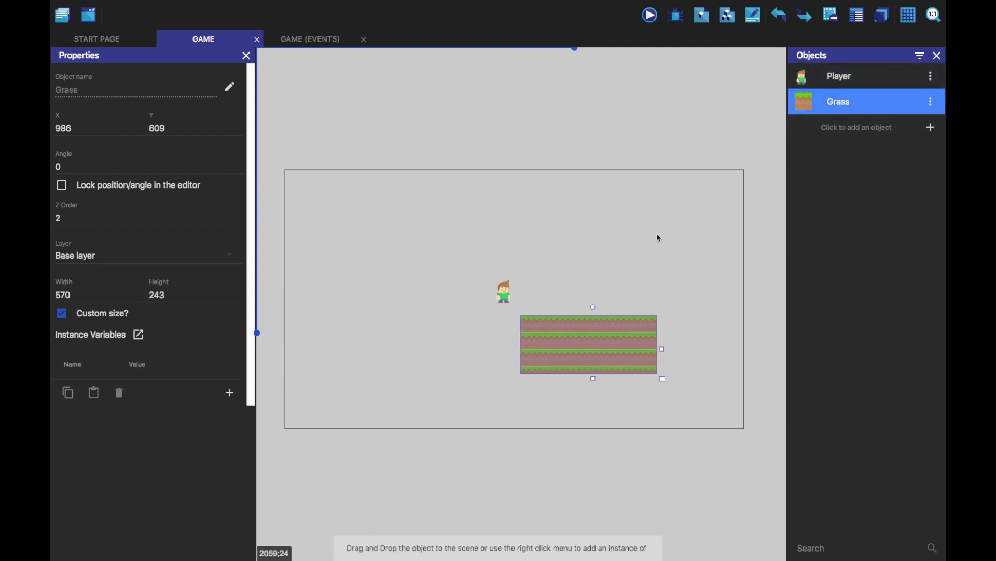
{"action": "key", "text": "Delete"}
{"action": "left_click", "coordinate": [931, 101]}
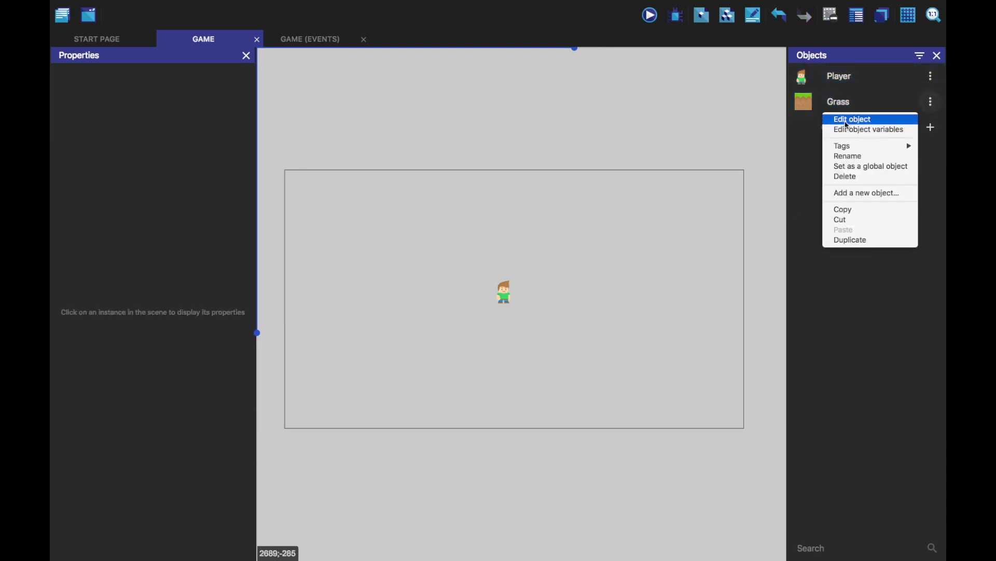
{"action": "left_click", "coordinate": [852, 119]}
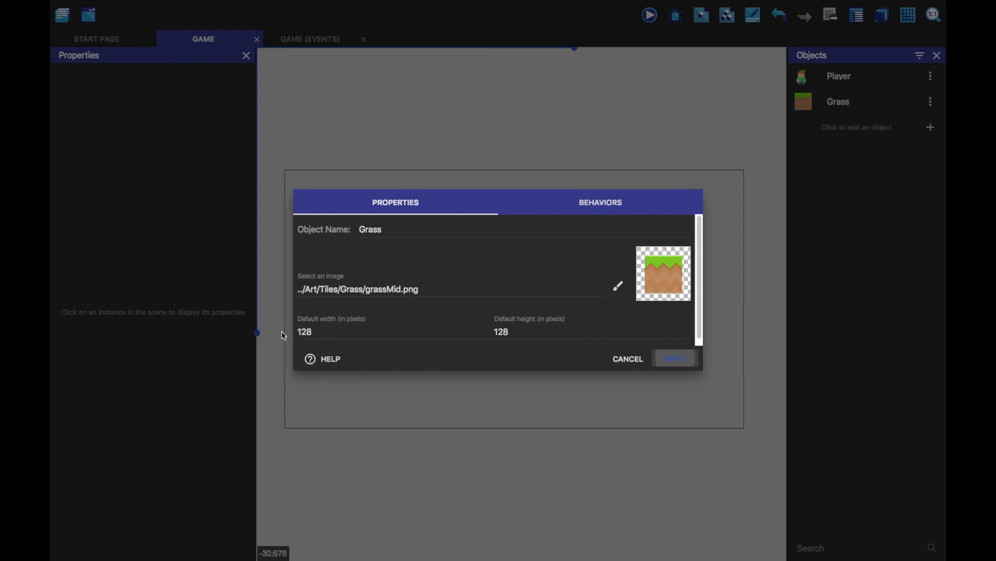
{"action": "key", "text": "Tab"}
{"action": "left_click_drag", "start_coordinate": [336, 333], "coordinate": [302, 331]}
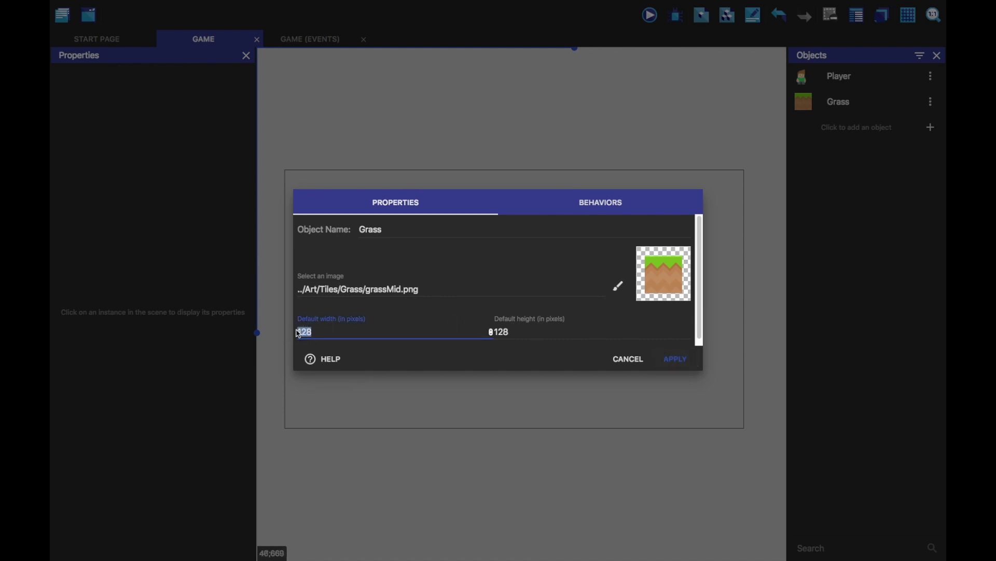
{"action": "type", "text": "64"}
{"action": "key", "text": "Tab"}
{"action": "type", "text": "64"}
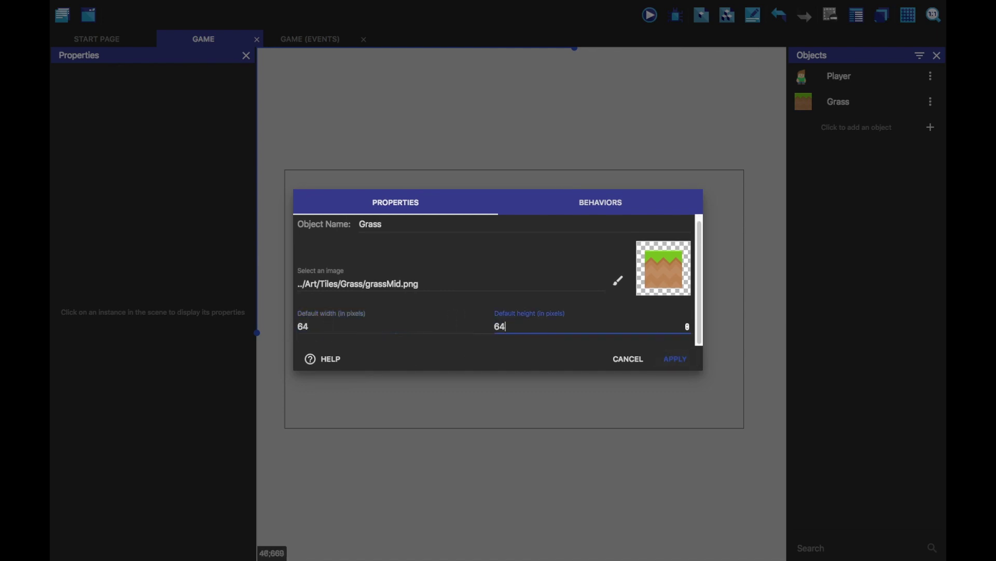
{"action": "left_click", "coordinate": [694, 361]}
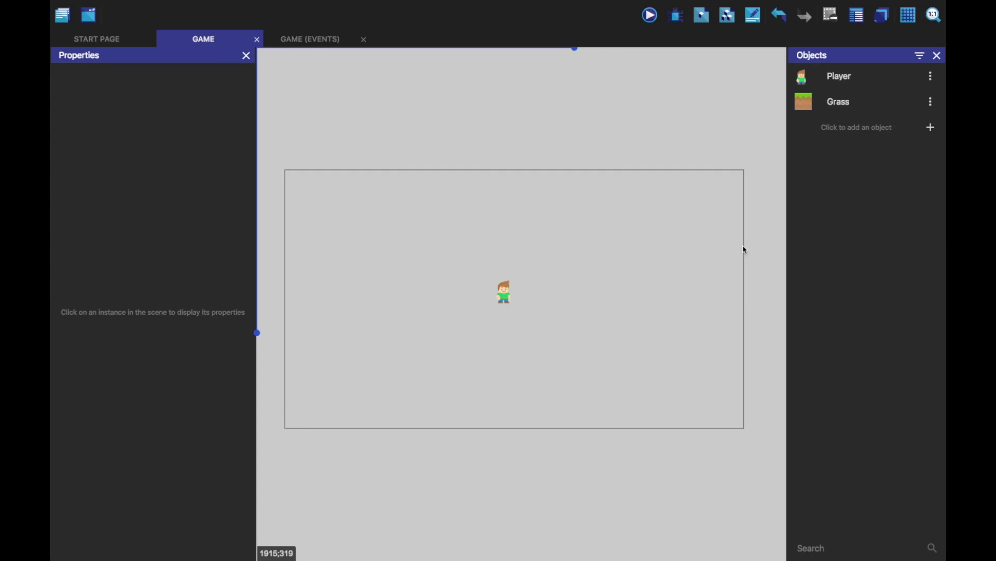
Step: Place a Grass instance below and to the left of the Player and show the scene grid
{"action": "left_click_drag", "start_coordinate": [827, 104], "coordinate": [439, 357]}
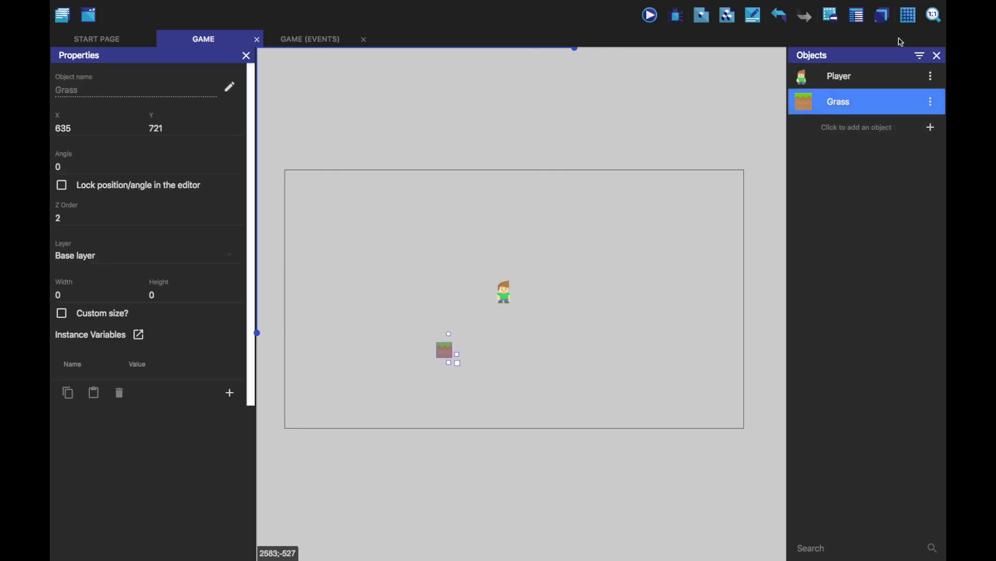
{"action": "left_click", "coordinate": [908, 14]}
{"action": "left_click", "coordinate": [859, 44]}
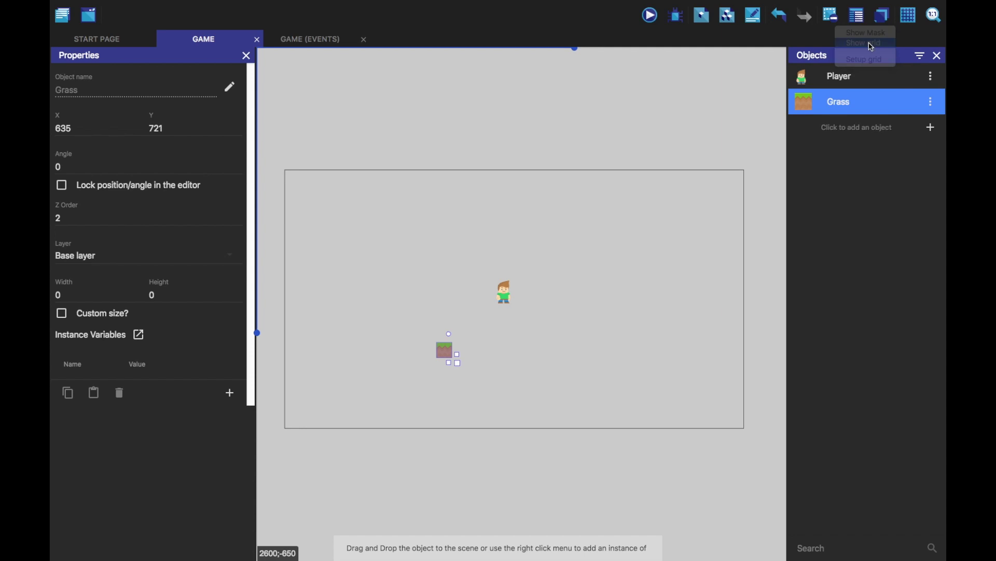
Step: Set the scene grid's cell width and cell height to 64 pixels
{"action": "left_click", "coordinate": [910, 15]}
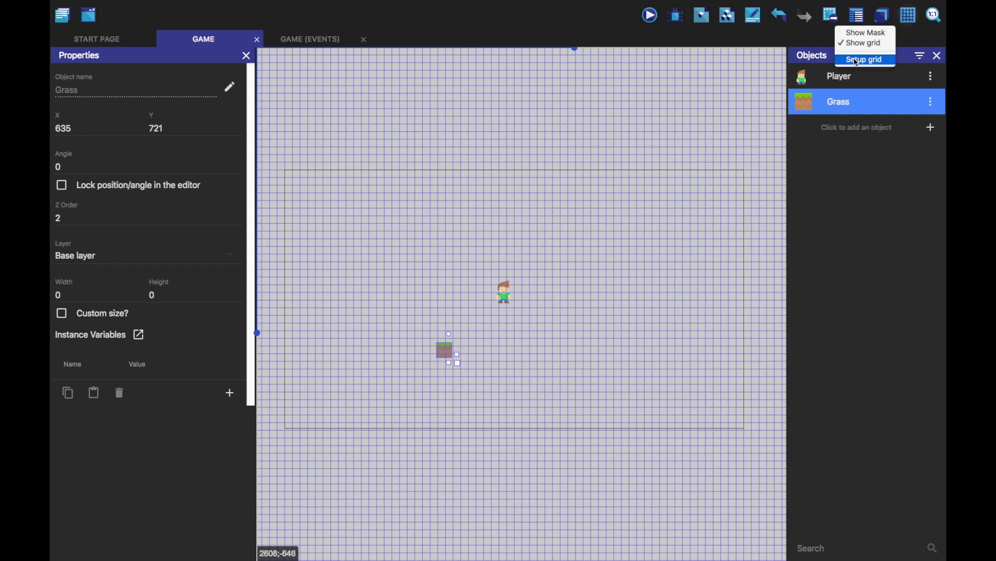
{"action": "left_click", "coordinate": [856, 62]}
{"action": "key", "text": "super+a"}
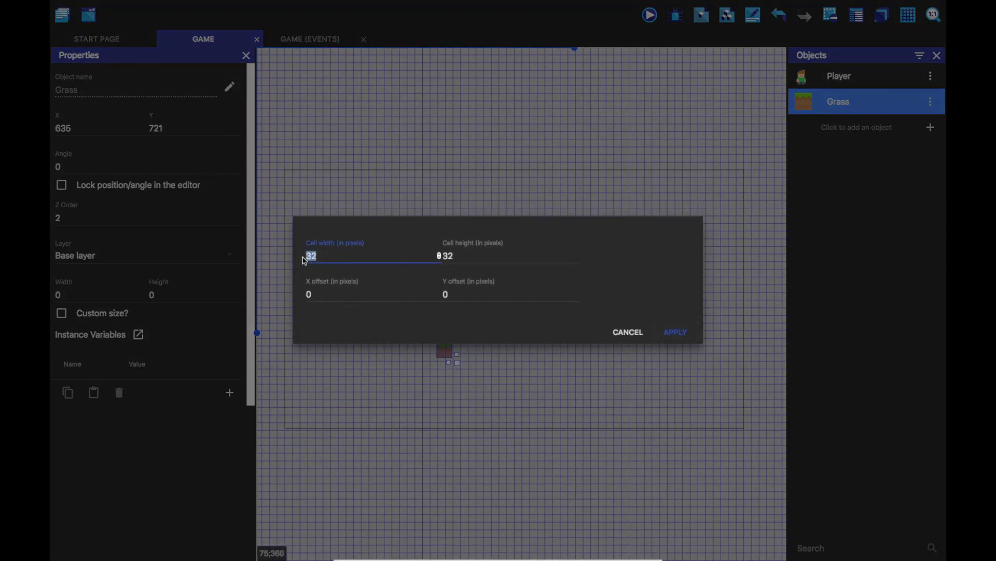
{"action": "type", "text": "64"}
{"action": "key", "text": "Tab"}
{"action": "type", "text": "6"}
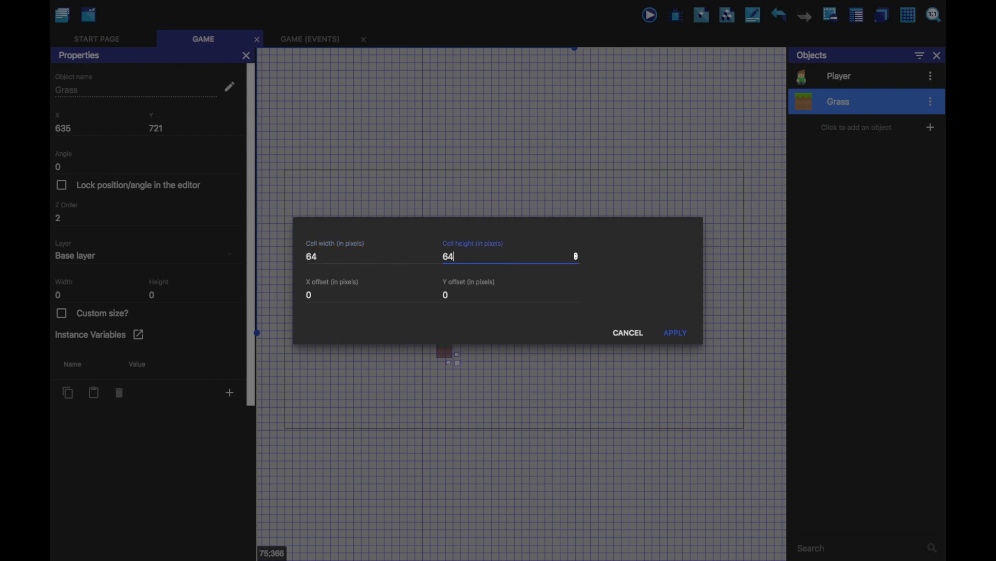
{"action": "left_click", "coordinate": [692, 331]}
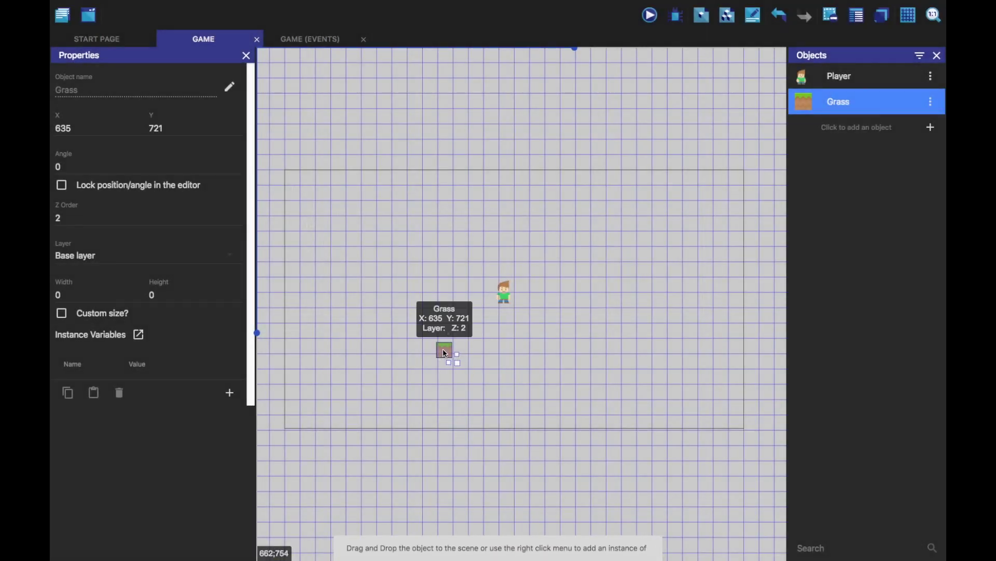
Step: Snap the Grass instance to the grid and stretch it into a one-cell-high floor about 18 cells wide beneath the Player
{"action": "left_click", "coordinate": [369, 355]}
{"action": "left_click_drag", "start_coordinate": [382, 351], "coordinate": [646, 348]}
{"action": "left_click", "coordinate": [622, 312]}
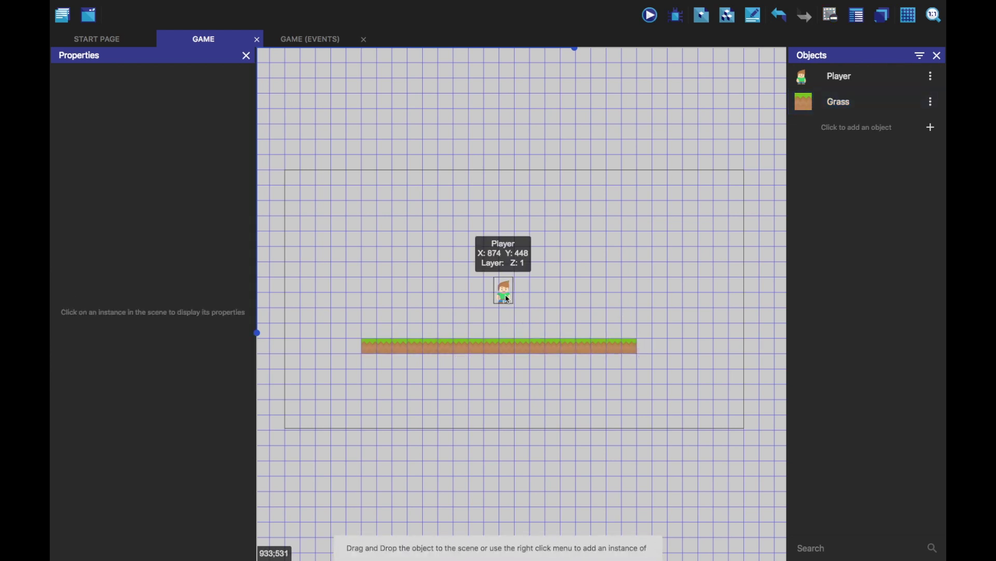
Step: Move the Player slightly to the left above the Grass floor and run a preview of the scene
{"action": "mouse_move", "coordinate": [509, 303]}
{"action": "left_mouse_down"}
{"action": "mouse_move", "coordinate": [484, 304]}
{"action": "mouse_move", "coordinate": [499, 303]}
{"action": "left_mouse_up"}
{"action": "left_click", "coordinate": [558, 274]}
{"action": "left_click", "coordinate": [650, 15]}
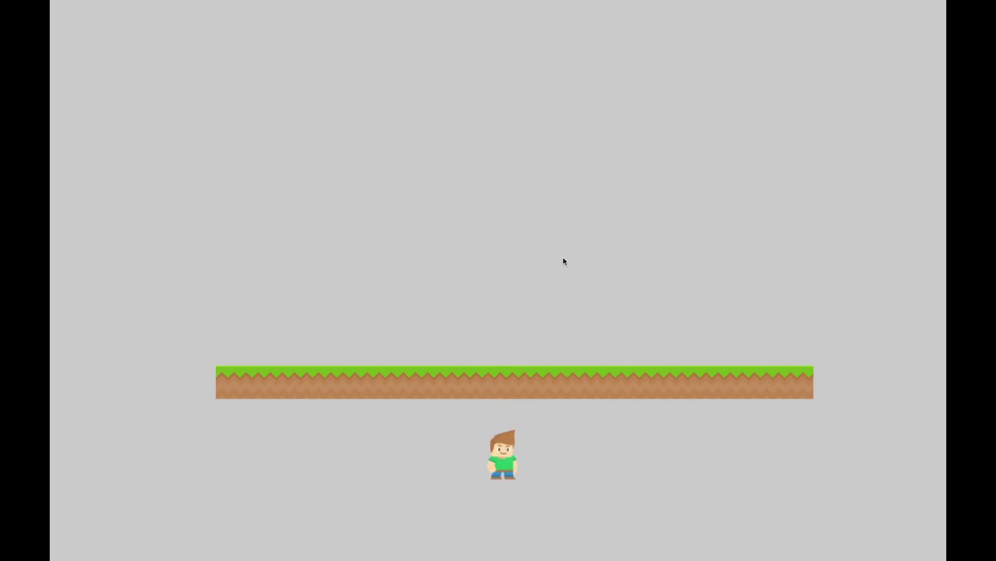
Step: Close the running preview and hide the scene grid
{"action": "mouse_move", "coordinate": [113, 20]}
{"action": "left_click", "coordinate": [57, 11]}
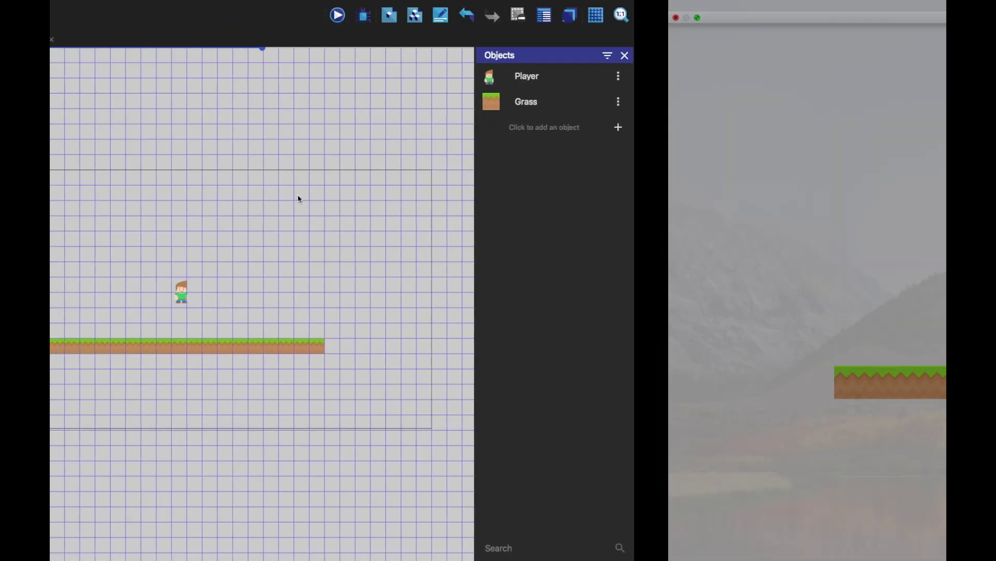
{"action": "left_click", "coordinate": [498, 294]}
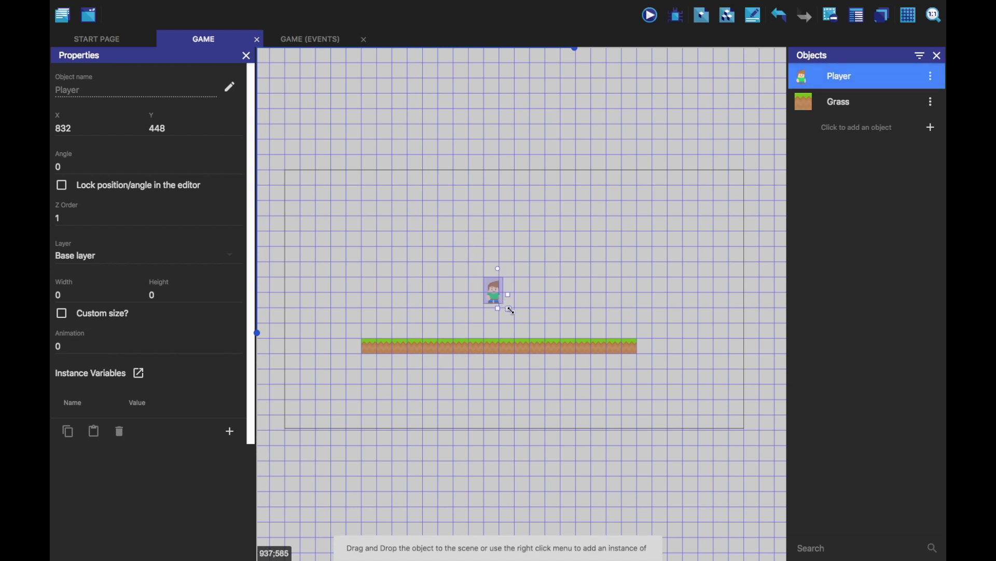
{"action": "left_click", "coordinate": [547, 309]}
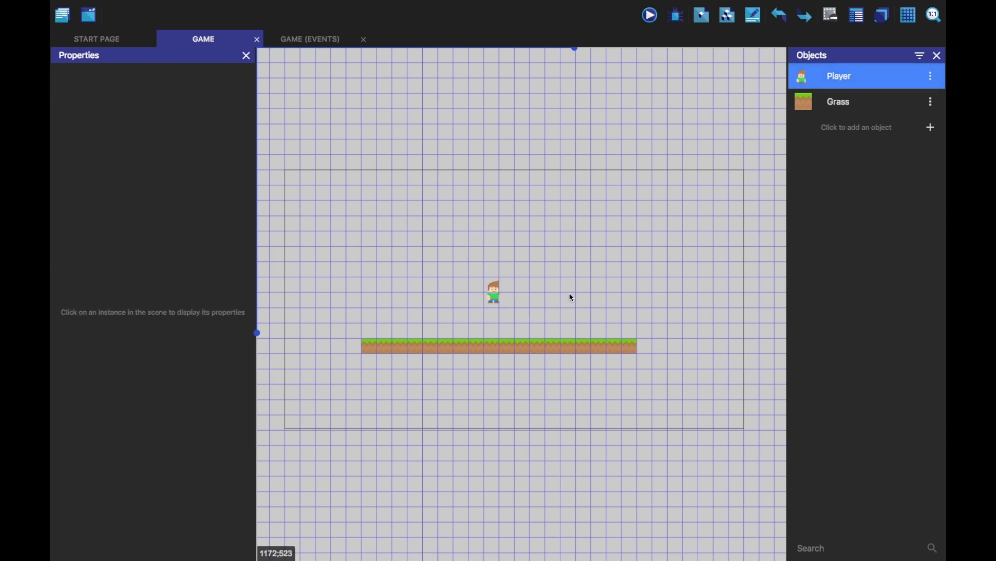
{"action": "left_click", "coordinate": [908, 16]}
{"action": "left_click", "coordinate": [863, 42]}
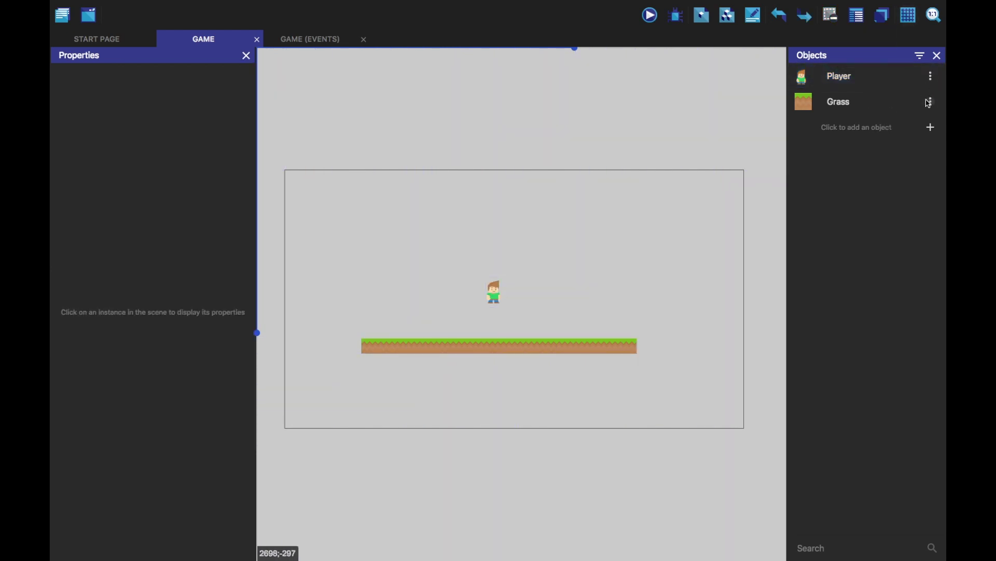
Step: Add the Platform behavior to the Grass object, keep its type as Platform, and apply the change
{"action": "left_click", "coordinate": [931, 103]}
{"action": "left_click", "coordinate": [846, 118]}
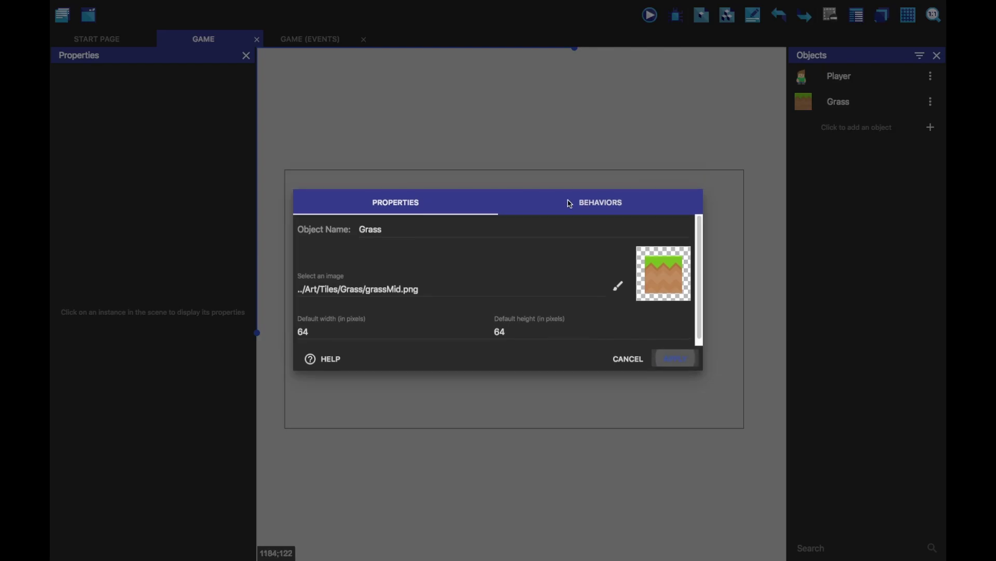
{"action": "left_click", "coordinate": [570, 204]}
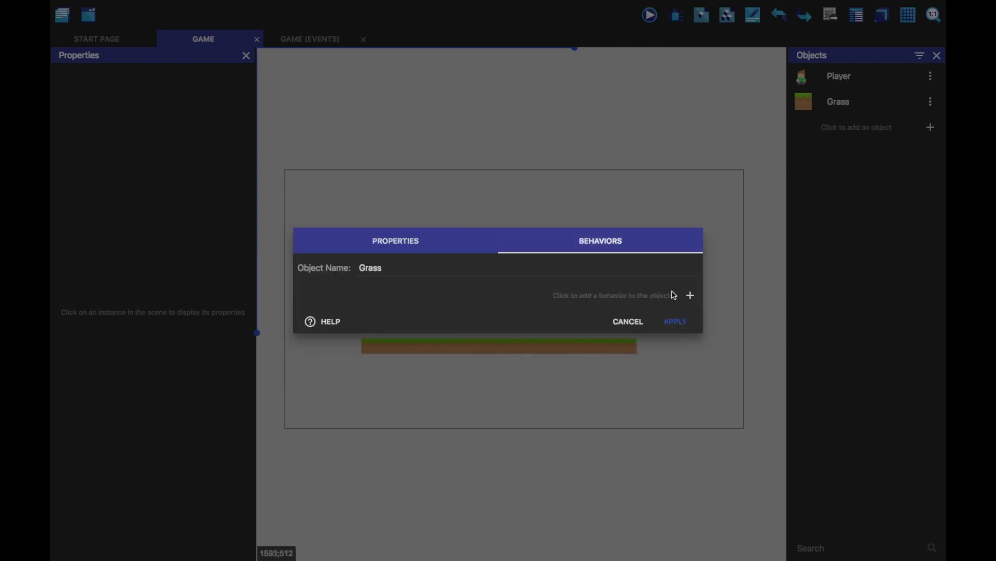
{"action": "left_click", "coordinate": [690, 296]}
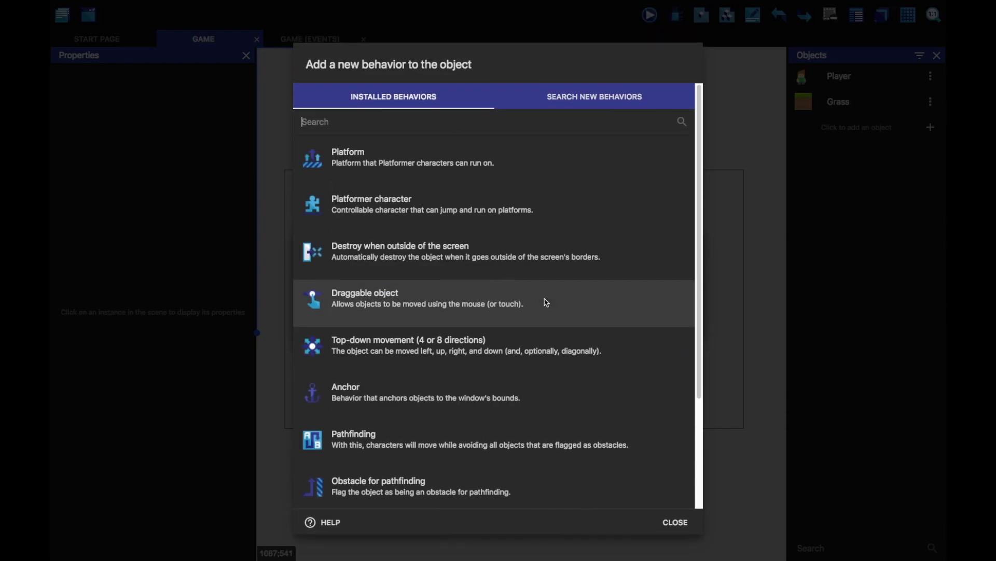
{"action": "left_click", "coordinate": [402, 165]}
{"action": "left_click", "coordinate": [318, 335]}
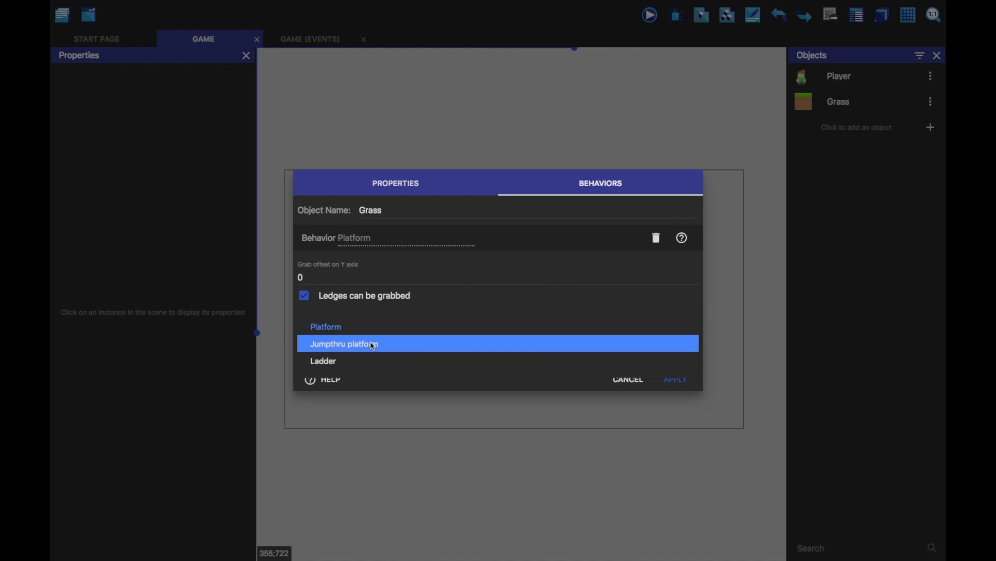
{"action": "left_click", "coordinate": [351, 326]}
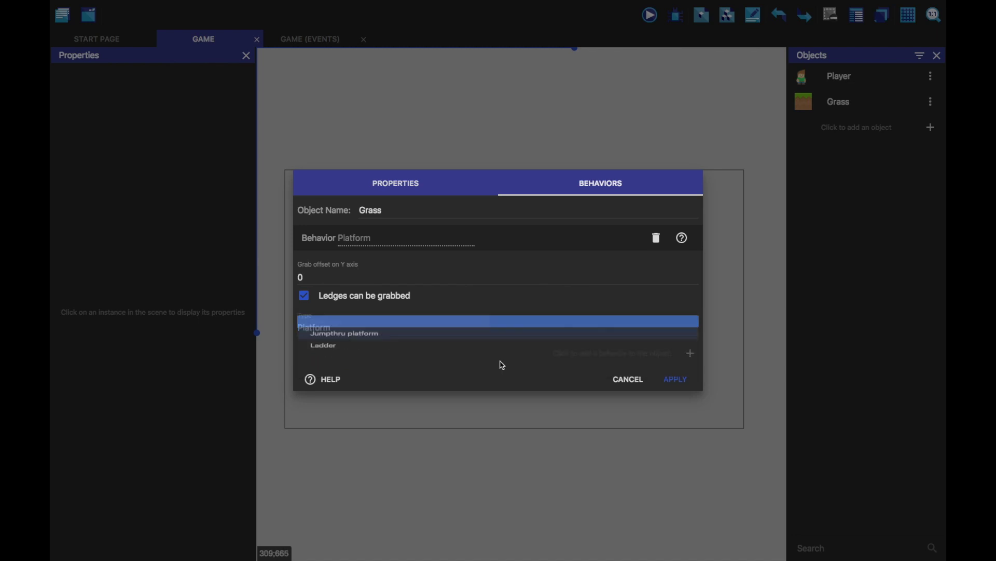
{"action": "left_click", "coordinate": [677, 380]}
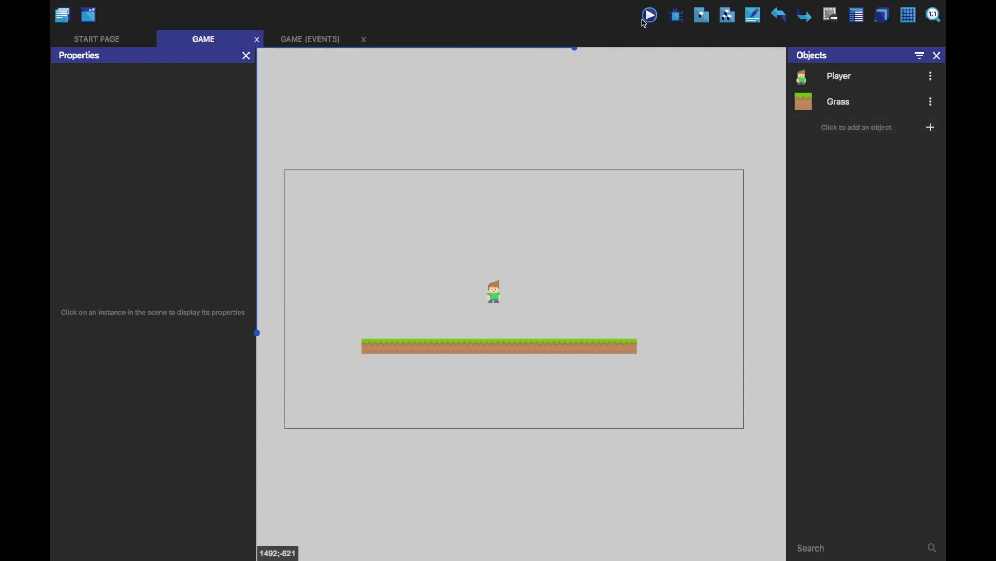
Step: Preview the scene, test walking the Player both ways and jumping on the Grass floor, and close the preview
{"action": "left_click", "coordinate": [649, 16]}
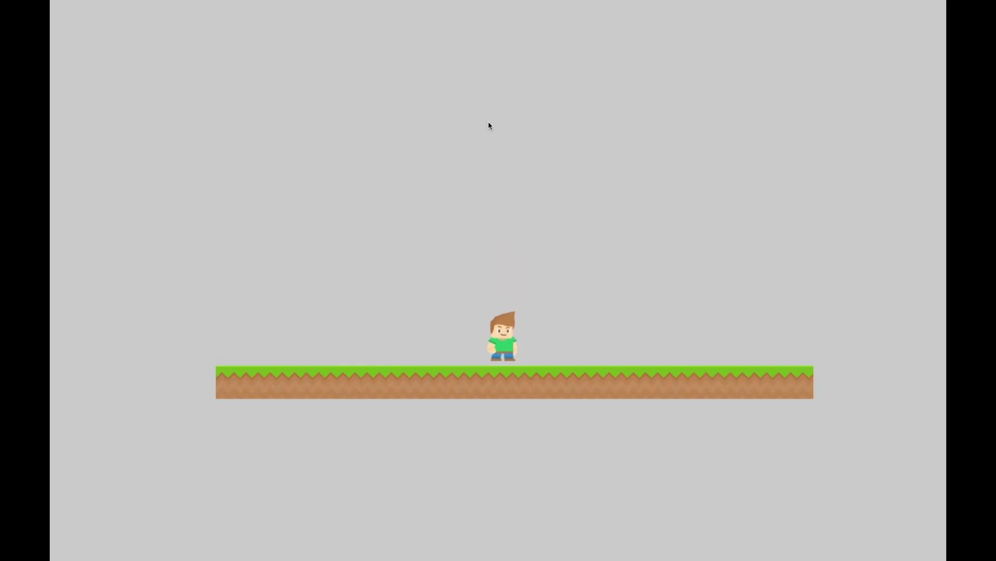
{"action": "key", "text": "Left"}
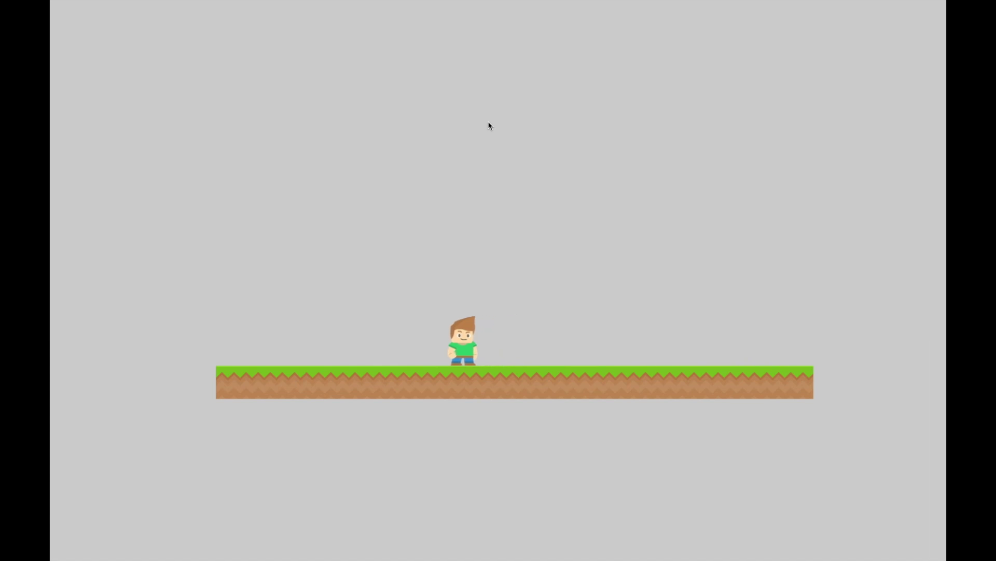
{"action": "key", "text": "Right"}
{"action": "key", "text": "Left"}
{"action": "key", "text": "Right"}
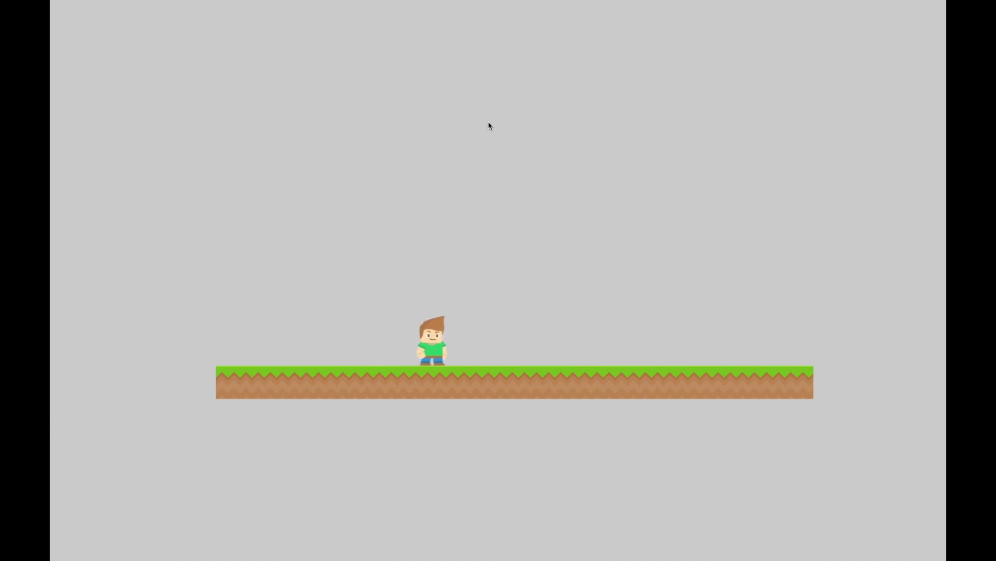
{"action": "key", "text": "space"}
{"action": "key", "text": "space"}
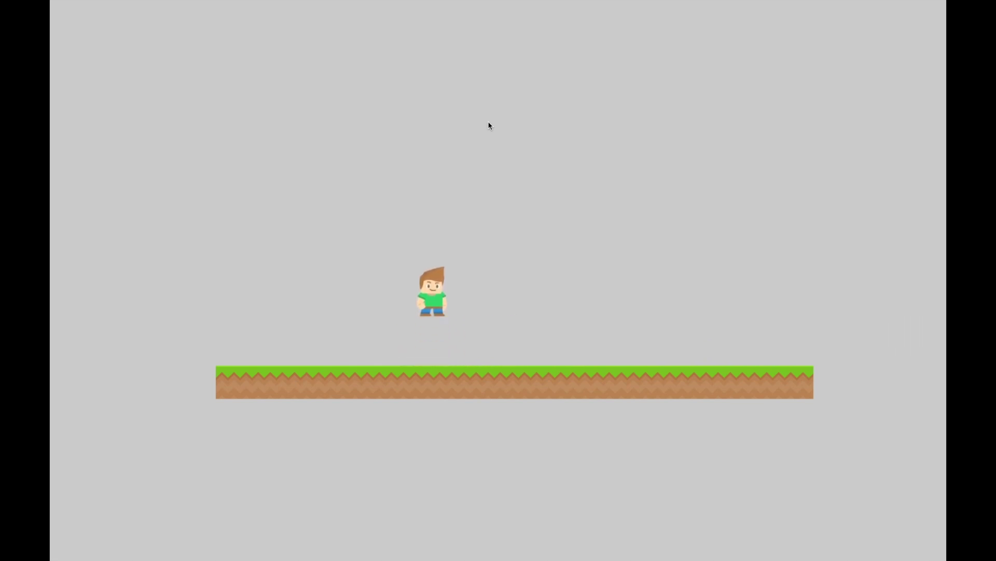
{"action": "key", "text": "Up"}
{"action": "key", "text": "Right"}
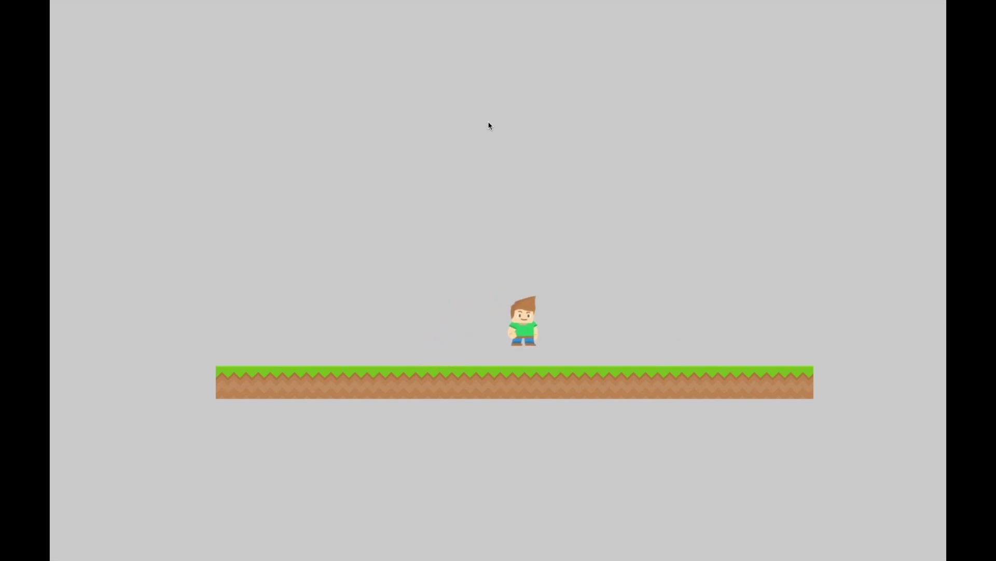
{"action": "key", "text": "Left"}
{"action": "key", "text": "Right"}
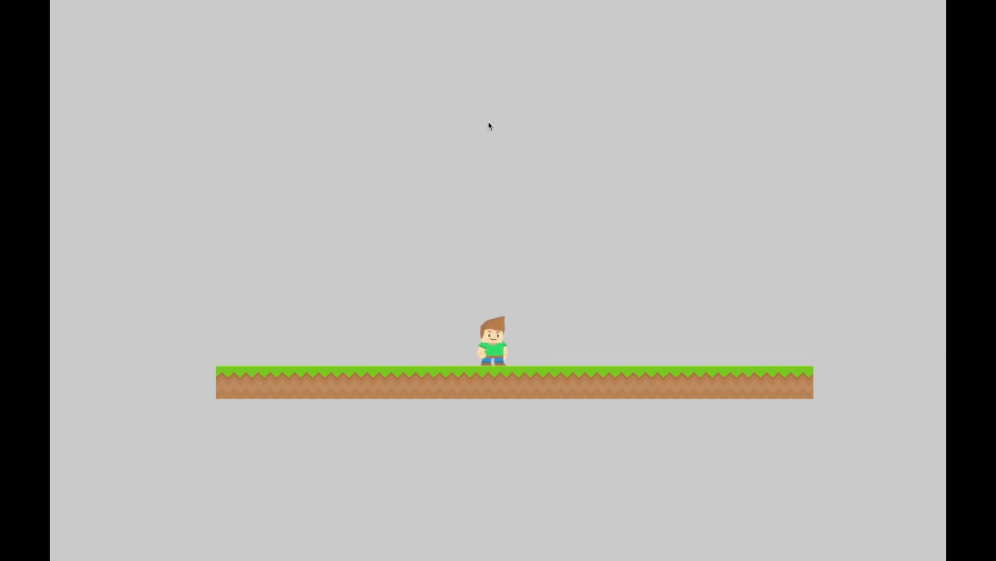
{"action": "mouse_move", "coordinate": [145, 3]}
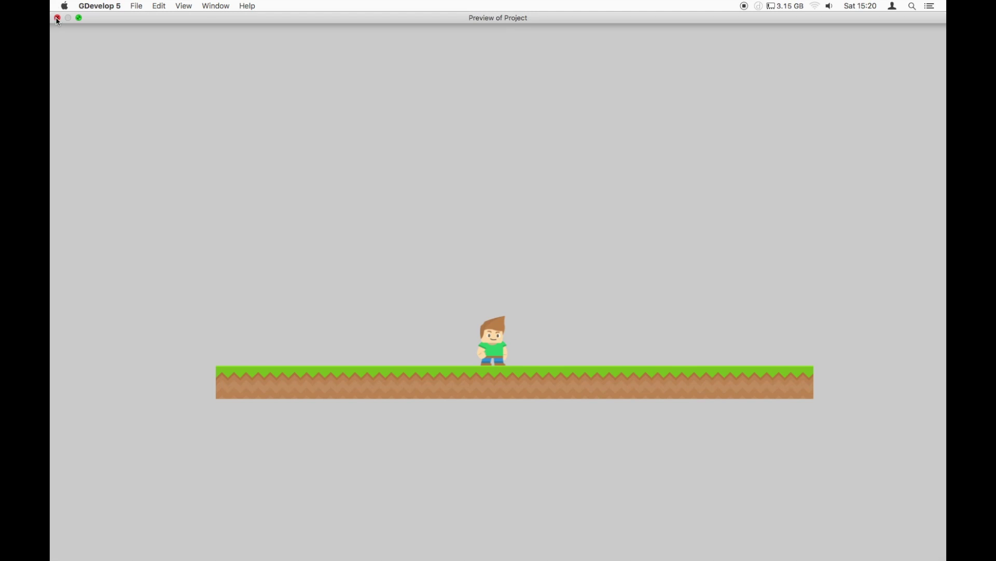
{"action": "left_click", "coordinate": [57, 18]}
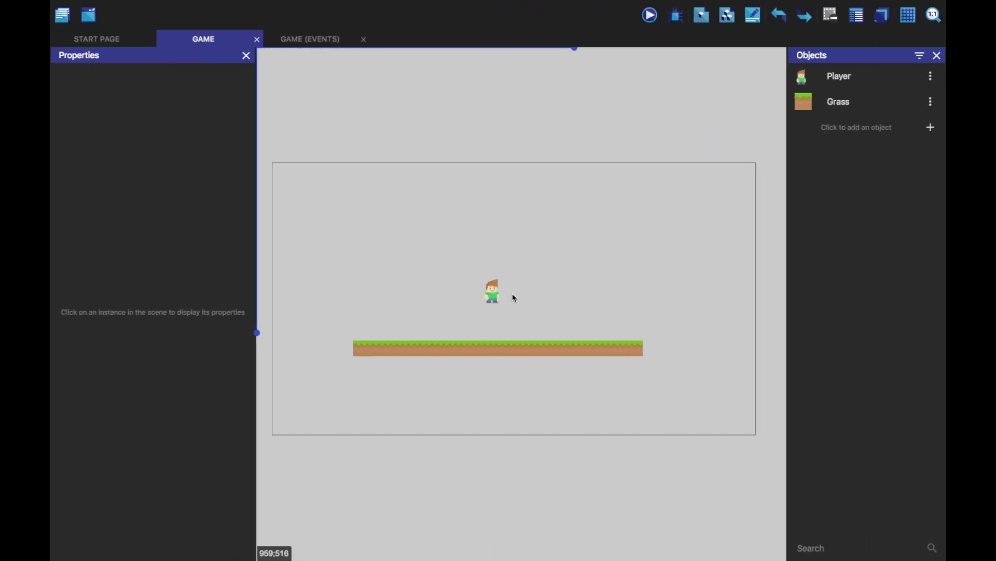
Step: In the Game scene's events, add a Key pressed condition for the Right key to the empty event
{"action": "scroll", "coordinate": [515, 298], "scroll_direction": "up", "scroll_amount": 5}
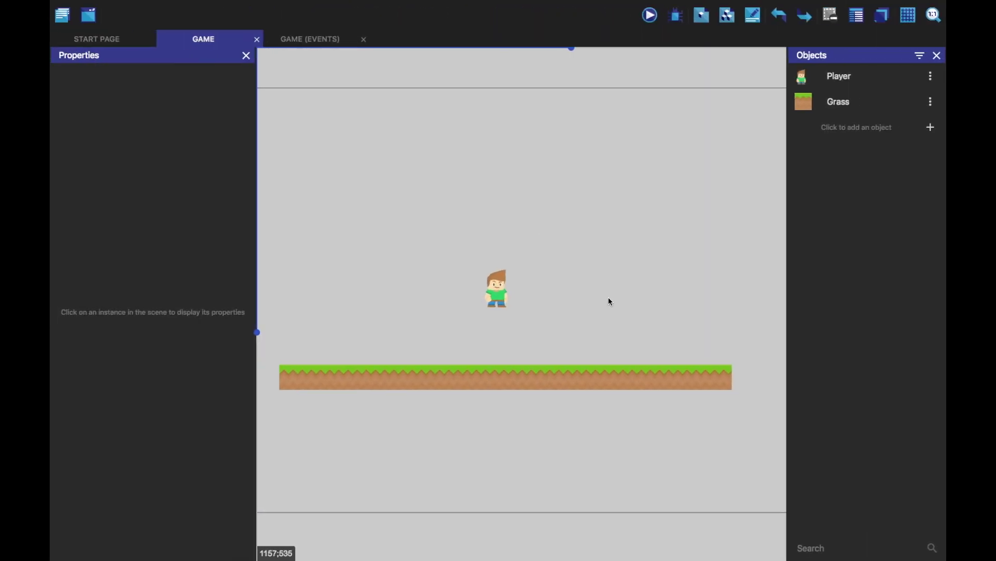
{"action": "middle_click_drag", "start_coordinate": [611, 301], "coordinate": [625, 308]}
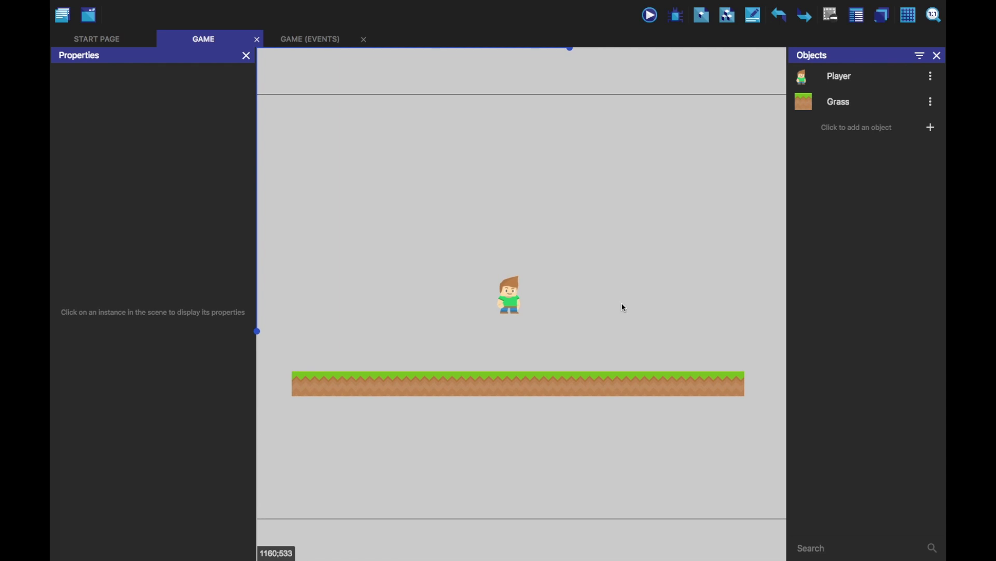
{"action": "left_click", "coordinate": [322, 39]}
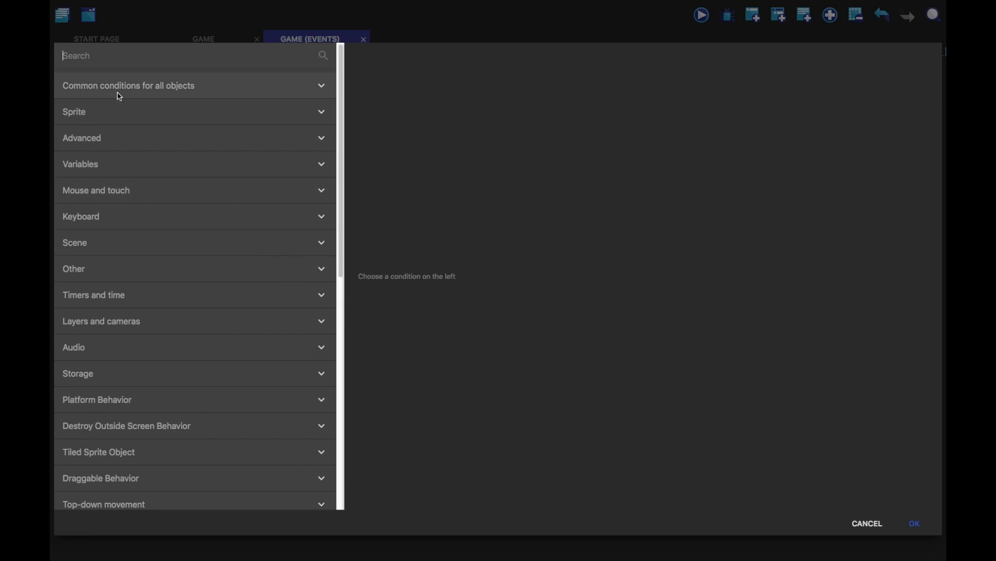
{"action": "left_click", "coordinate": [81, 221]}
{"action": "left_click", "coordinate": [133, 320]}
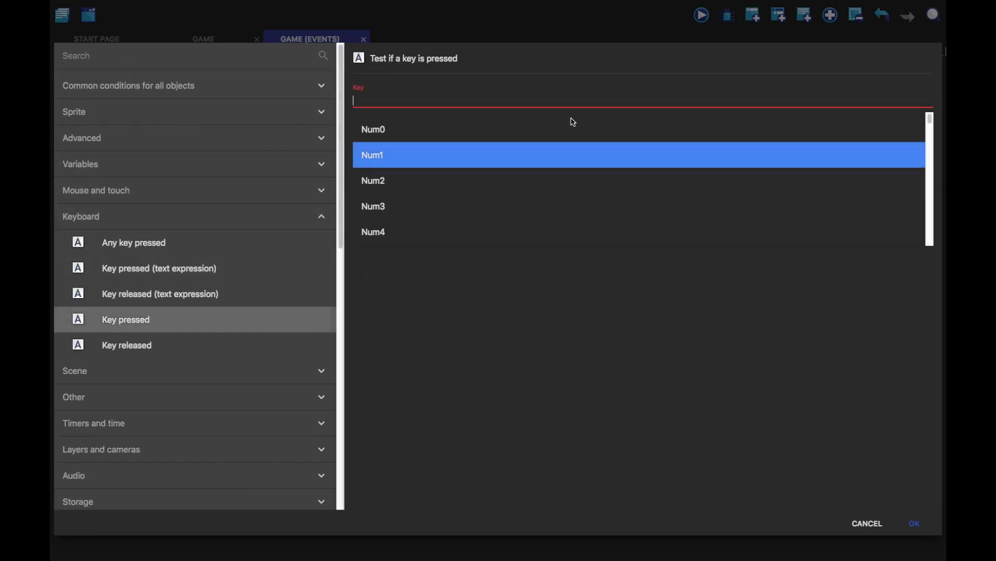
{"action": "type", "text": "right"}
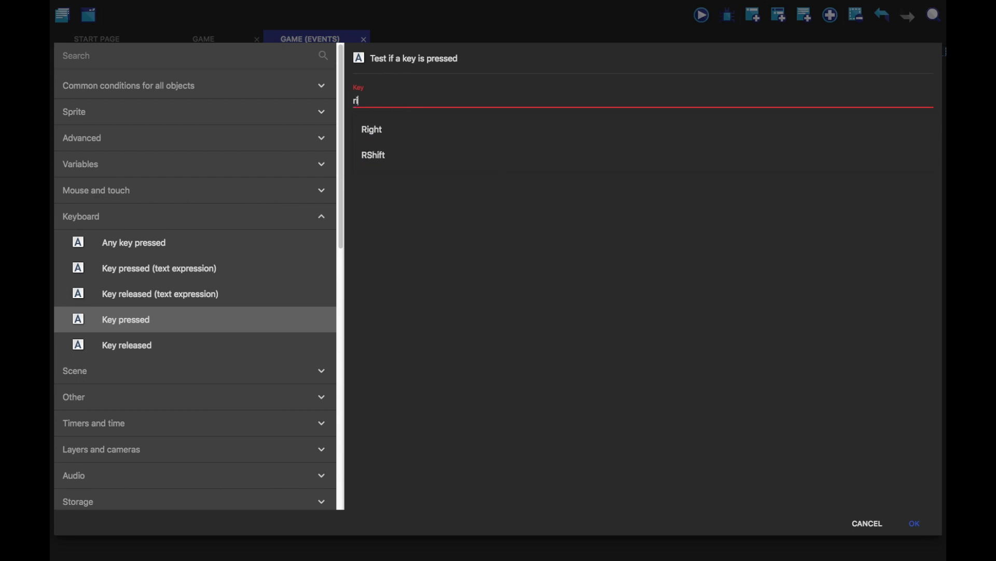
{"action": "left_click", "coordinate": [395, 130]}
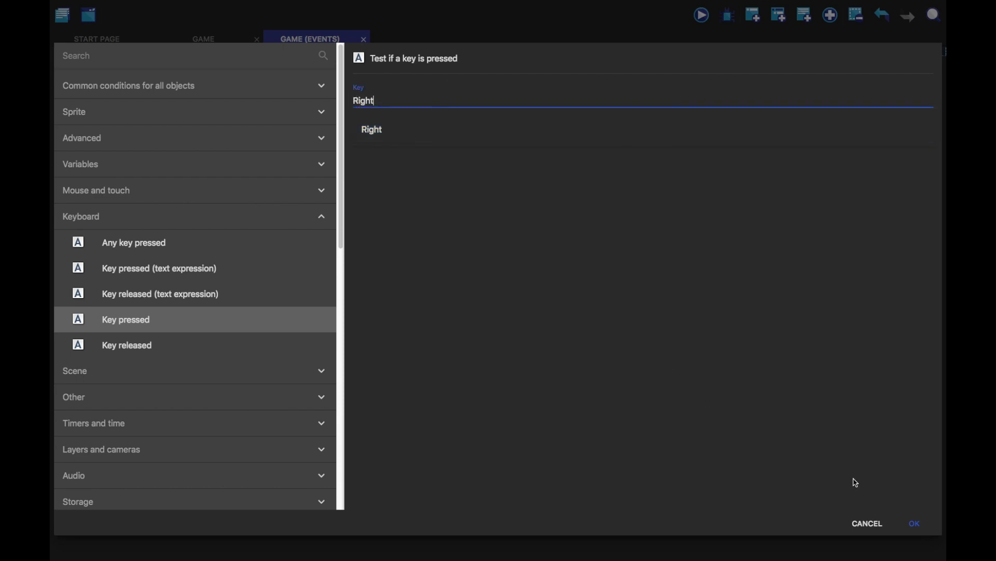
{"action": "left_click", "coordinate": [920, 522]}
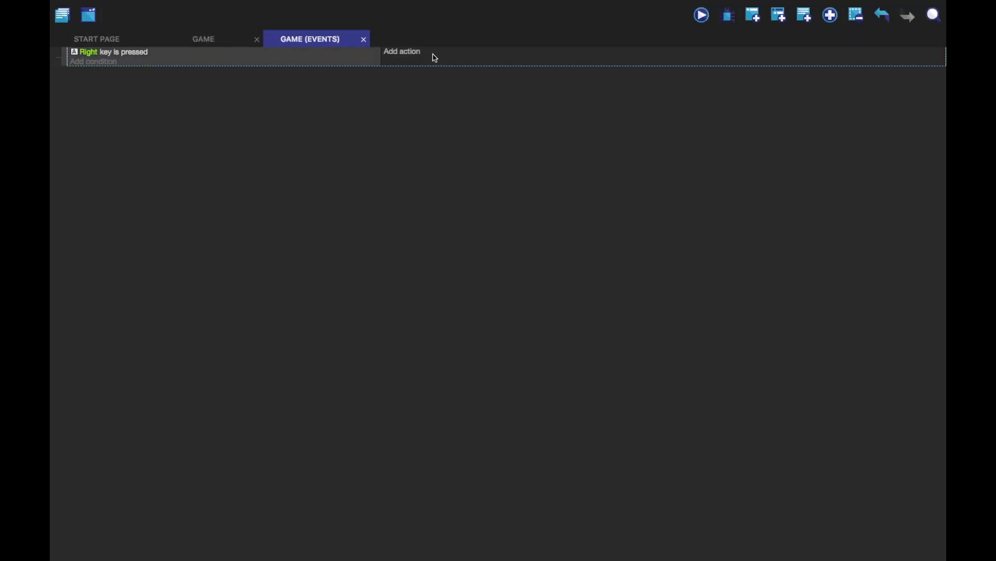
Step: Add a Change the animation action to the Right key event that sets the Player's animation to 1
{"action": "left_click", "coordinate": [412, 54]}
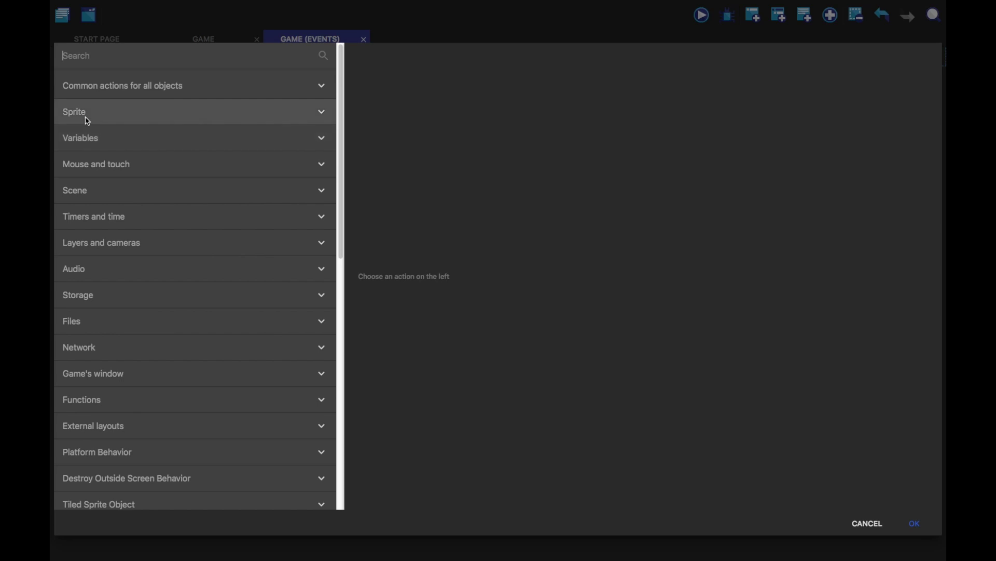
{"action": "type", "text": "animation"}
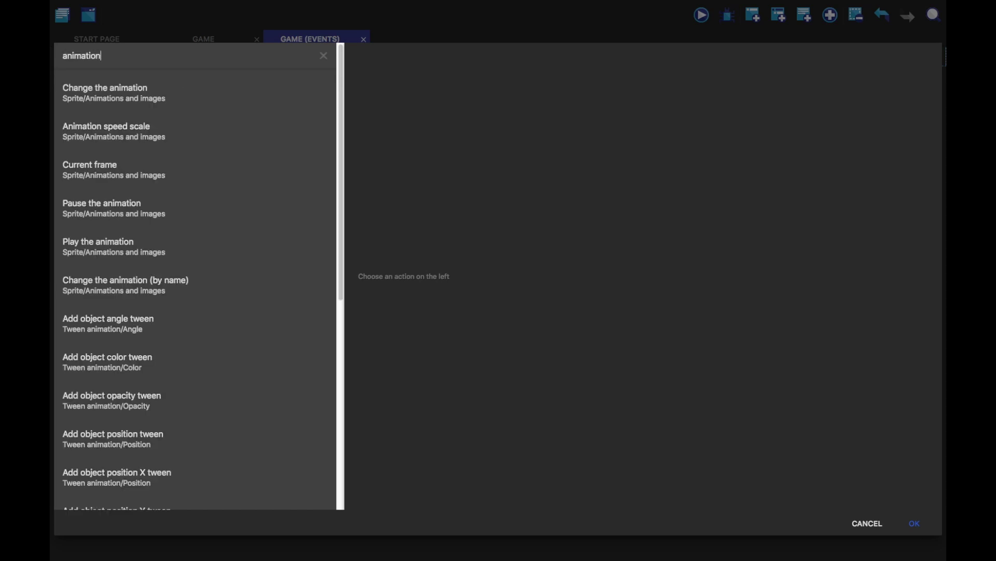
{"action": "left_click", "coordinate": [143, 99]}
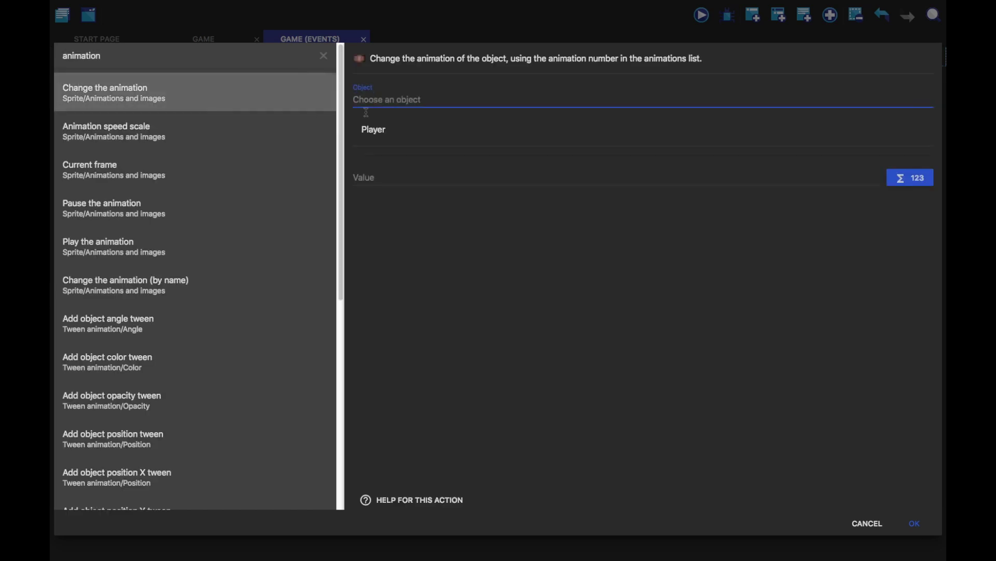
{"action": "left_click", "coordinate": [427, 128]}
{"action": "left_click", "coordinate": [384, 138]}
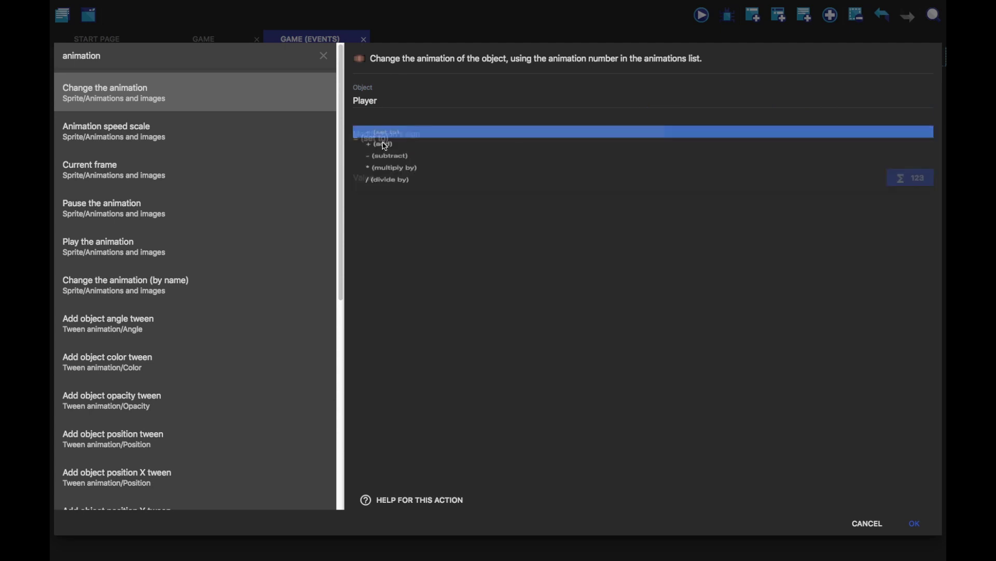
{"action": "left_click", "coordinate": [378, 133]}
{"action": "key", "text": "Tab"}
{"action": "type", "text": "1"}
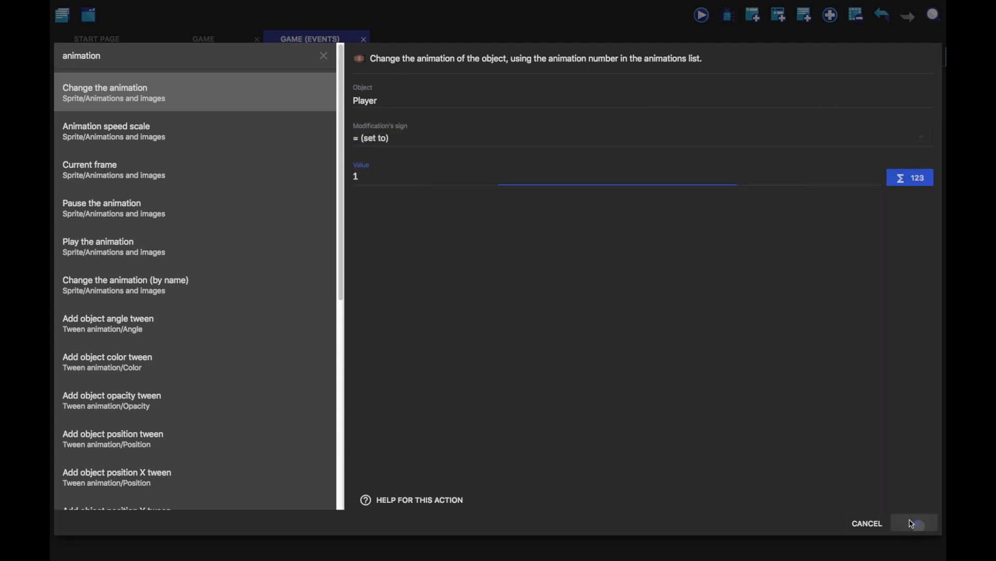
{"action": "left_click", "coordinate": [915, 523]}
Step: Check the numbering of the Player object's animations in its properties and close them
{"action": "left_click", "coordinate": [195, 39]}
{"action": "left_click", "coordinate": [931, 75]}
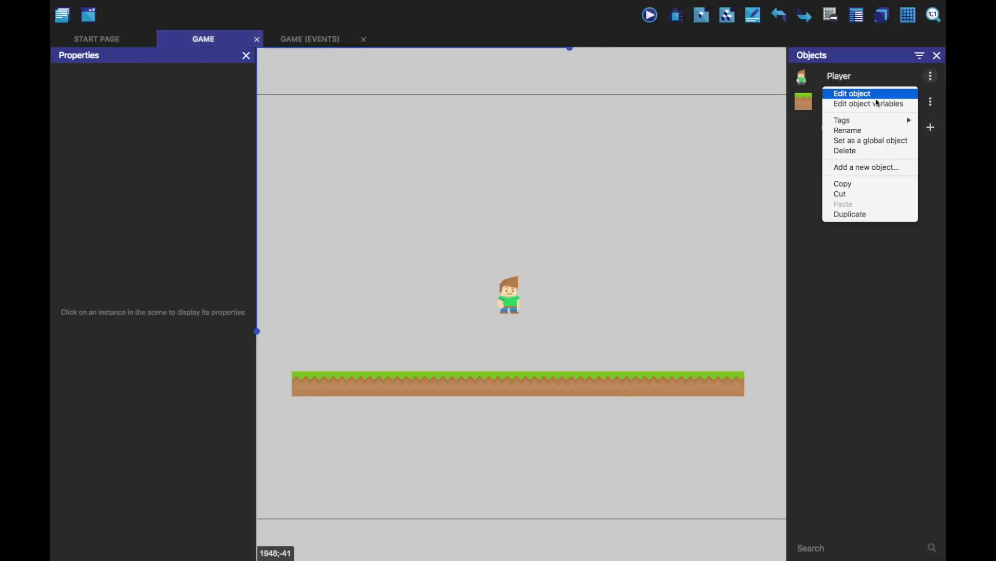
{"action": "left_click", "coordinate": [853, 93]}
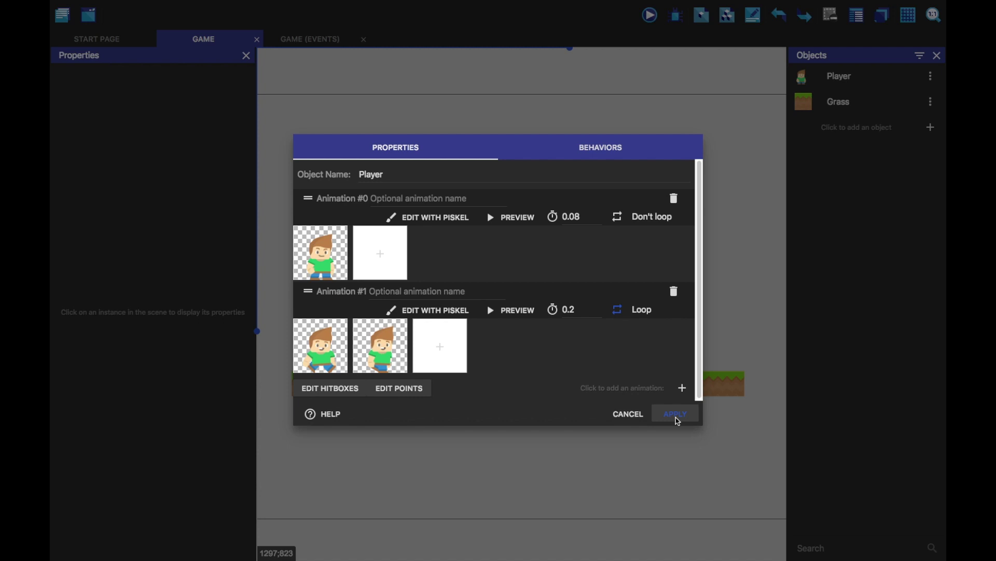
{"action": "left_click", "coordinate": [677, 416]}
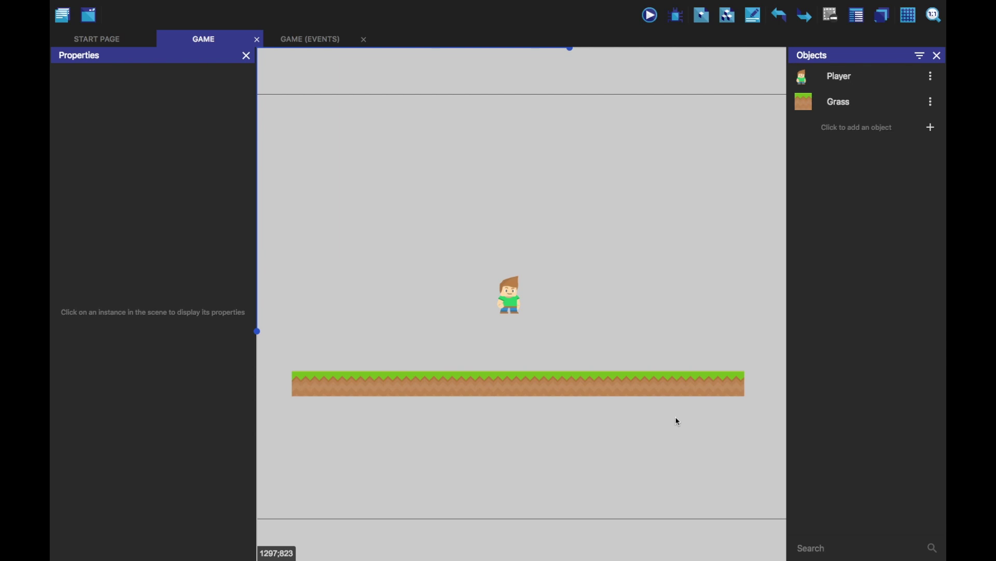
Step: Return to the scene's events and run a preview, walking the Player right to test the animation change
{"action": "left_click", "coordinate": [325, 40]}
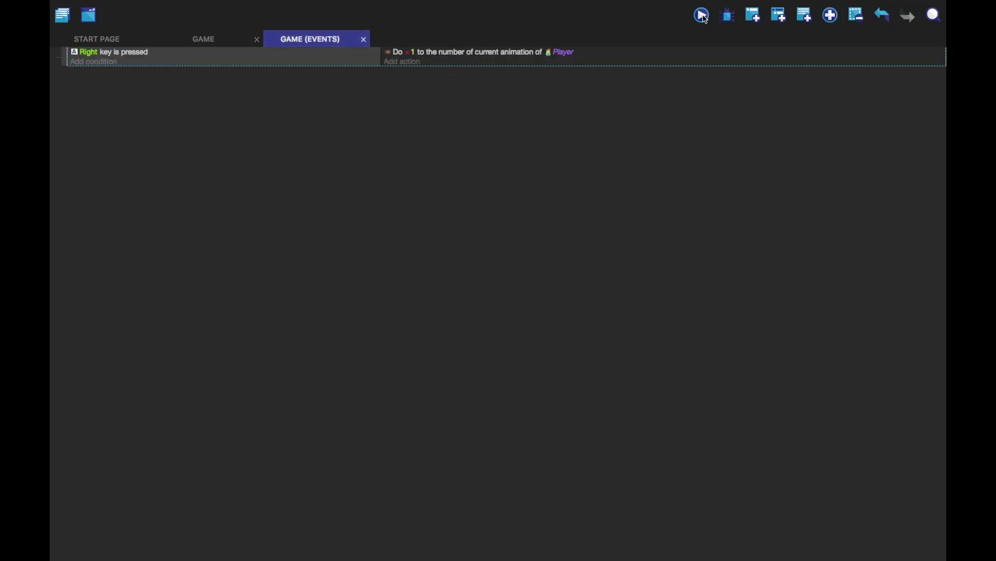
{"action": "left_click", "coordinate": [703, 16]}
{"action": "key", "text": "Right"}
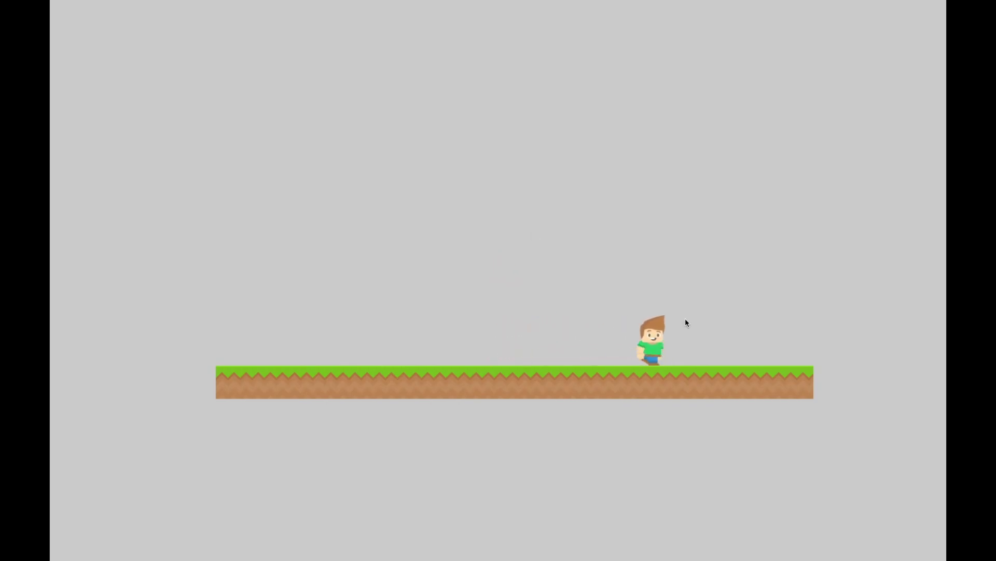
Step: Close the preview and add the Platform Behavior condition Is moving for the Player to the Right key event
{"action": "left_click", "coordinate": [57, 16]}
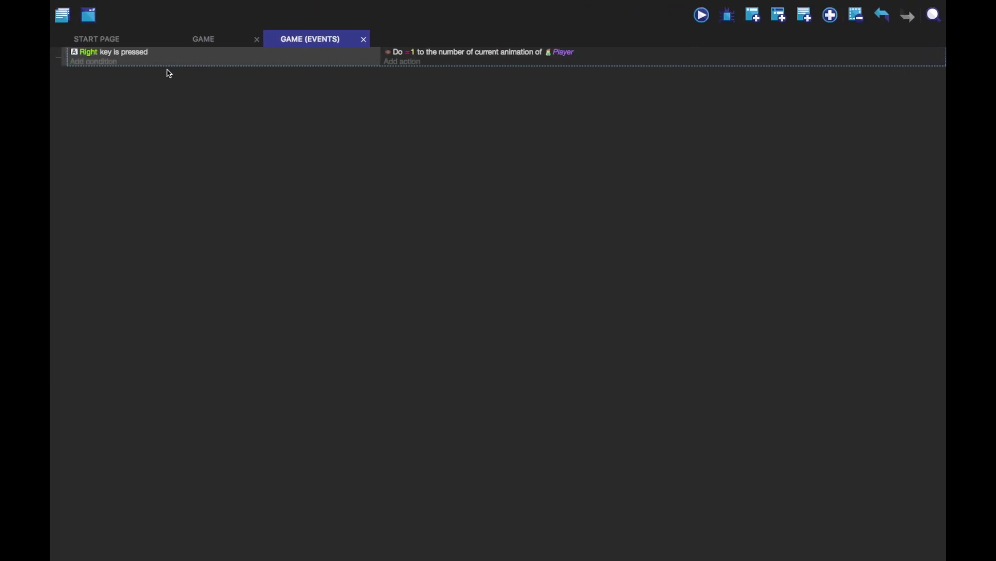
{"action": "left_click", "coordinate": [99, 62]}
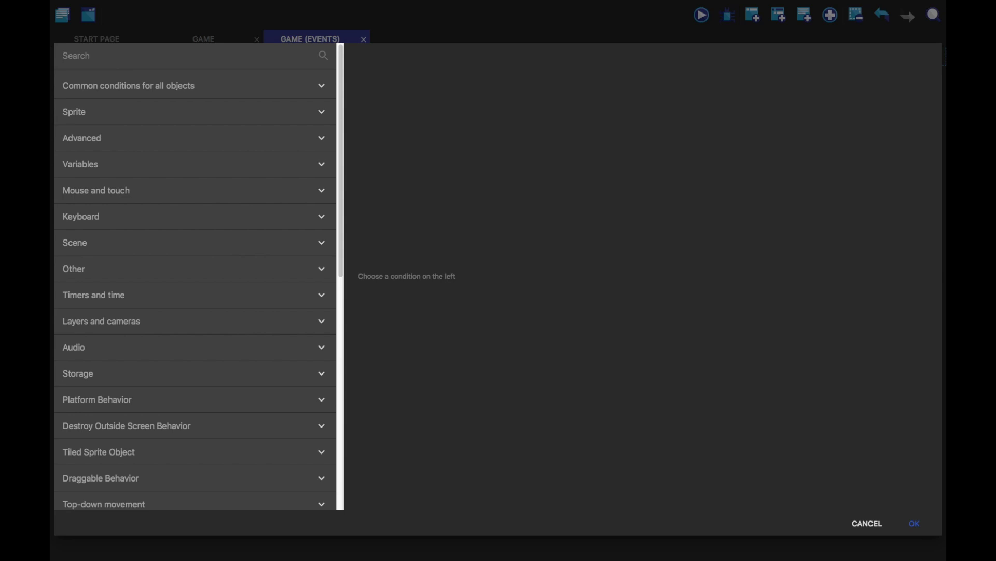
{"action": "type", "text": "moving"}
{"action": "left_click", "coordinate": [125, 130]}
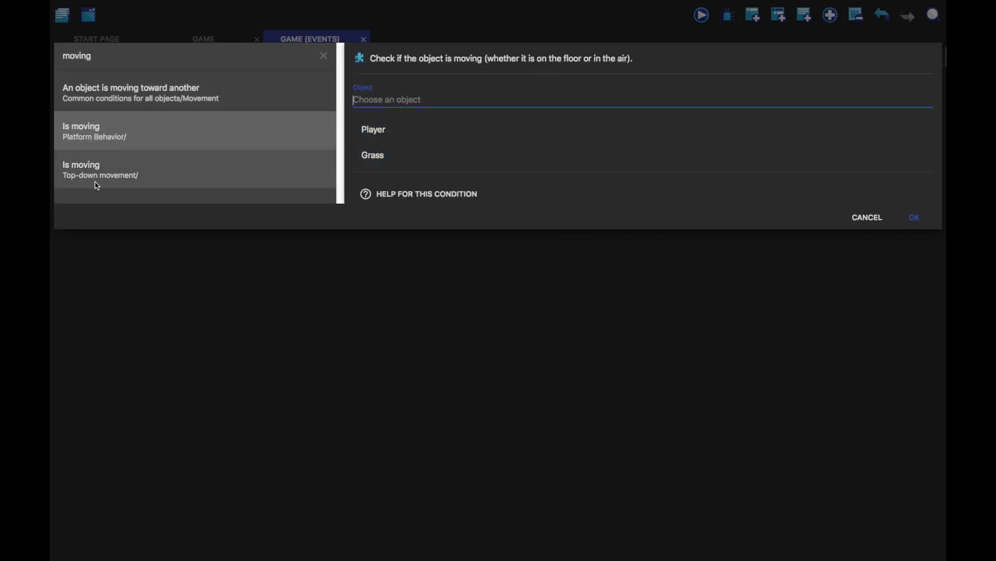
{"action": "left_click", "coordinate": [383, 134]}
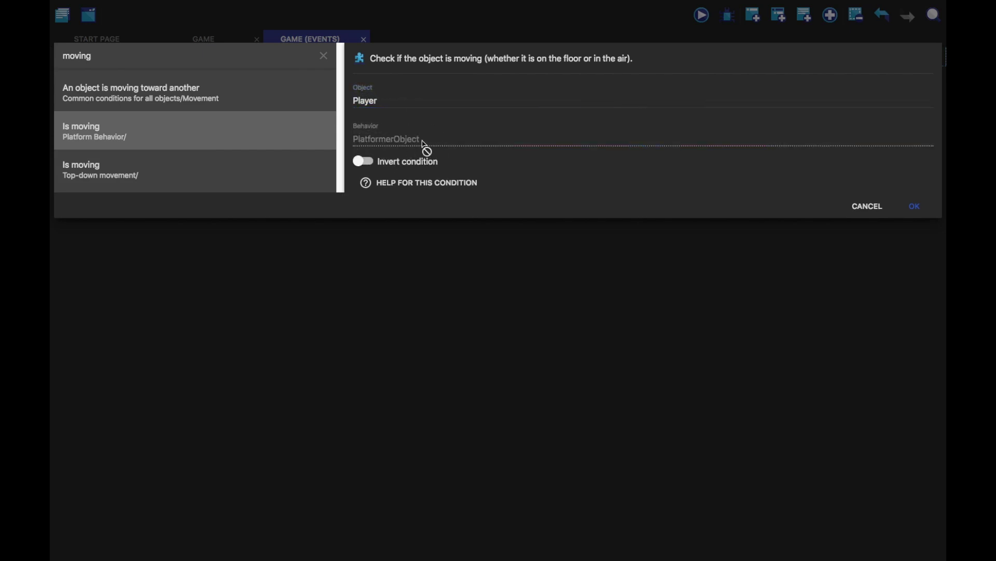
{"action": "left_click", "coordinate": [904, 210]}
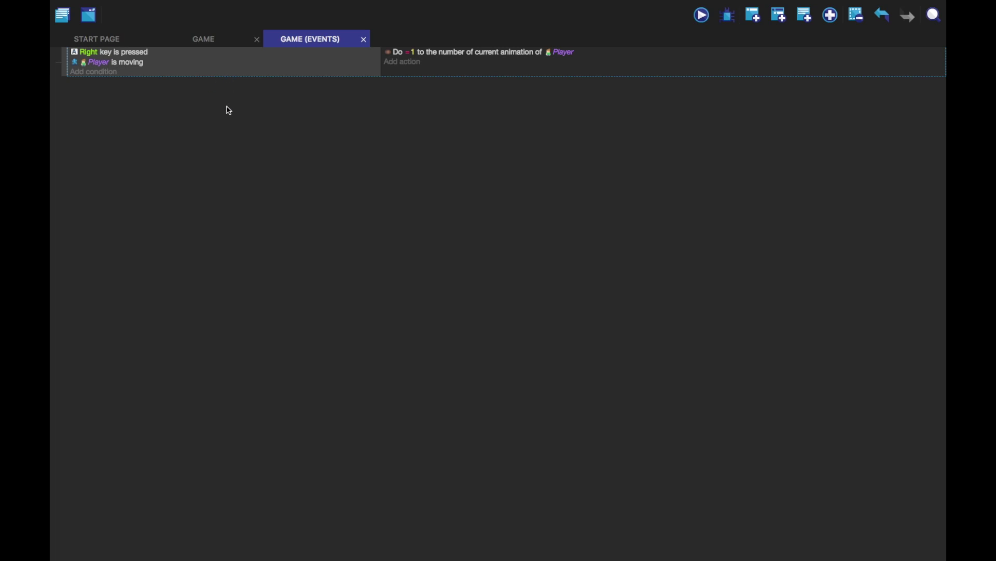
Step: Duplicate the Right key event and change the key in the copy's condition to Left
{"action": "key", "text": "ctrl+v"}
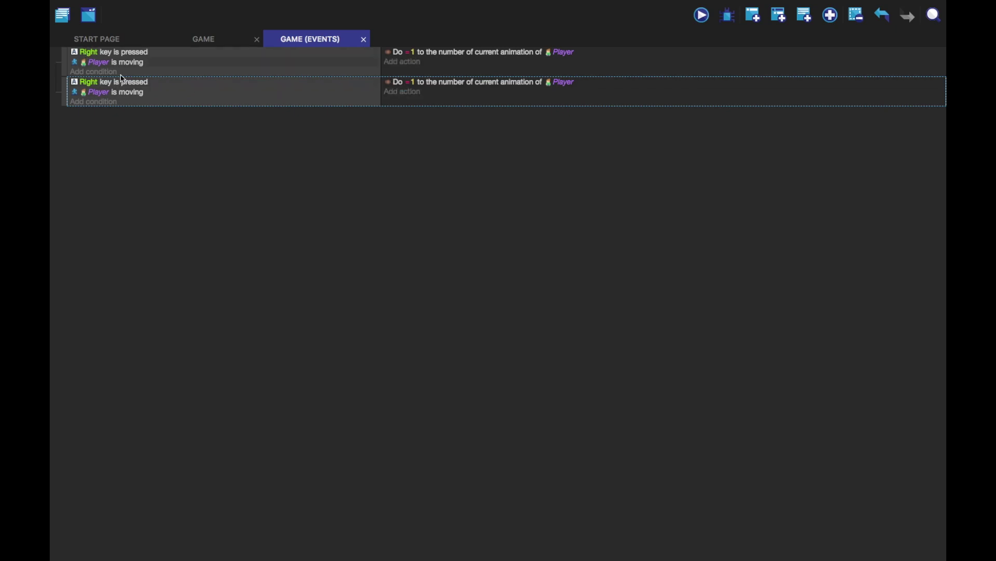
{"action": "left_click", "coordinate": [89, 83]}
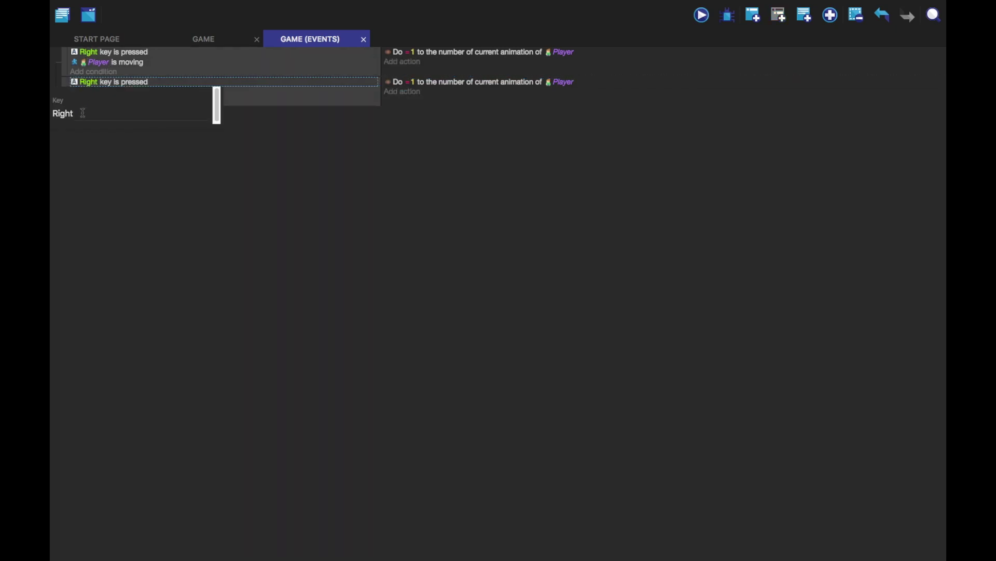
{"action": "double_click", "coordinate": [83, 112]}
{"action": "type", "text": "left"}
{"action": "left_click", "coordinate": [152, 153]}
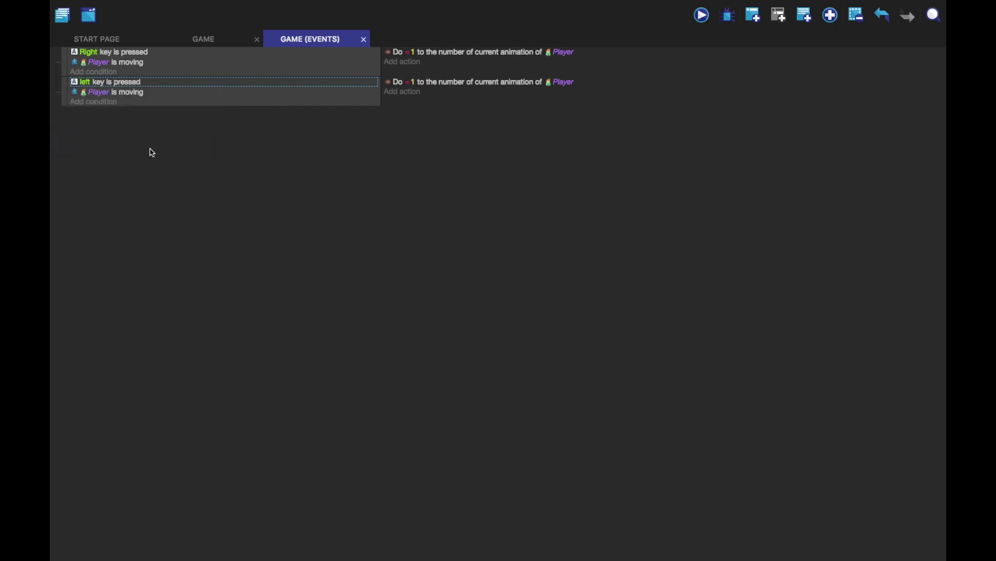
{"action": "left_click", "coordinate": [92, 90]}
{"action": "double_click", "coordinate": [58, 112]}
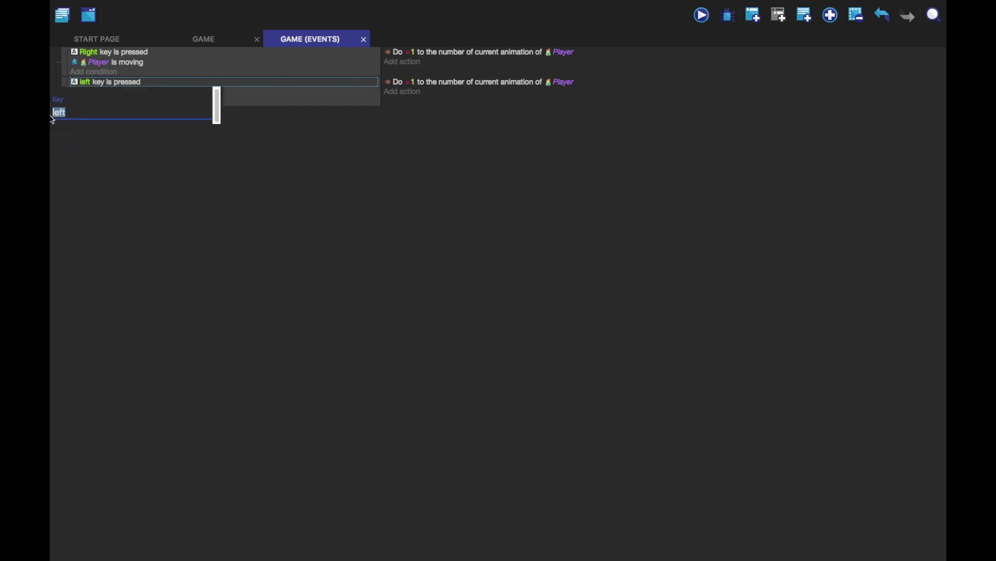
{"action": "type", "text": "lef"}
{"action": "left_click", "coordinate": [145, 150]}
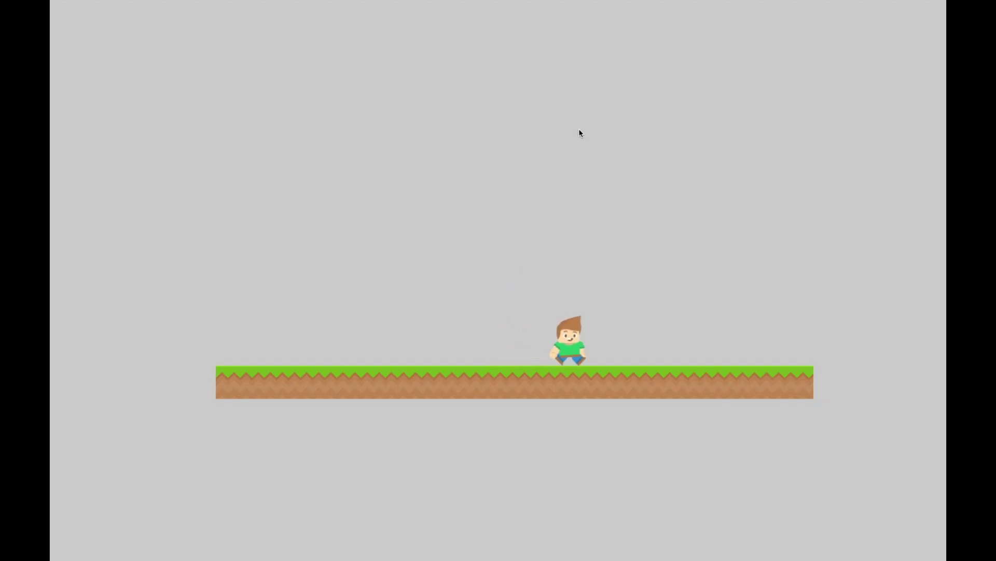
Step: Walk the Player left in a preview, close it and look at the Player's facing direction in the Game scene
{"action": "key", "text": "Left"}
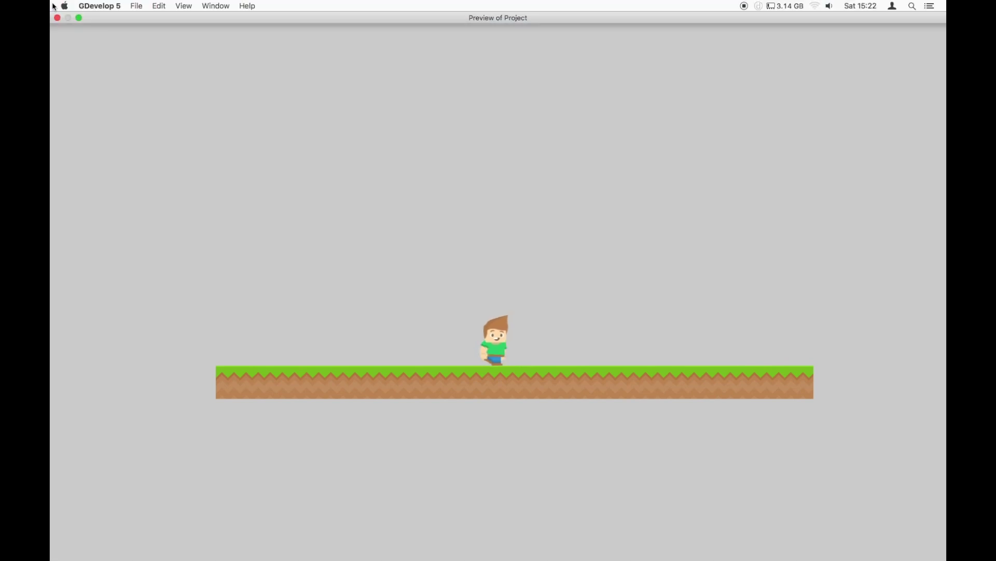
{"action": "left_click", "coordinate": [55, 16]}
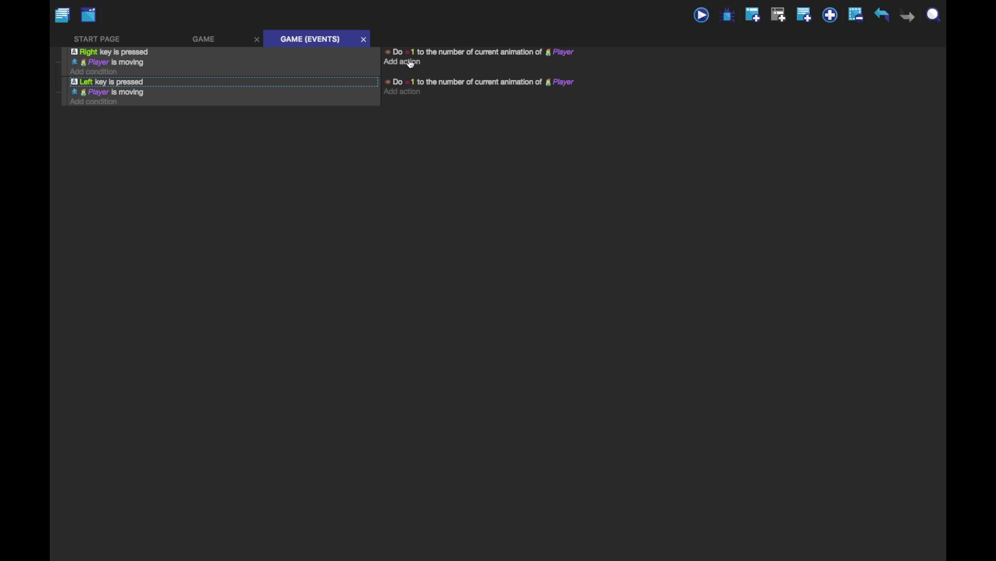
{"action": "left_click", "coordinate": [216, 38]}
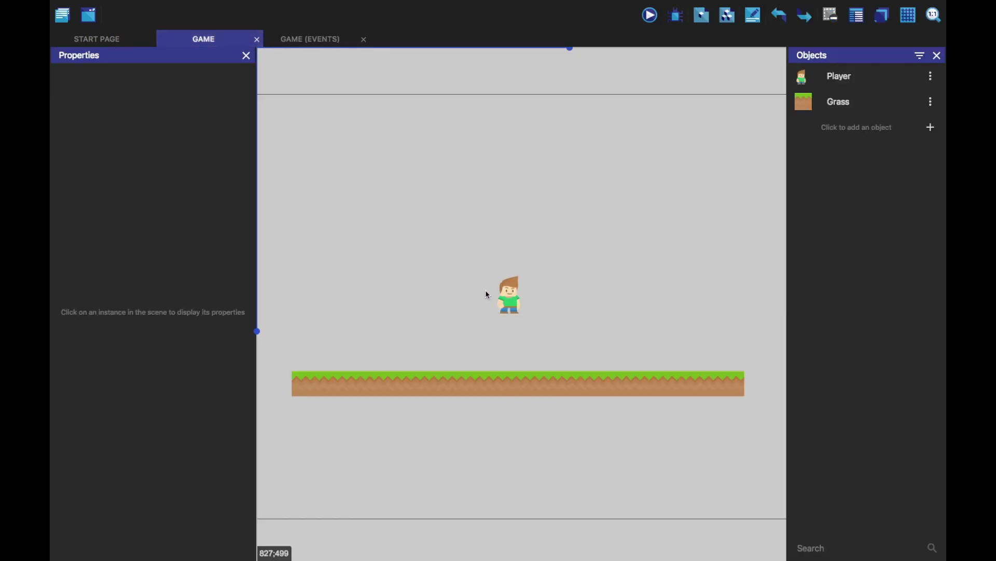
Step: In the scene's events, add a Flip the object horizontally action for the Player to the Left key event with flipping set to Yes
{"action": "left_click", "coordinate": [310, 39]}
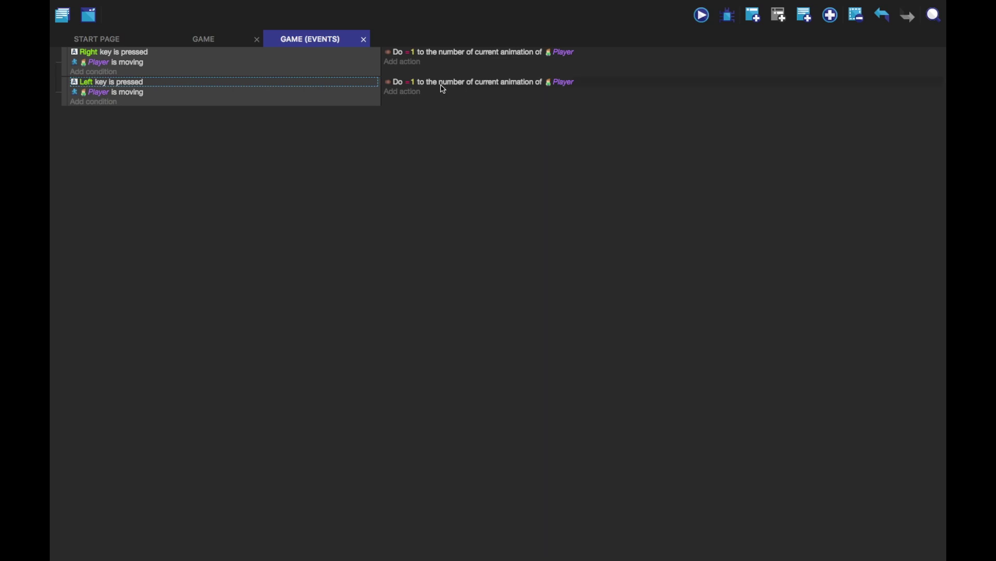
{"action": "left_click", "coordinate": [403, 91]}
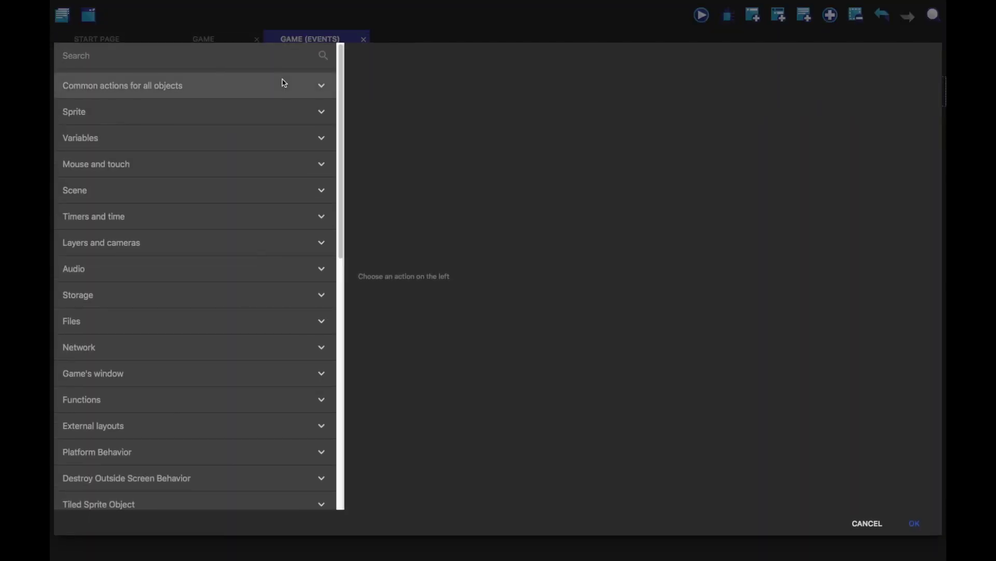
{"action": "type", "text": "flip"}
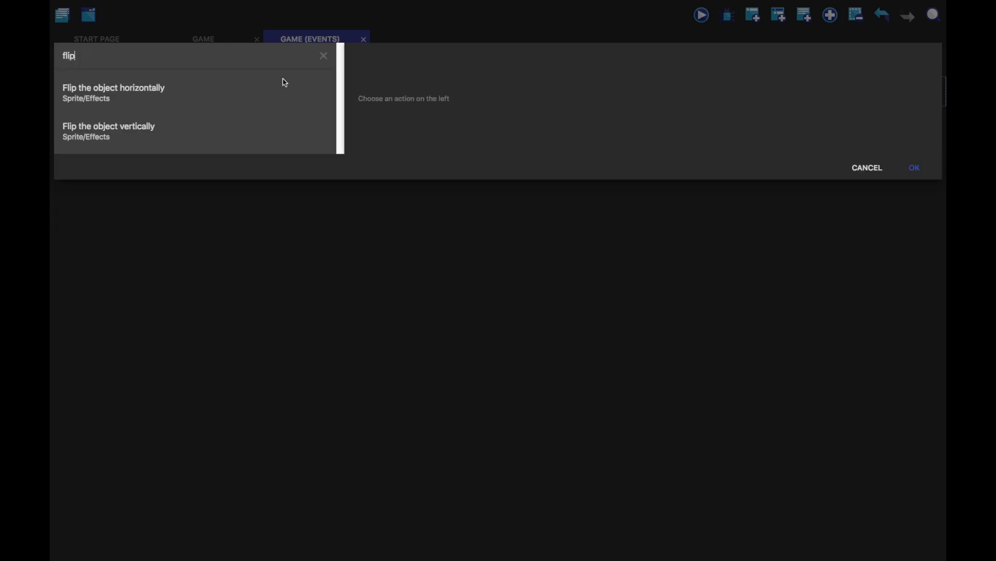
{"action": "left_click", "coordinate": [156, 90]}
{"action": "left_click", "coordinate": [448, 101]}
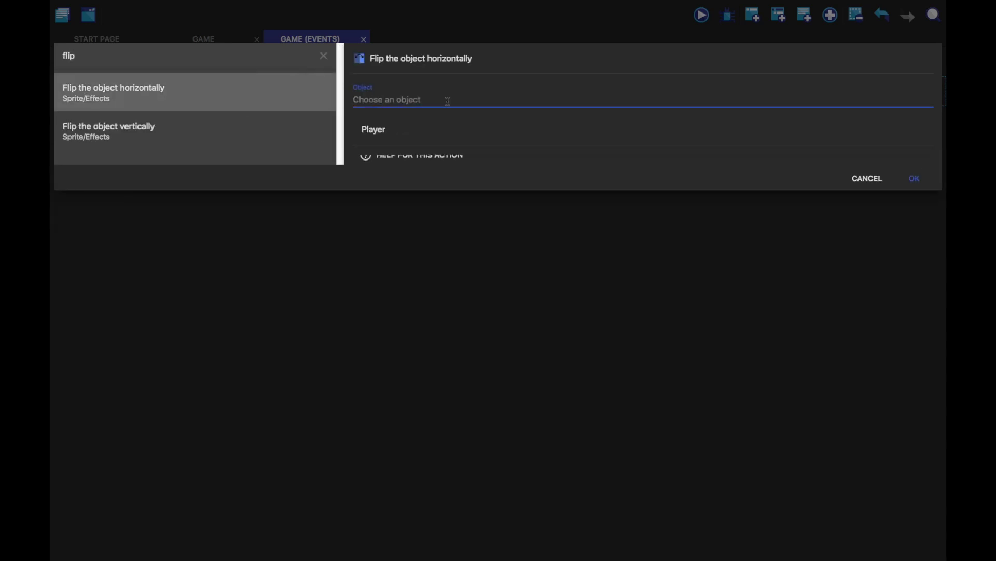
{"action": "left_click", "coordinate": [403, 129]}
{"action": "left_click", "coordinate": [444, 131]}
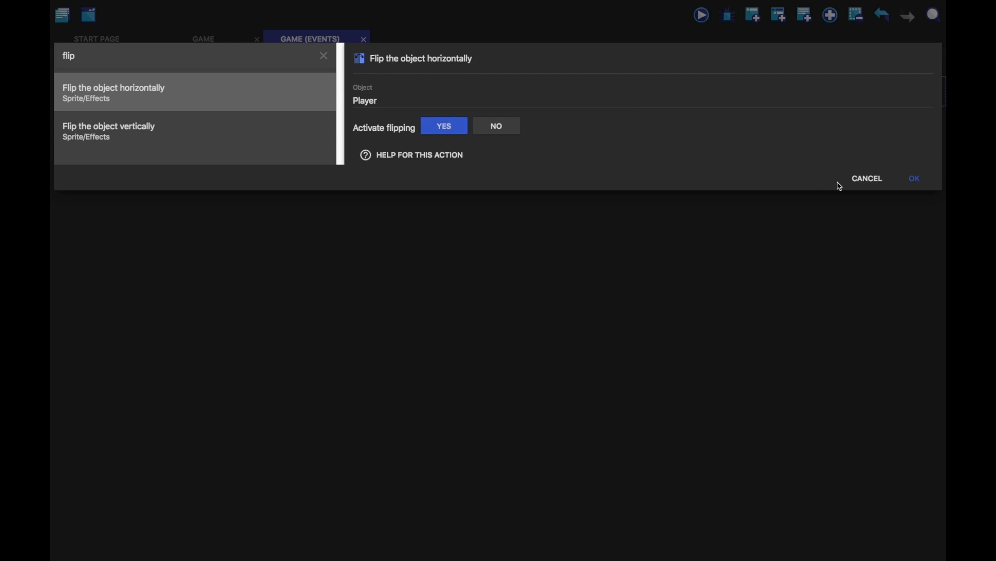
{"action": "left_click", "coordinate": [914, 178]}
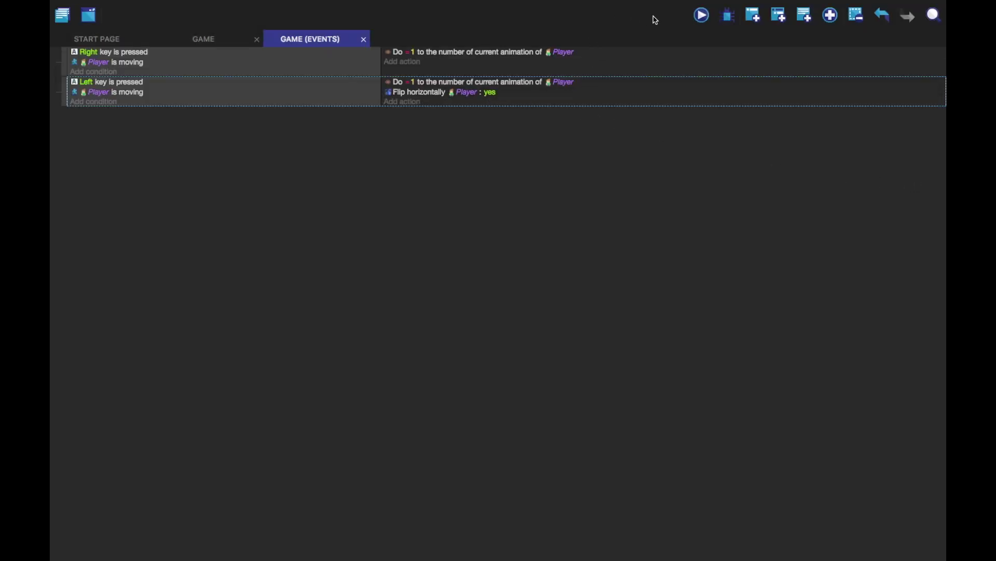
Step: Run a preview, walk the Player right and left to test the flipping, and close it
{"action": "left_click", "coordinate": [702, 14]}
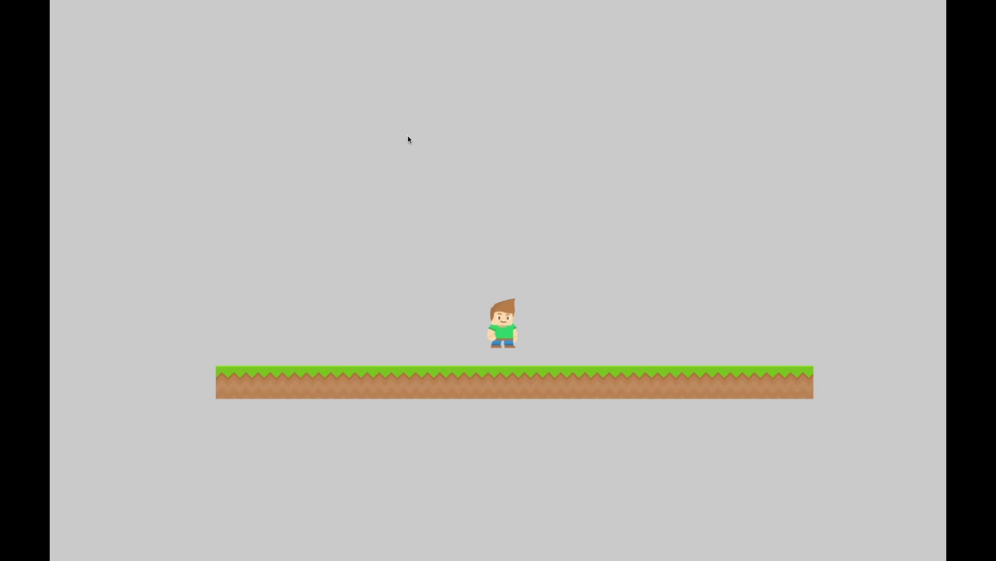
{"action": "key", "text": "Right"}
{"action": "key", "text": "Left"}
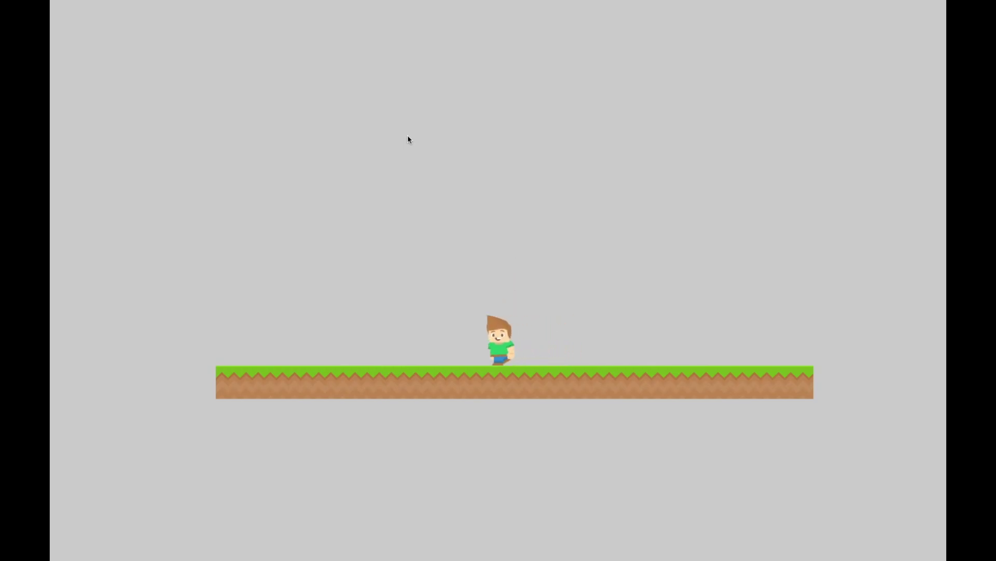
{"action": "key", "text": "Right"}
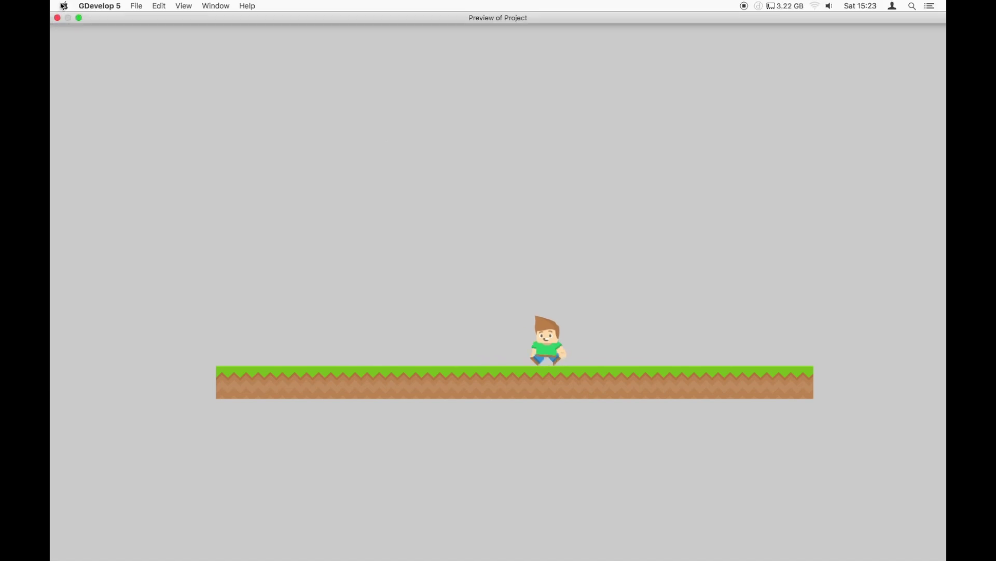
{"action": "left_click", "coordinate": [56, 16]}
Step: Add a Flip the object horizontally action for the Player to the Right key event with flipping set to No
{"action": "left_click", "coordinate": [414, 62]}
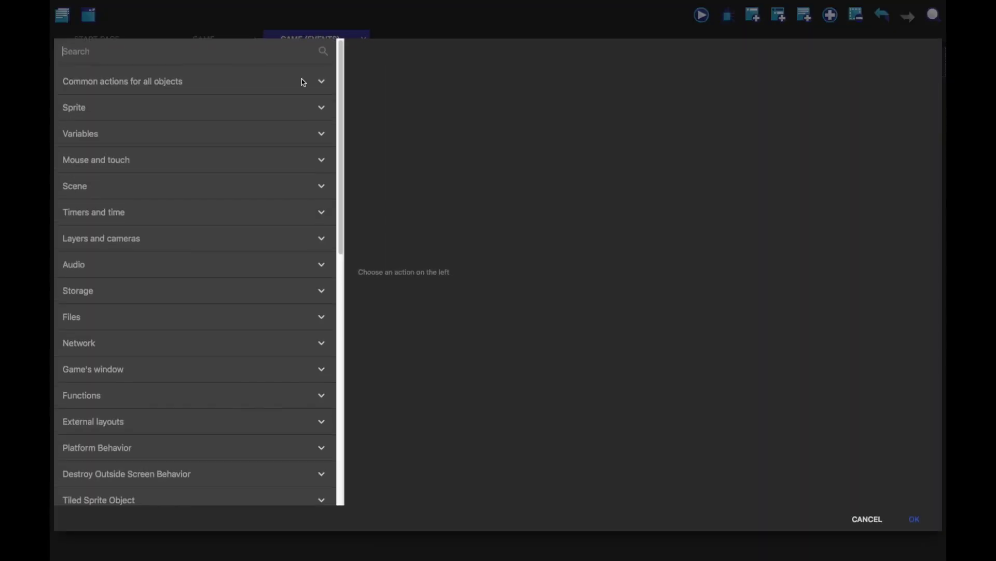
{"action": "type", "text": "flip"}
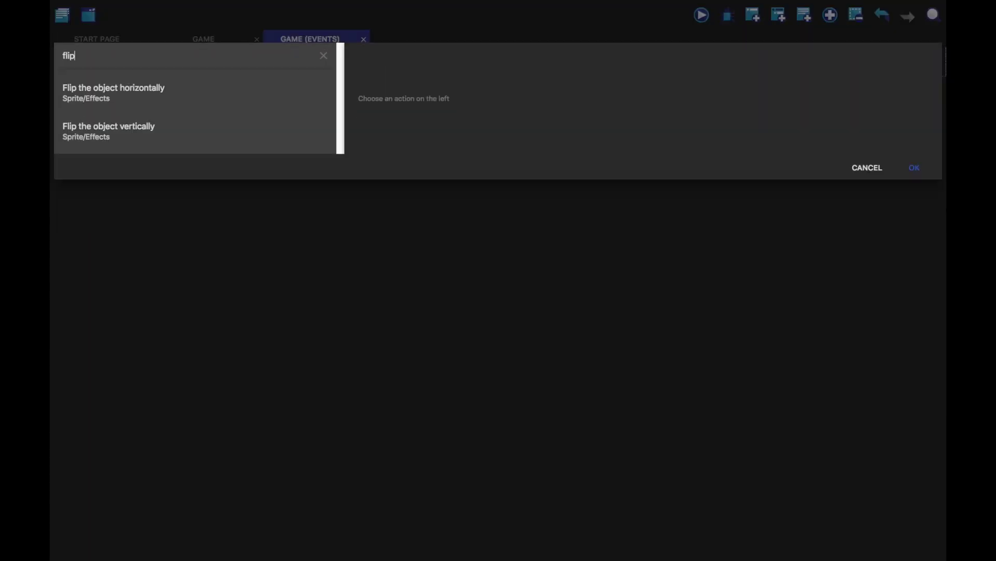
{"action": "left_click", "coordinate": [199, 93]}
{"action": "left_click", "coordinate": [441, 129]}
{"action": "left_click", "coordinate": [503, 136]}
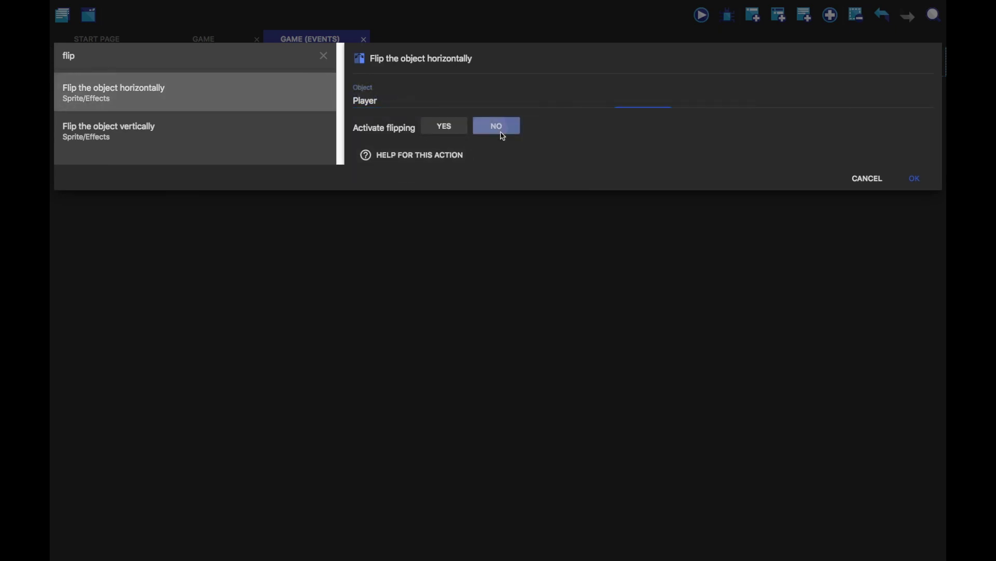
{"action": "left_click", "coordinate": [914, 178]}
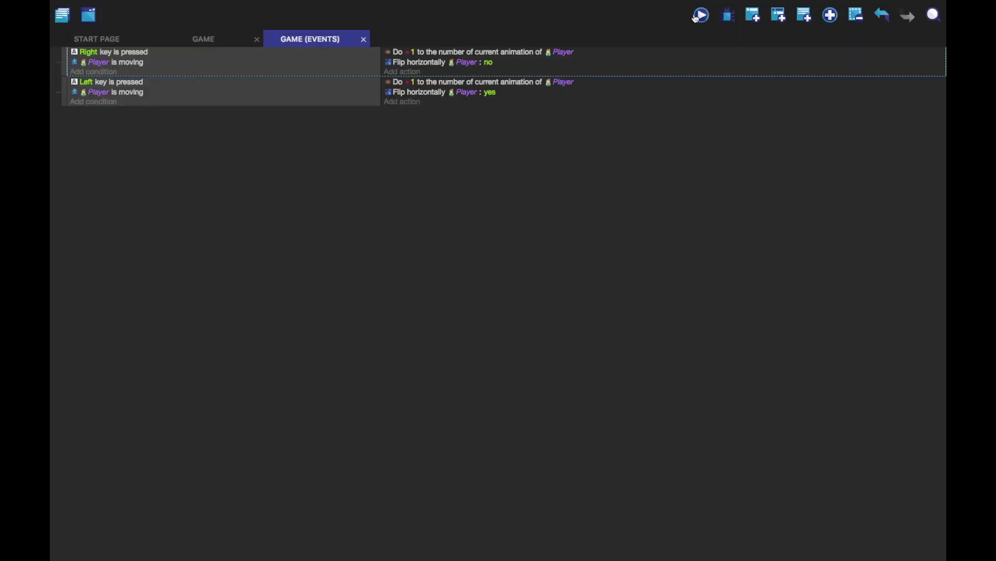
Step: Preview the game again, walking the Player in both directions to check how it turns, and close the preview
{"action": "left_click", "coordinate": [700, 16]}
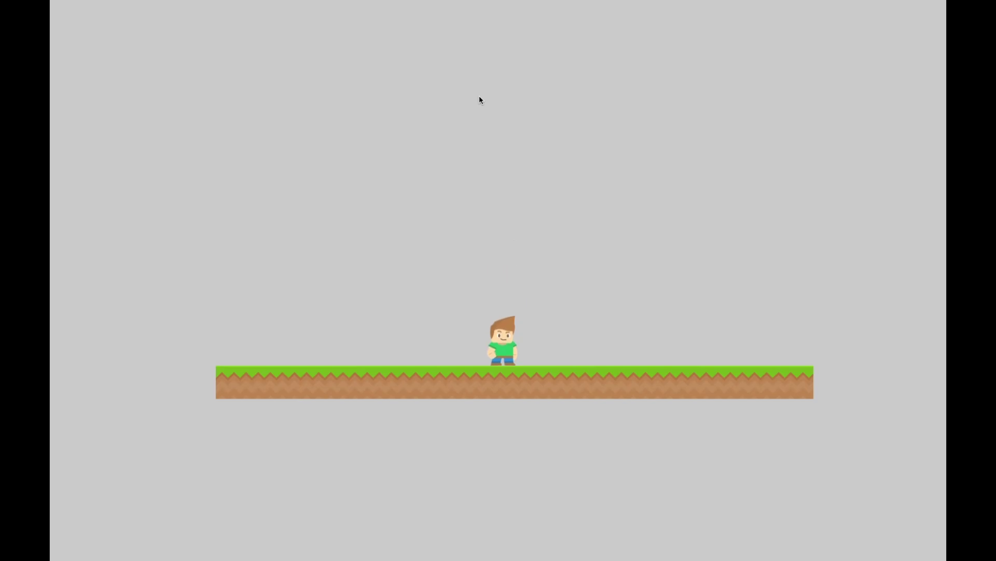
{"action": "key", "text": "Right"}
{"action": "key", "text": "Left"}
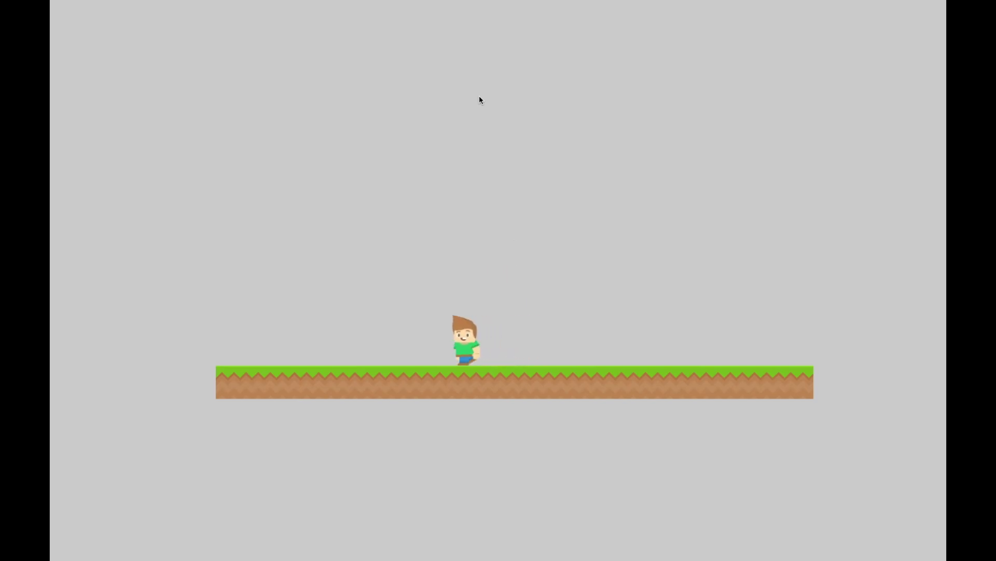
{"action": "key", "text": "Right"}
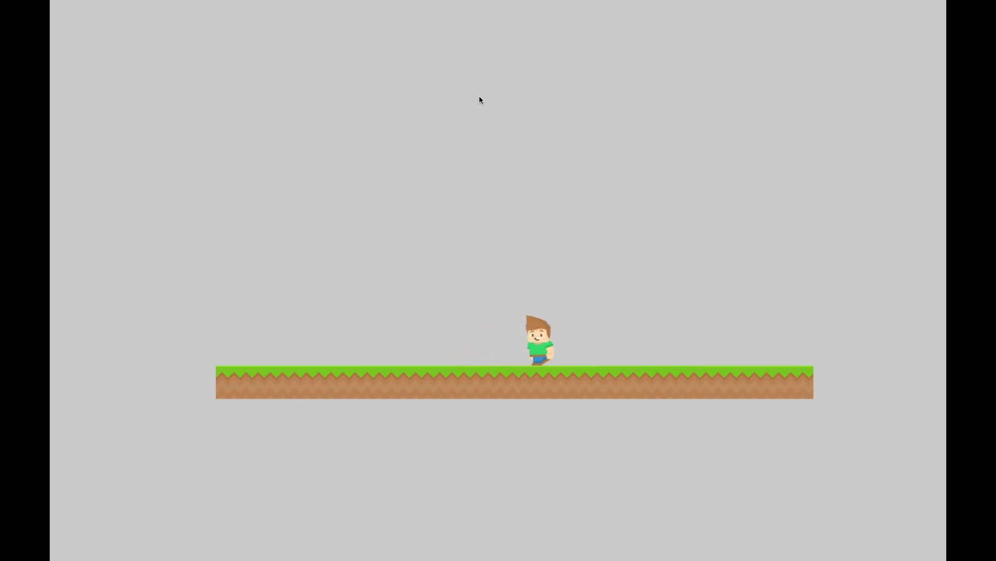
{"action": "left_click", "coordinate": [61, 16]}
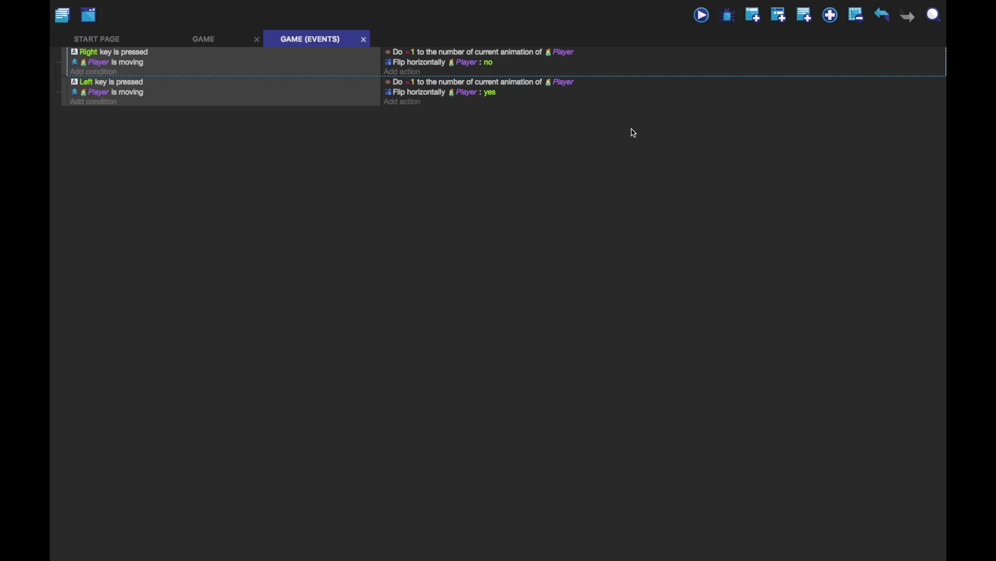
Step: Add a new event below the Left key event with an inverted Platform Behavior condition Is moving for the Player
{"action": "left_click", "coordinate": [756, 15]}
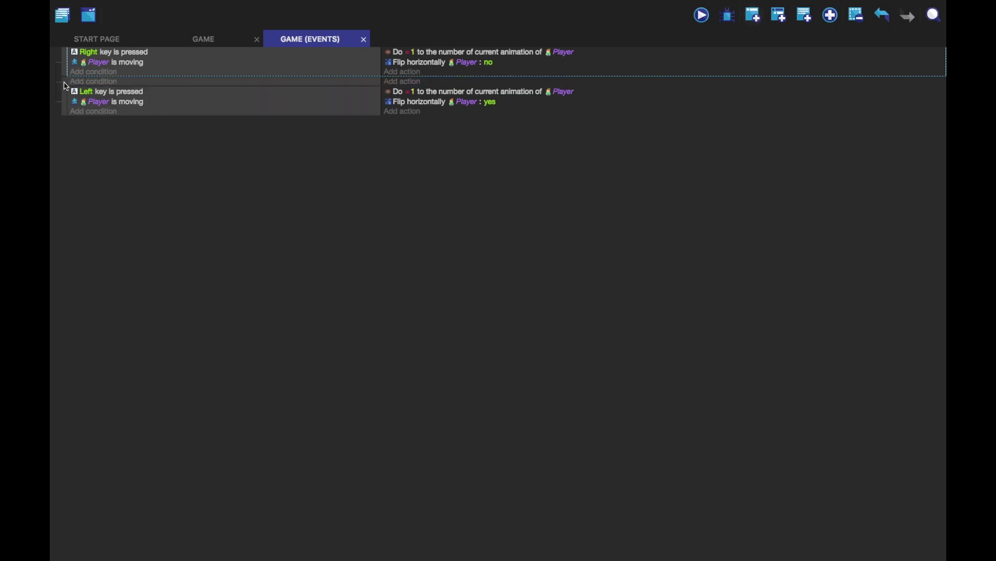
{"action": "left_click", "coordinate": [103, 111]}
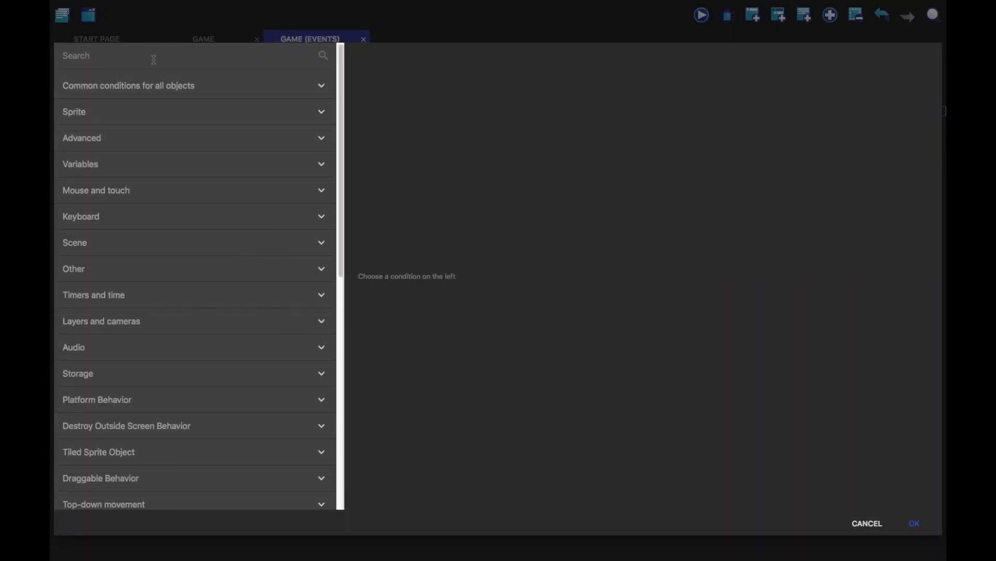
{"action": "type", "text": "moving"}
{"action": "left_click", "coordinate": [130, 131]}
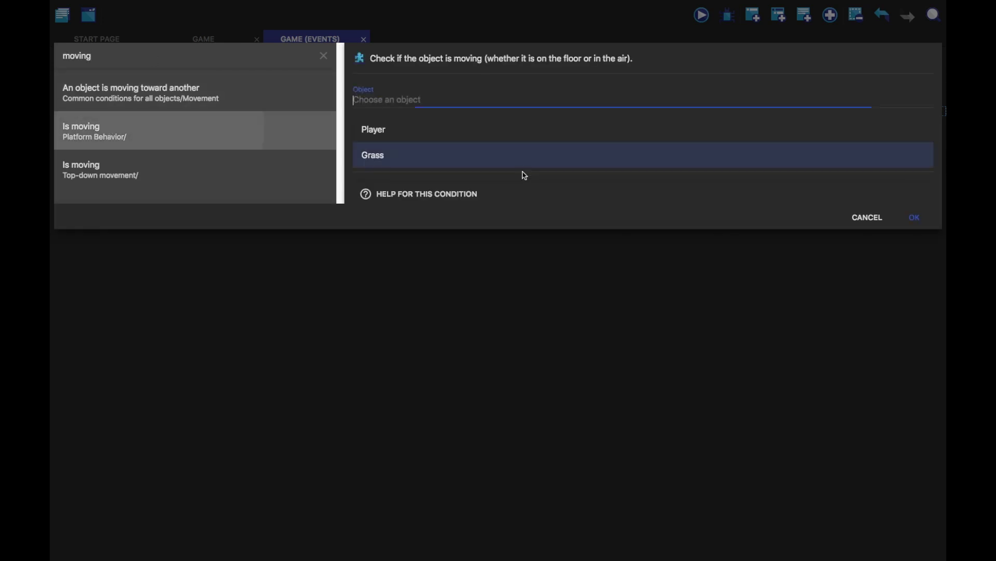
{"action": "left_click", "coordinate": [396, 134]}
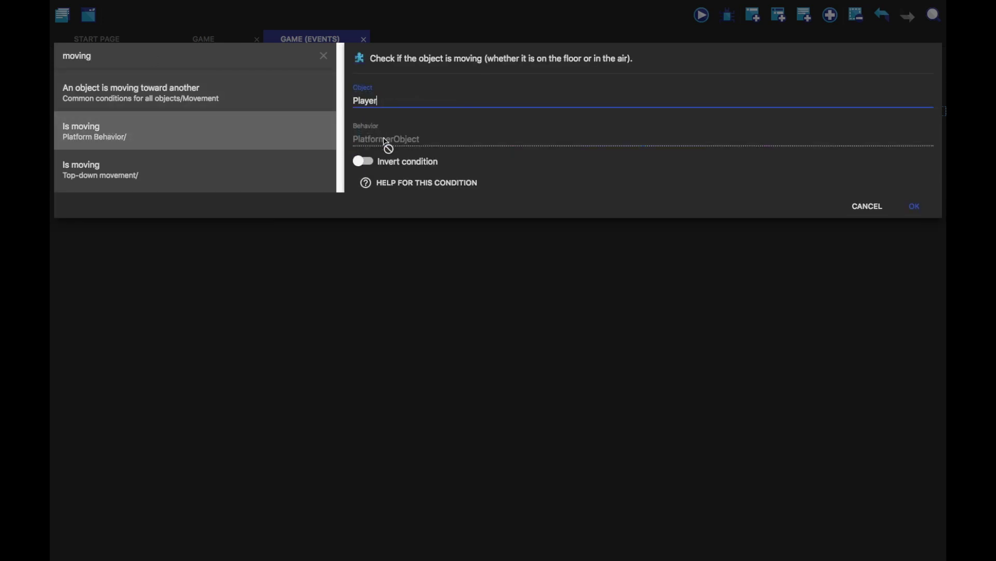
{"action": "left_click", "coordinate": [364, 162]}
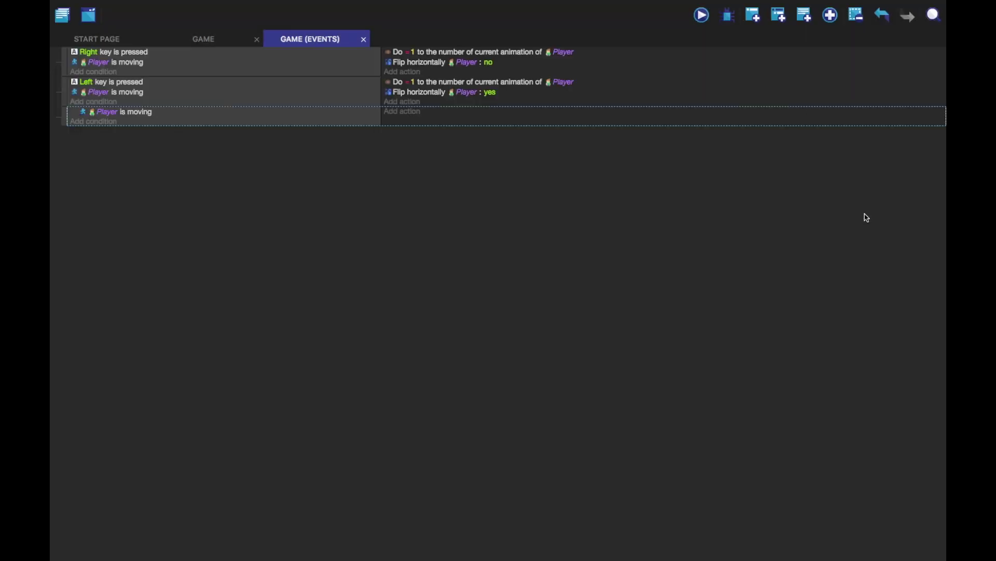
Step: Add a Change the animation action to the inverted Is moving event, setting the Player's animation to 0
{"action": "left_click", "coordinate": [401, 112]}
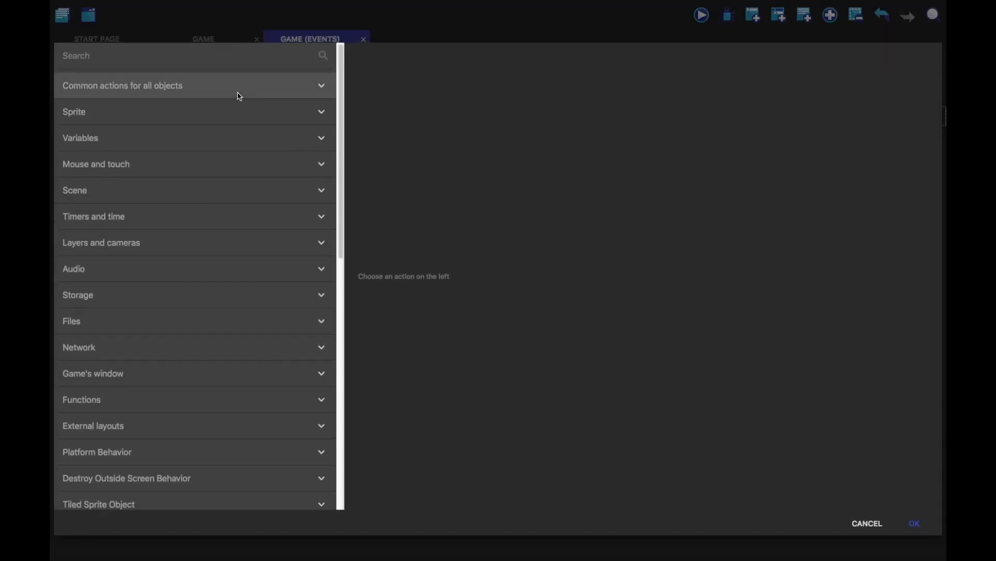
{"action": "type", "text": "animation"}
{"action": "left_click", "coordinate": [208, 91]}
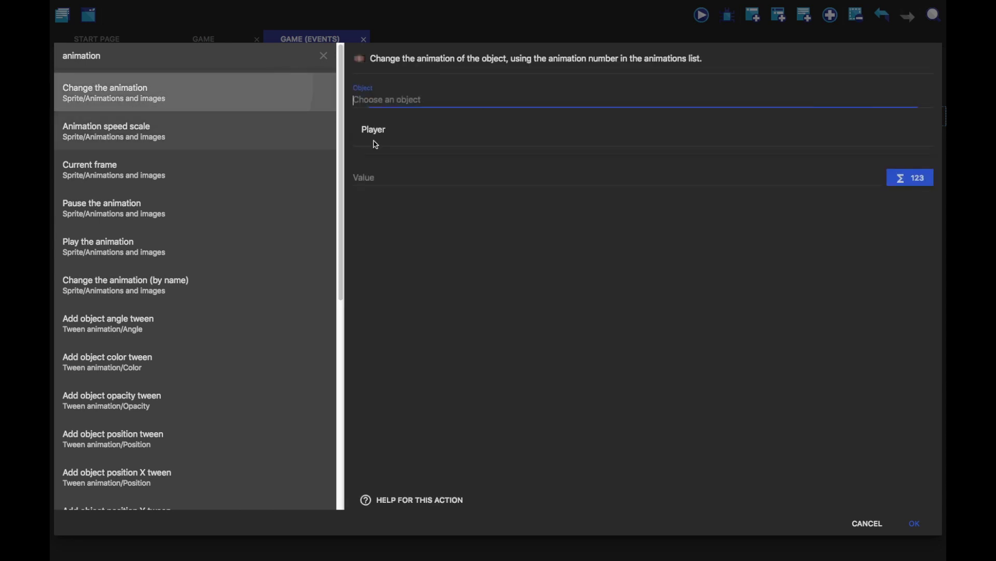
{"action": "left_click", "coordinate": [415, 133]}
{"action": "left_click", "coordinate": [375, 139]}
{"action": "left_click", "coordinate": [375, 134]}
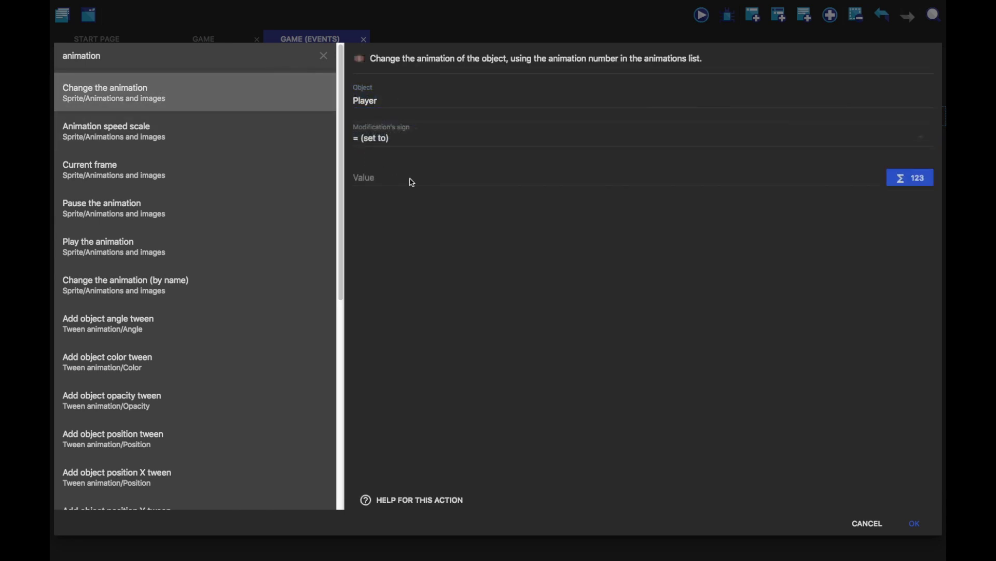
{"action": "left_click", "coordinate": [373, 181]}
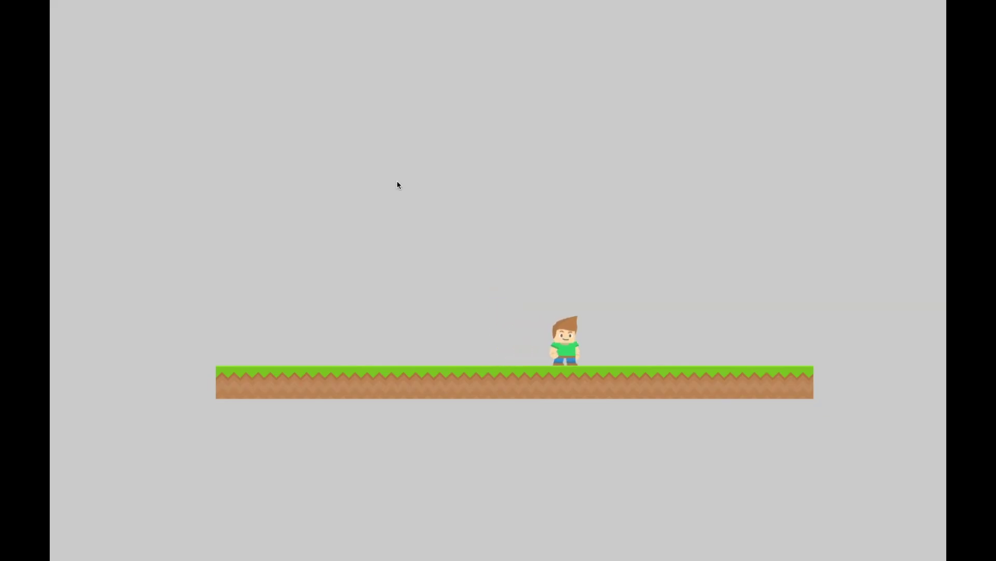
Step: Preview the game, walking the Player left and right and stopping to check the standing animation
{"action": "key", "text": "Left"}
{"action": "key", "text": "Left"}
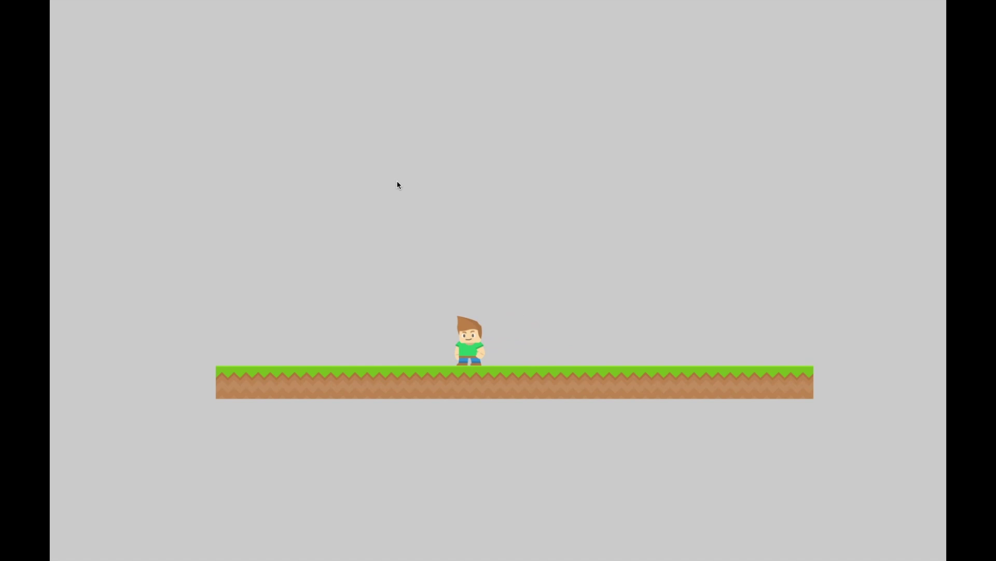
{"action": "key", "text": "Right"}
{"action": "key", "text": "Left"}
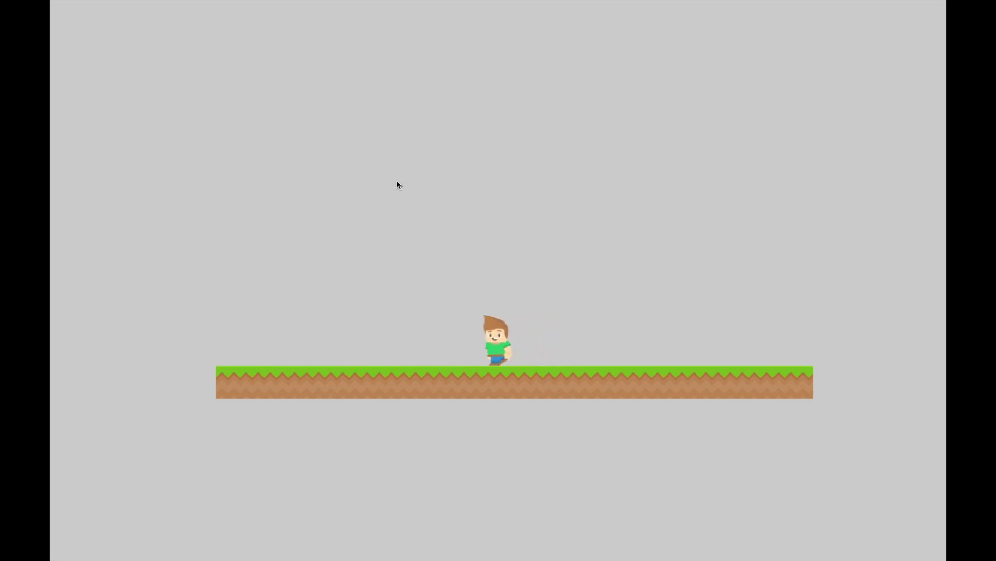
{"action": "mouse_move", "coordinate": [92, 3]}
{"action": "left_click", "coordinate": [58, 15]}
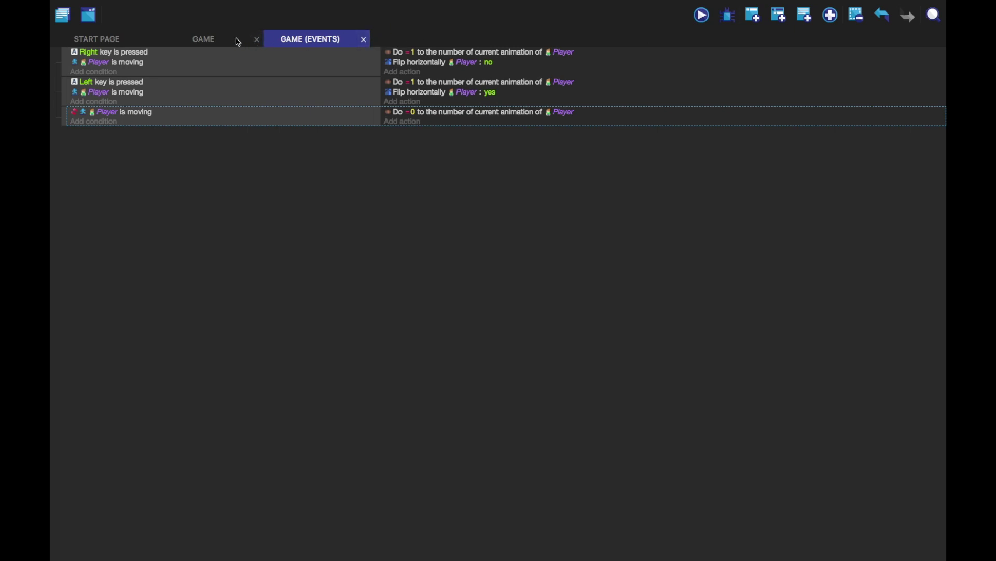
{"action": "left_click", "coordinate": [703, 15]}
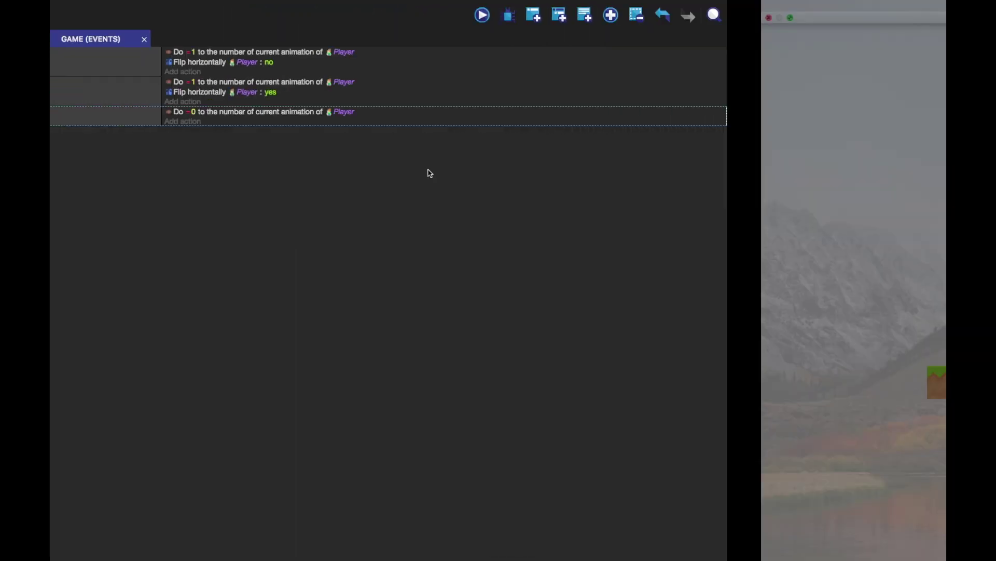
Step: Edit the Player object in the Game scene and add a third animation, Animation #2
{"action": "left_click", "coordinate": [222, 38]}
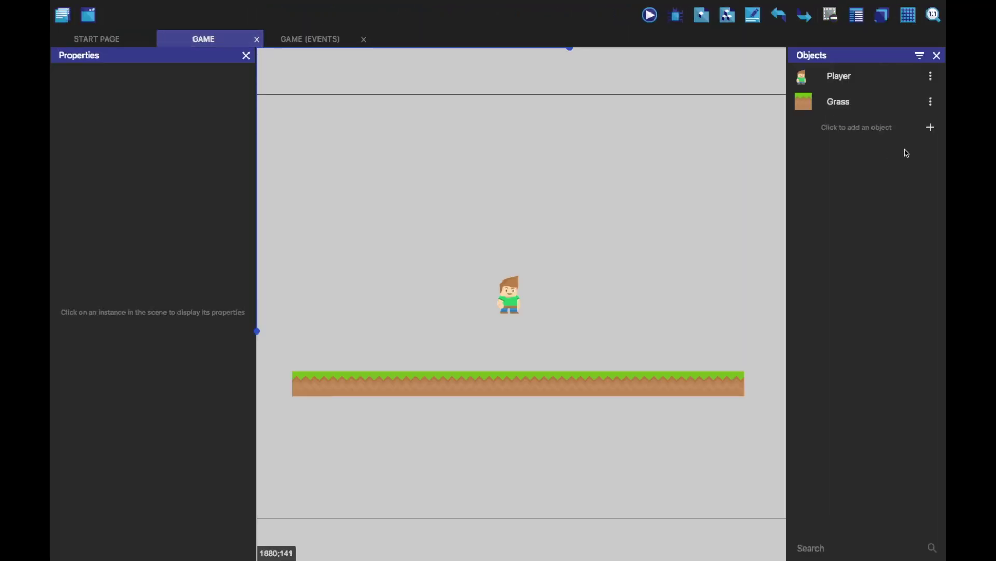
{"action": "left_click", "coordinate": [932, 77]}
{"action": "left_click", "coordinate": [874, 94]}
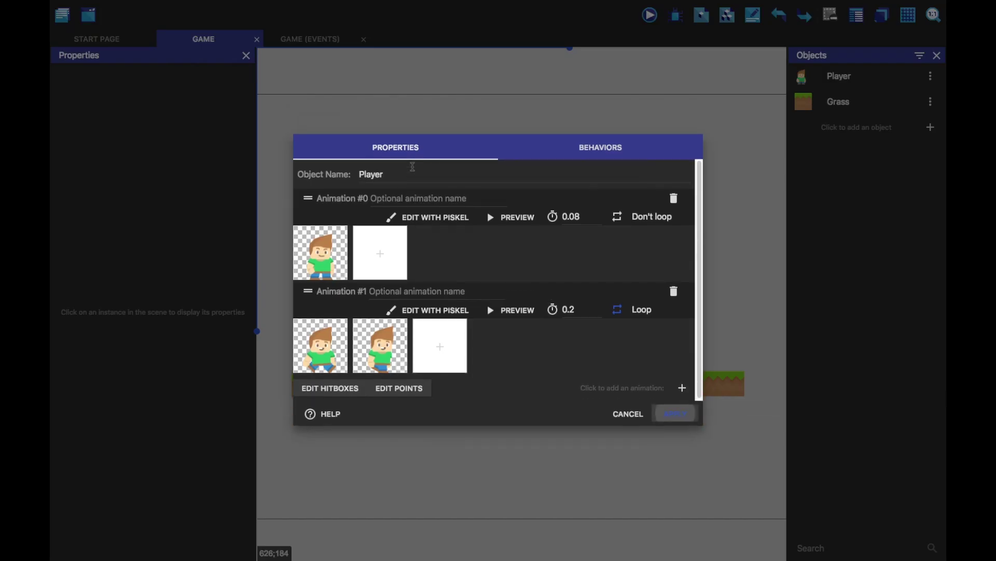
{"action": "left_click", "coordinate": [682, 389]}
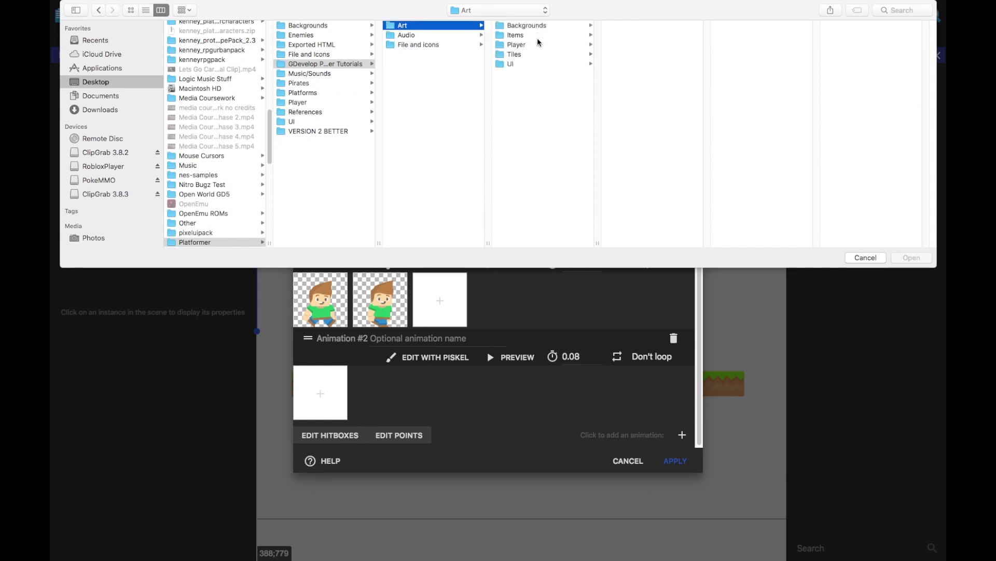
Step: Load player_jump.png from the Art/Player folder as the frame of Animation #2
{"action": "left_click", "coordinate": [525, 47]}
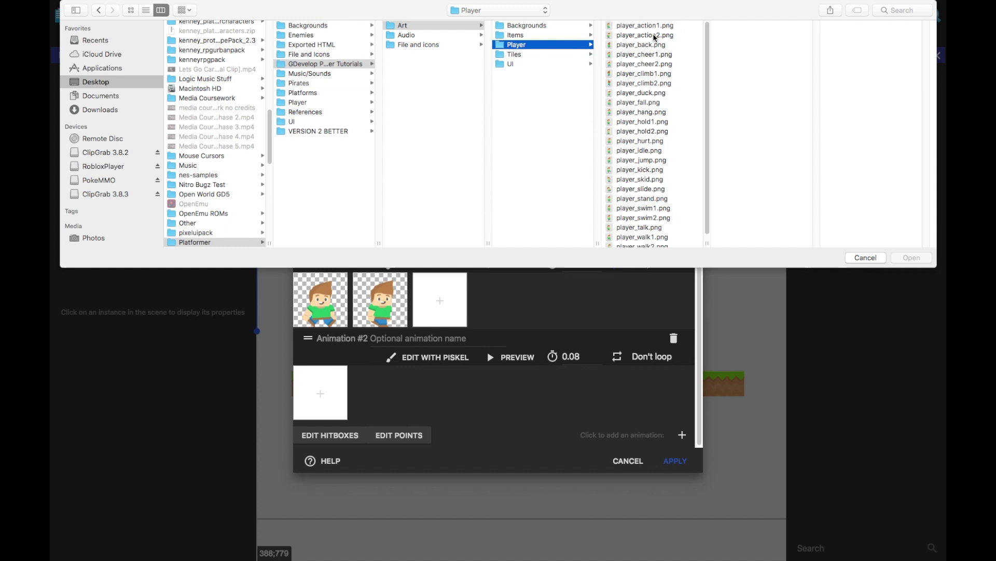
{"action": "left_click", "coordinate": [657, 162]}
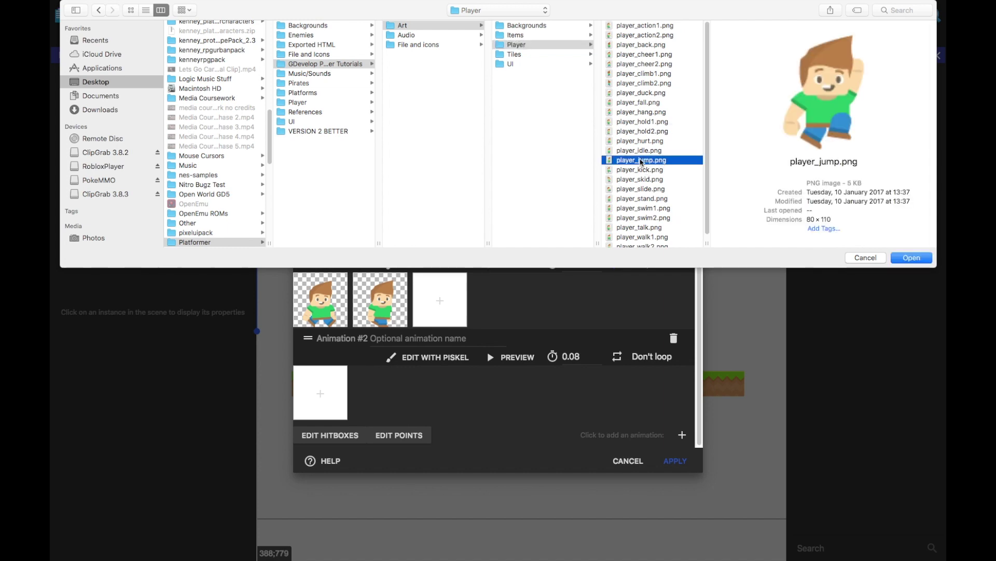
{"action": "scroll", "coordinate": [651, 168], "scroll_direction": "down", "scroll_amount": 1}
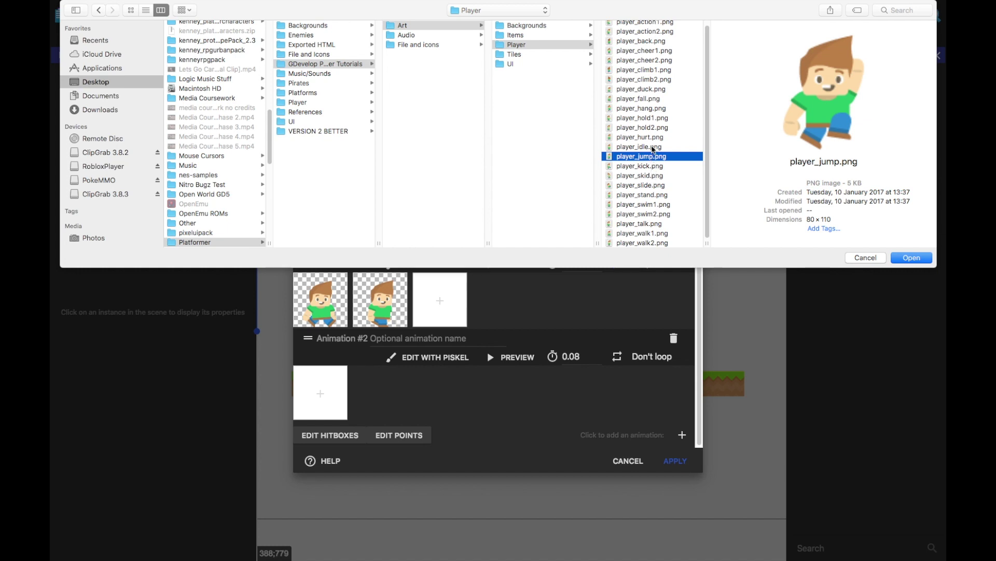
{"action": "left_click", "coordinate": [654, 148]}
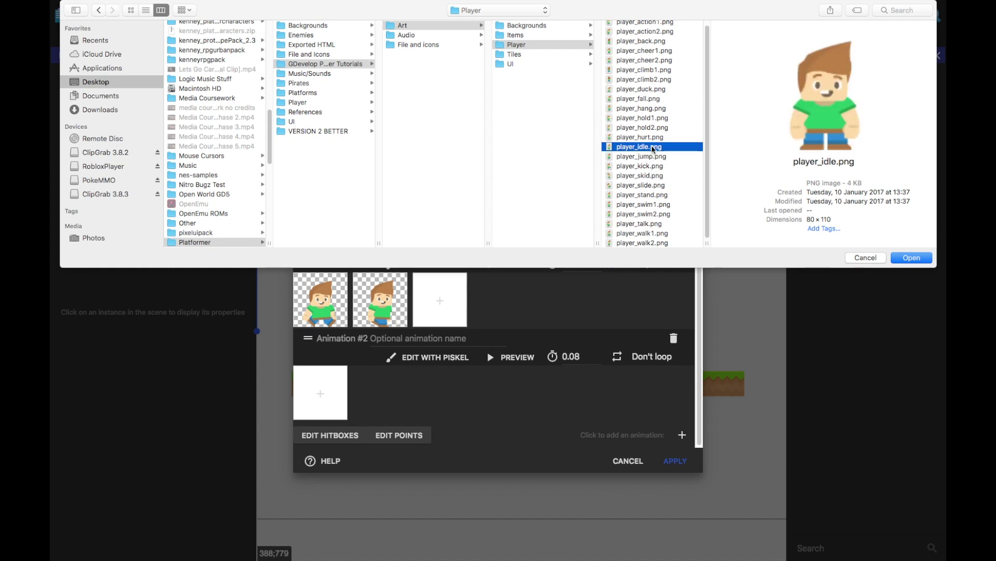
{"action": "left_click", "coordinate": [653, 195]}
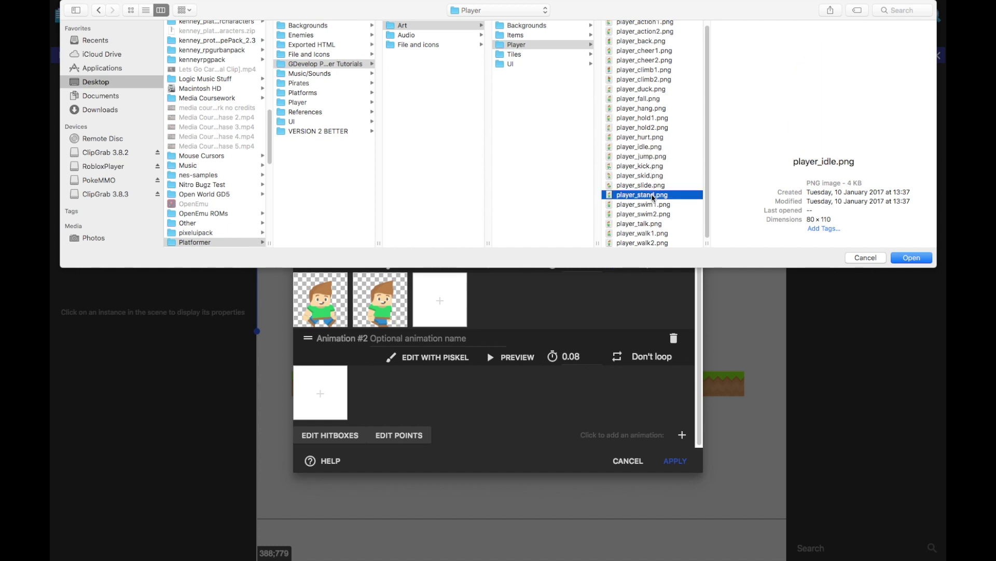
{"action": "left_click", "coordinate": [649, 150]}
{"action": "left_click", "coordinate": [663, 156]}
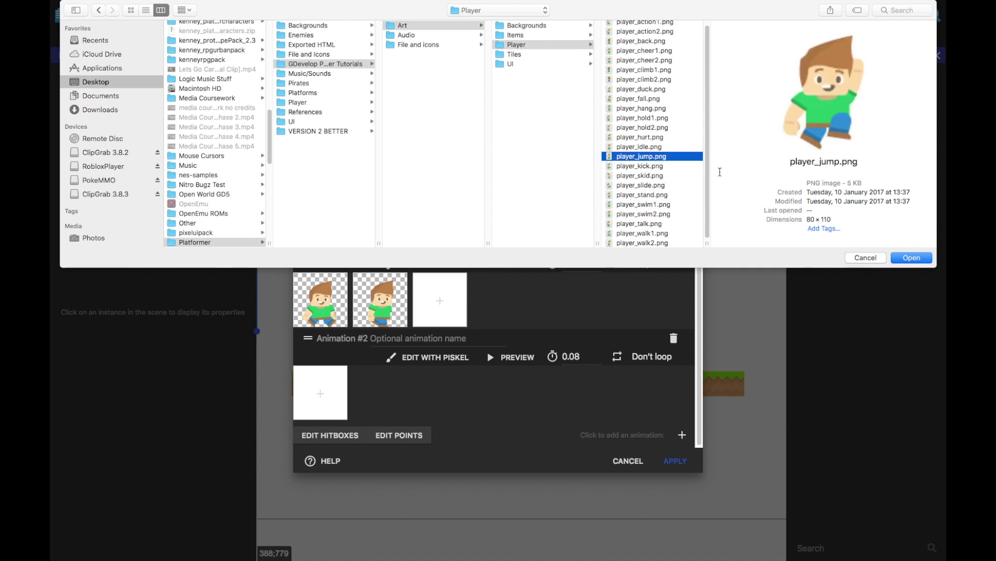
{"action": "left_click", "coordinate": [912, 258]}
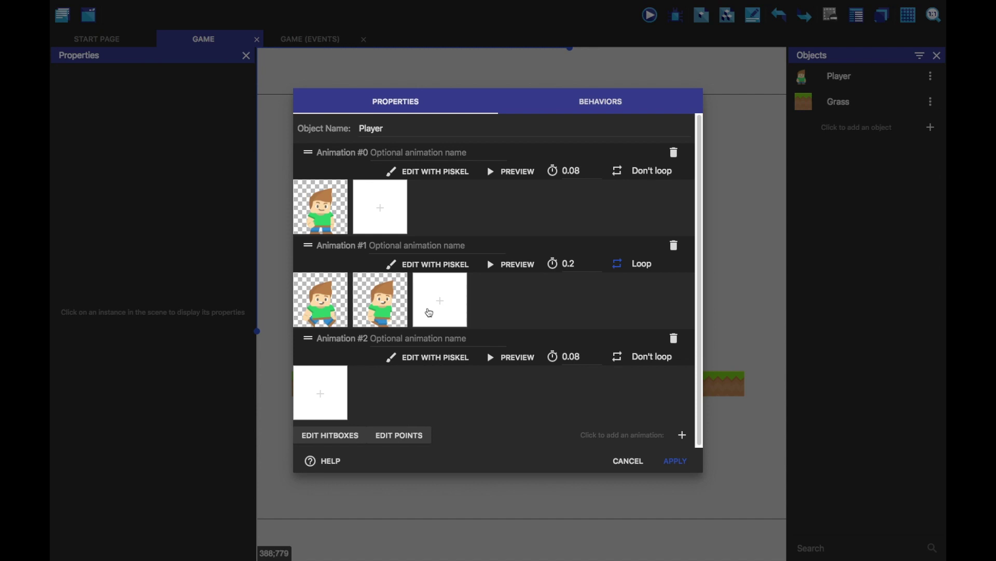
{"action": "left_click", "coordinate": [579, 73]}
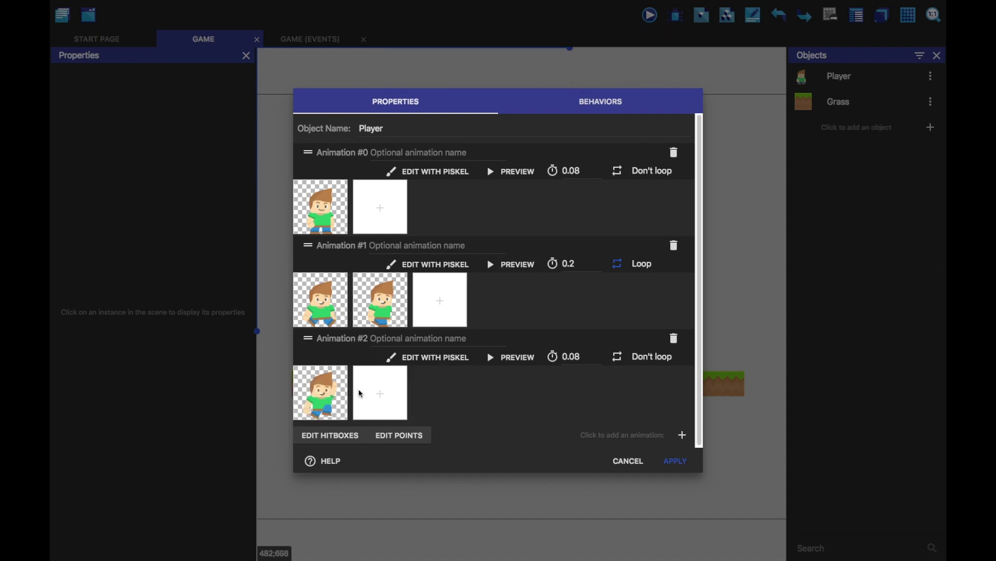
Step: Play back Animation #2 to check it and apply the changes to the Player object
{"action": "left_click", "coordinate": [519, 357]}
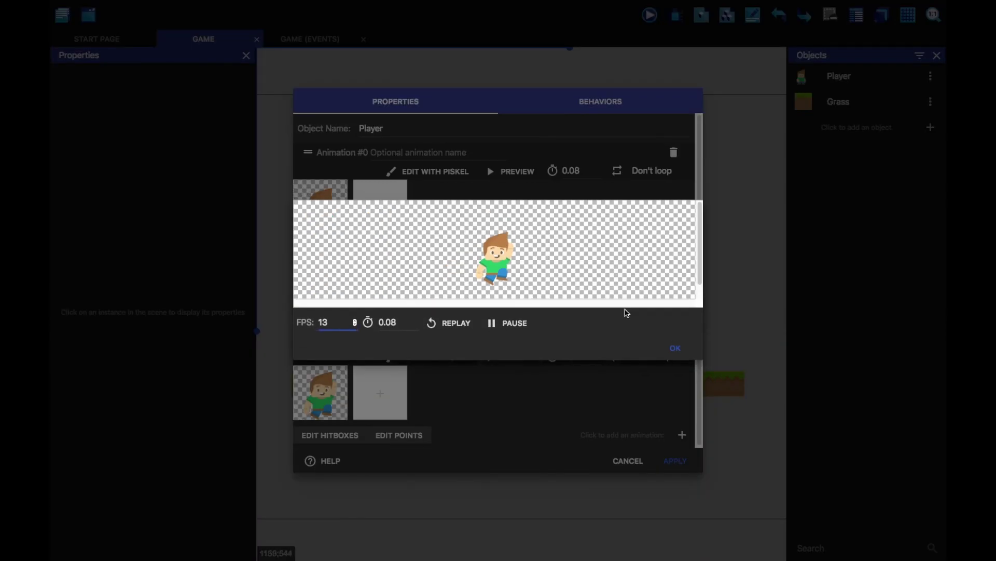
{"action": "left_click", "coordinate": [675, 347]}
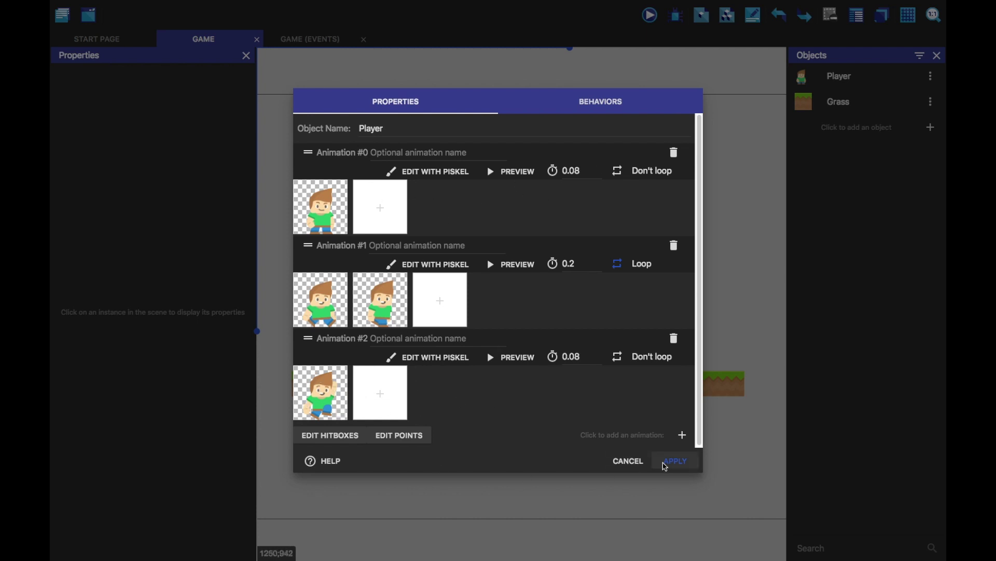
{"action": "left_click", "coordinate": [675, 462]}
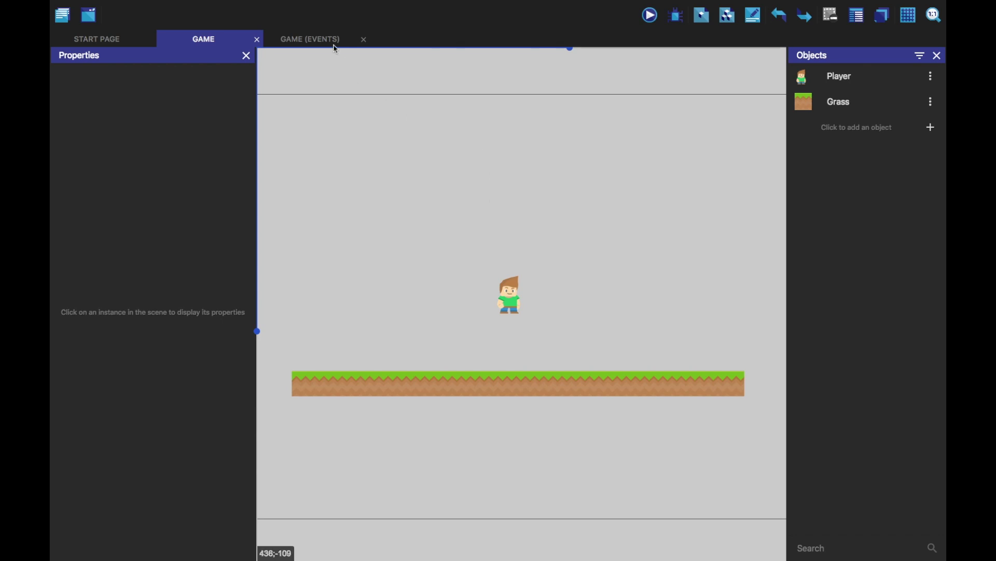
Step: Add a new event at the end of the Game scene events with the Platform Behavior condition Is jumping for the Player
{"action": "left_click", "coordinate": [314, 40]}
{"action": "left_click", "coordinate": [761, 14]}
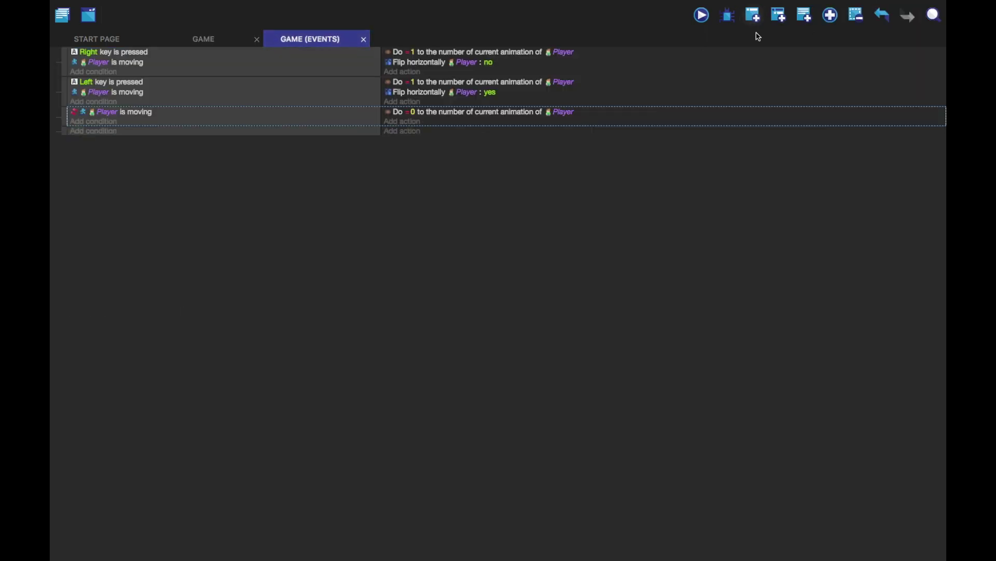
{"action": "left_click", "coordinate": [84, 132]}
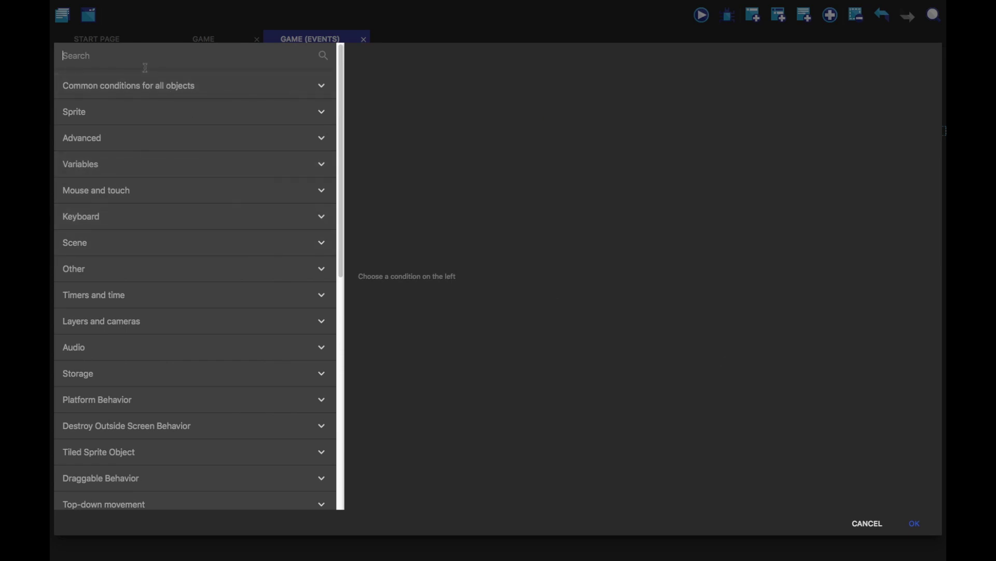
{"action": "type", "text": "jump"}
{"action": "left_click", "coordinate": [178, 83]}
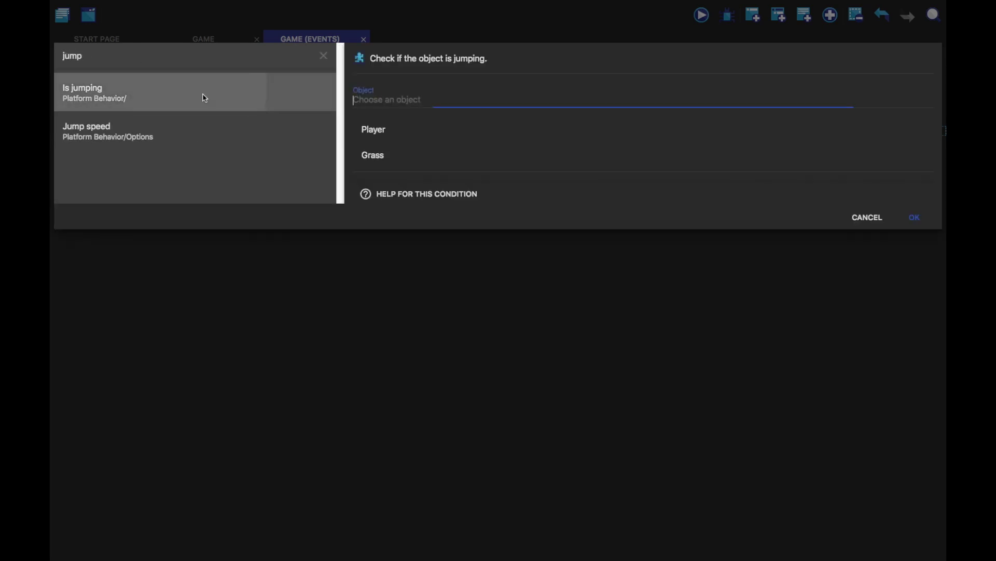
{"action": "left_click", "coordinate": [405, 133]}
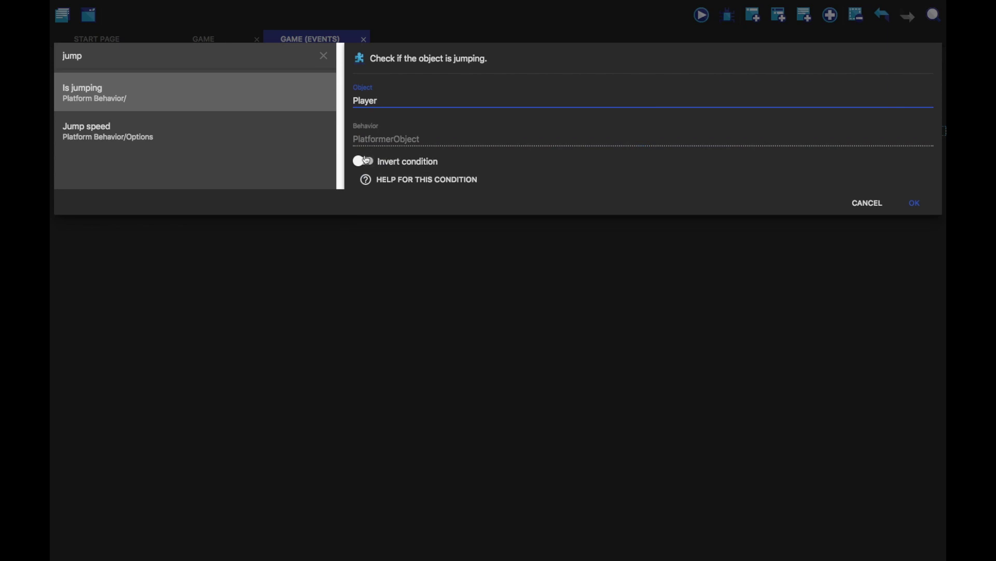
{"action": "left_click", "coordinate": [929, 205]}
Step: Add a Change the animation action to the Is jumping event, setting the Player's animation to 2
{"action": "left_click", "coordinate": [410, 138]}
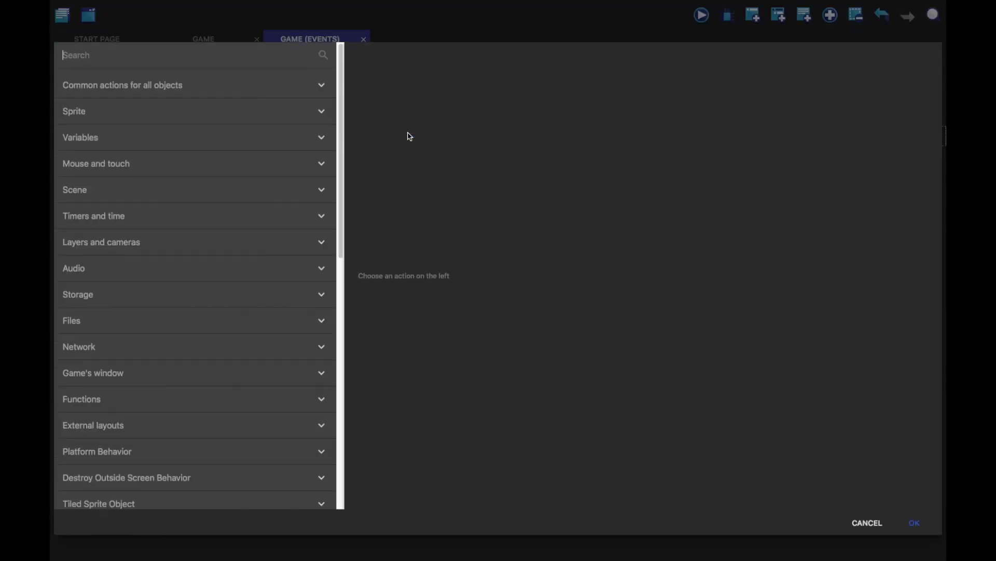
{"action": "type", "text": "aniamtion"}
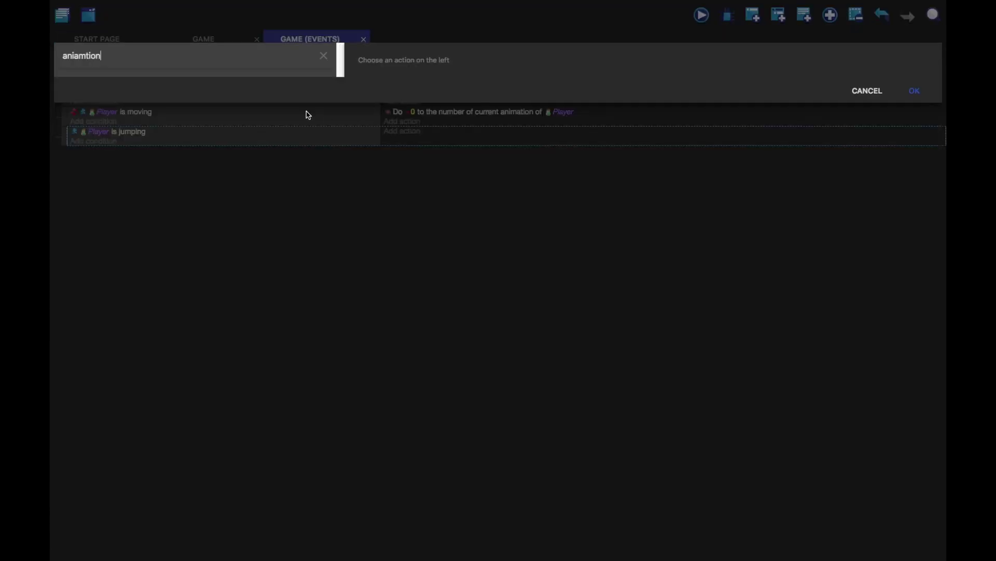
{"action": "key", "text": "BackSpace"}
{"action": "key", "text": "BackSpace"}
{"action": "key", "text": "BackSpace"}
{"action": "key", "text": "BackSpace"}
{"action": "key", "text": "BackSpace"}
{"action": "key", "text": "BackSpace"}
{"action": "type", "text": "n"}
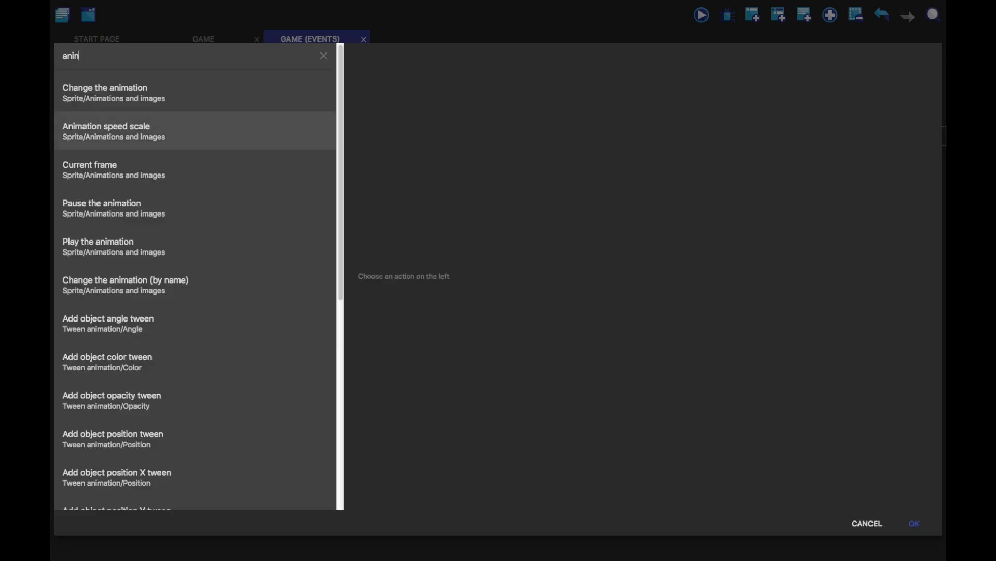
{"action": "left_click", "coordinate": [182, 100]}
{"action": "left_click", "coordinate": [405, 128]}
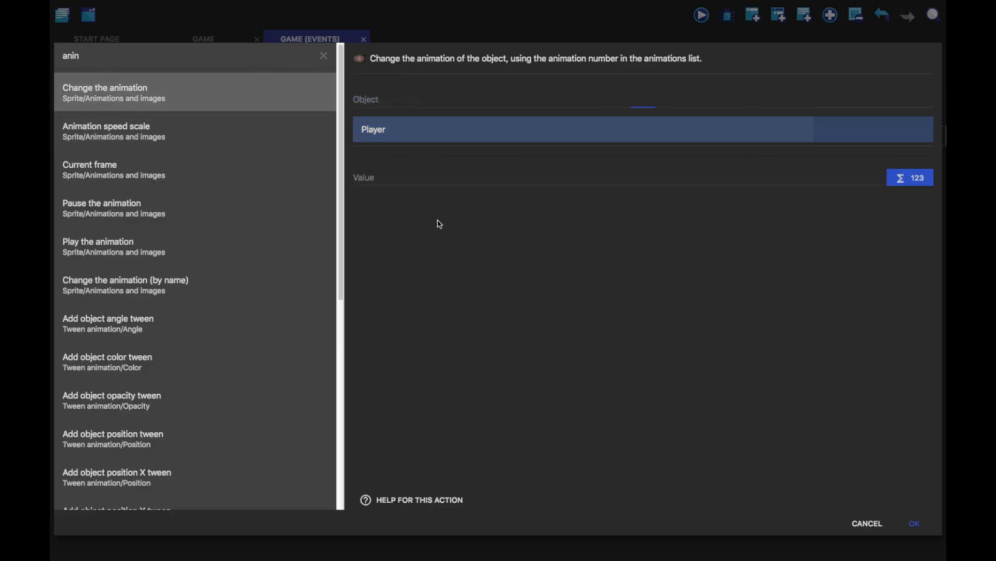
{"action": "left_click", "coordinate": [396, 141]}
{"action": "left_click", "coordinate": [394, 138]}
{"action": "left_click", "coordinate": [376, 179]}
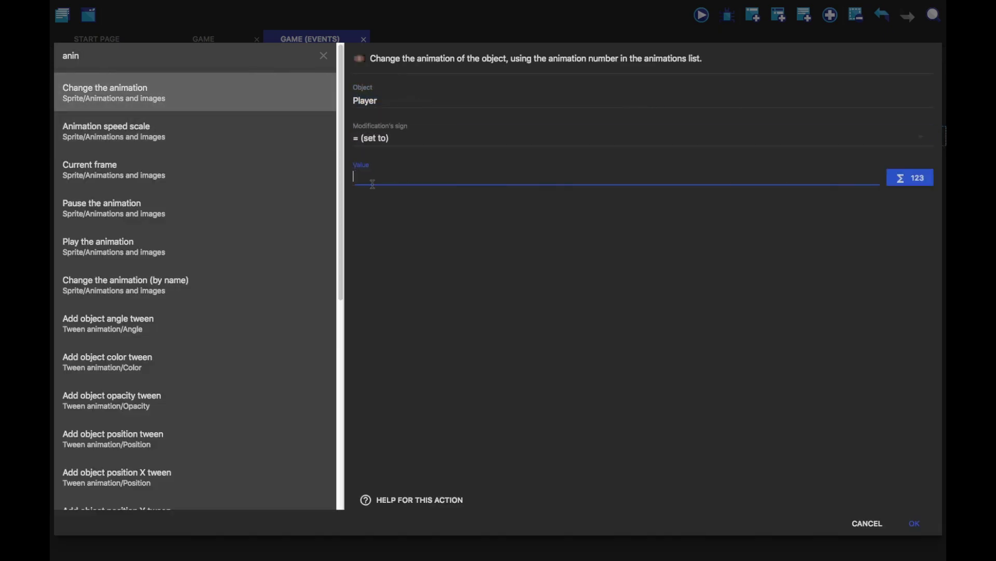
{"action": "left_click", "coordinate": [915, 522]}
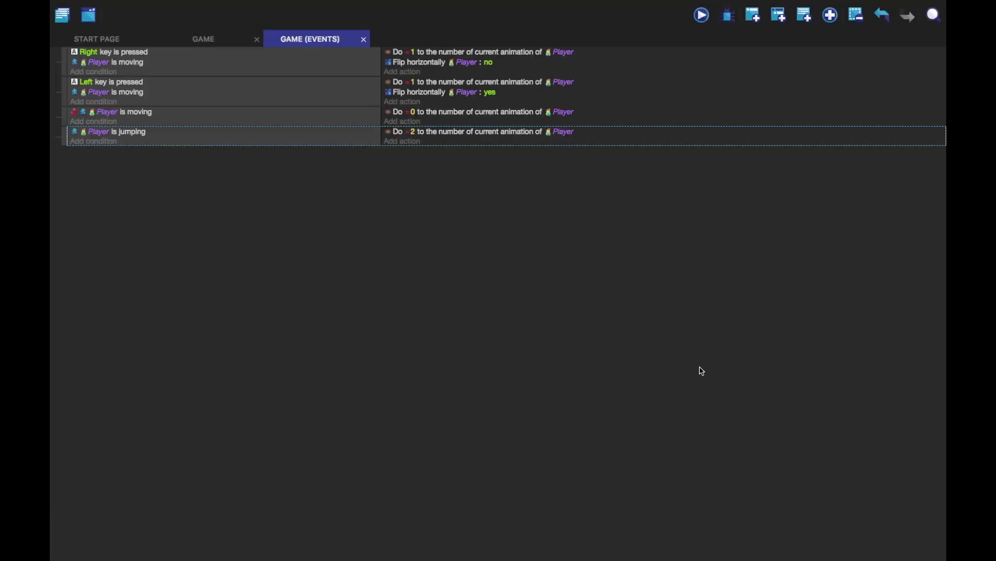
Step: Review the animation numbers in the Player object's properties, close them, and return to the Game scene events
{"action": "left_click", "coordinate": [224, 45]}
{"action": "left_click", "coordinate": [931, 76]}
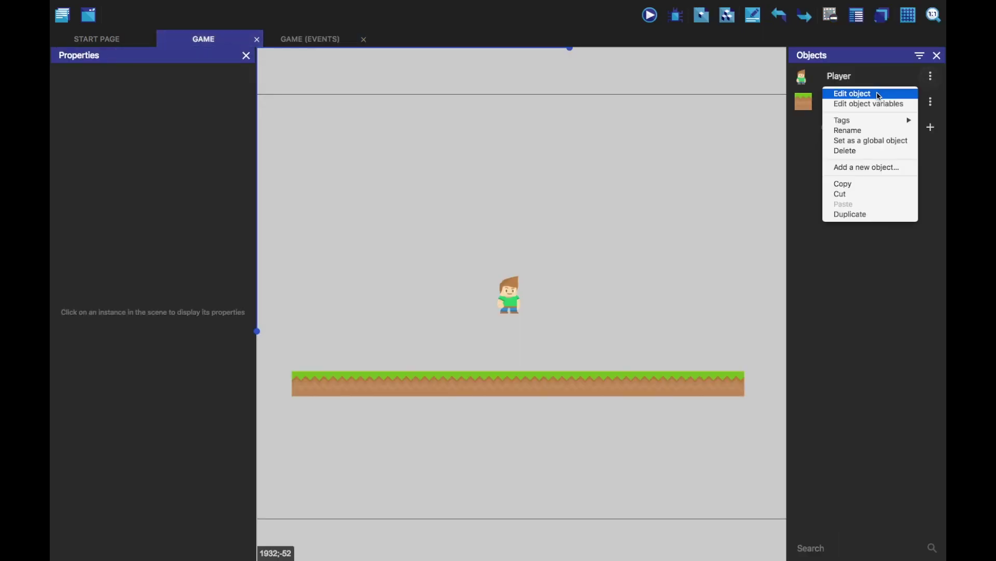
{"action": "left_click", "coordinate": [452, 259]}
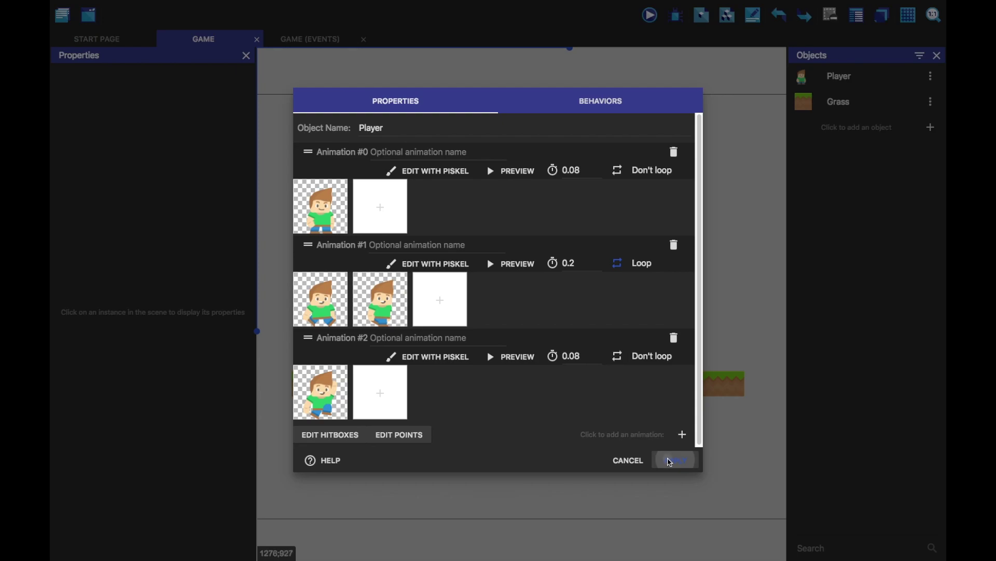
{"action": "left_click", "coordinate": [673, 459]}
{"action": "left_click", "coordinate": [317, 39]}
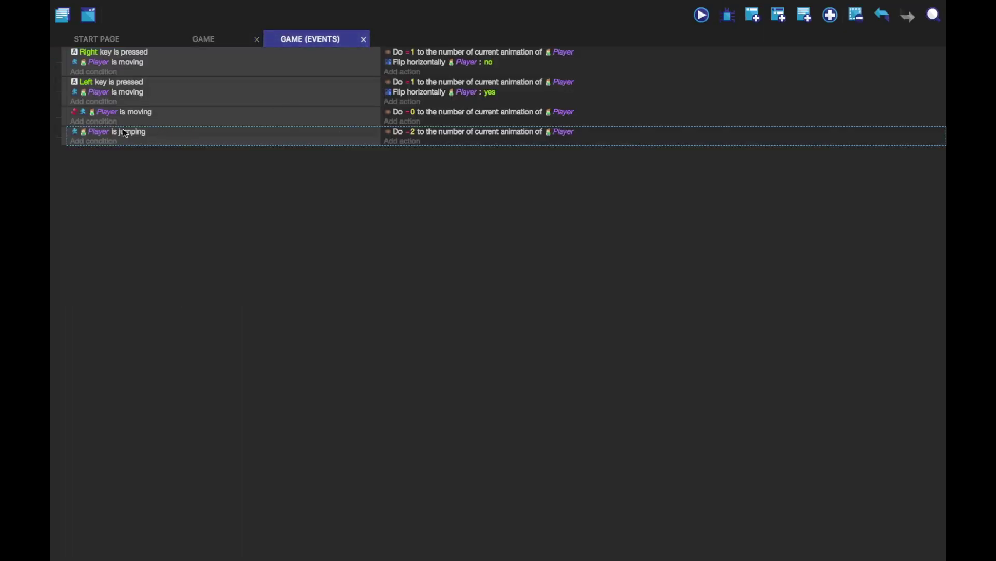
{"action": "left_click", "coordinate": [234, 41]}
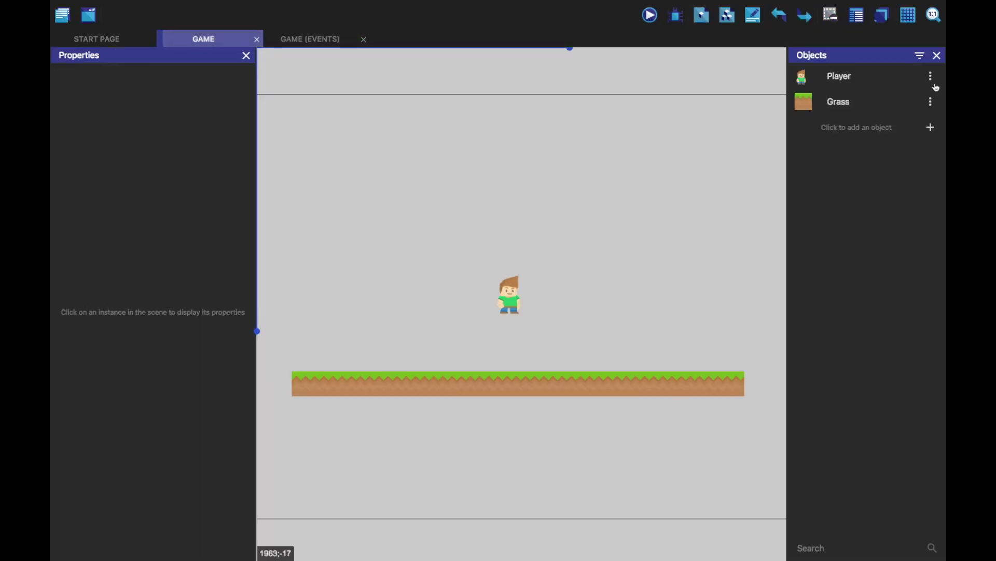
{"action": "mouse_move", "coordinate": [154, 14]}
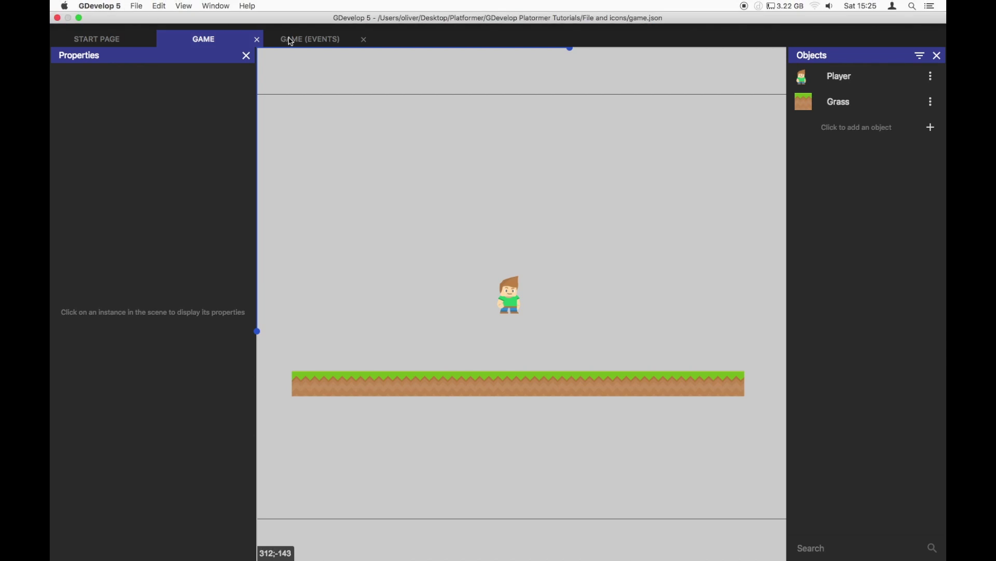
{"action": "left_click", "coordinate": [313, 42]}
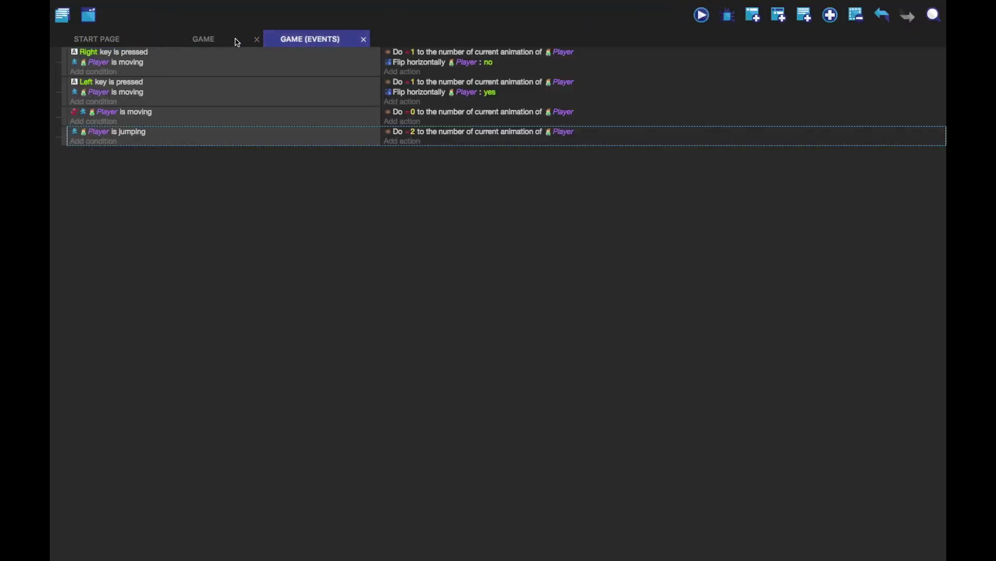
{"action": "left_click", "coordinate": [236, 39]}
{"action": "scroll", "coordinate": [493, 56], "scroll_direction": "right", "scroll_amount": 15}
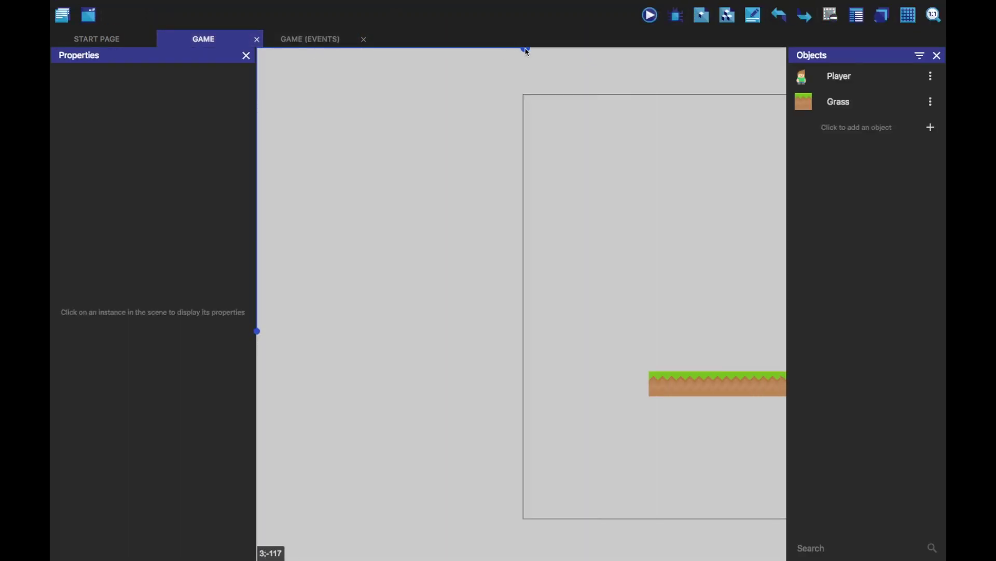
{"action": "left_click", "coordinate": [326, 41]}
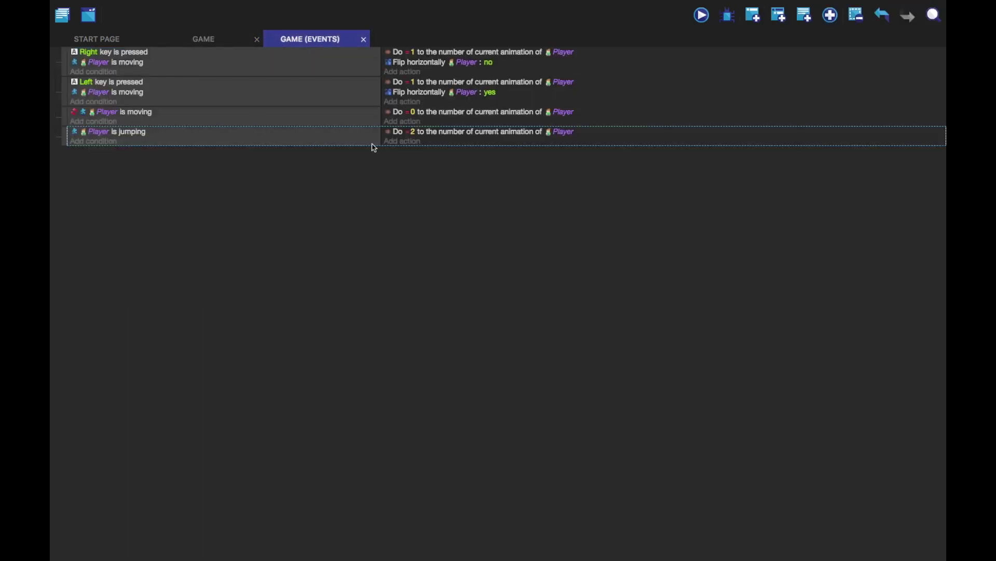
Step: Browse the available conditions for a new event, including Platform Behavior and its Options, and discard the empty event
{"action": "left_click", "coordinate": [751, 17]}
{"action": "left_click", "coordinate": [98, 151]}
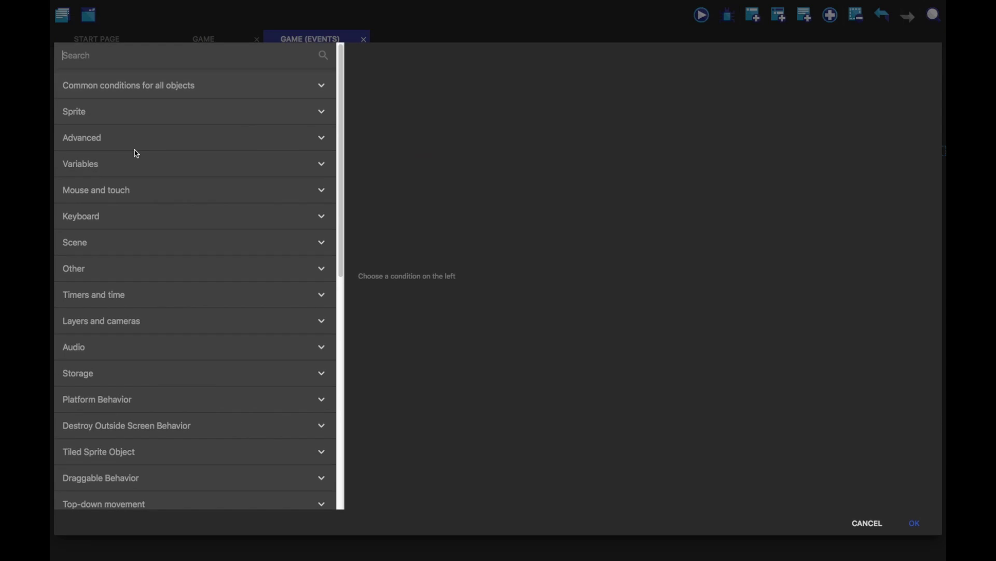
{"action": "scroll", "coordinate": [169, 302], "scroll_direction": "down", "scroll_amount": 2}
{"action": "scroll", "coordinate": [168, 302], "scroll_direction": "down", "scroll_amount": 5}
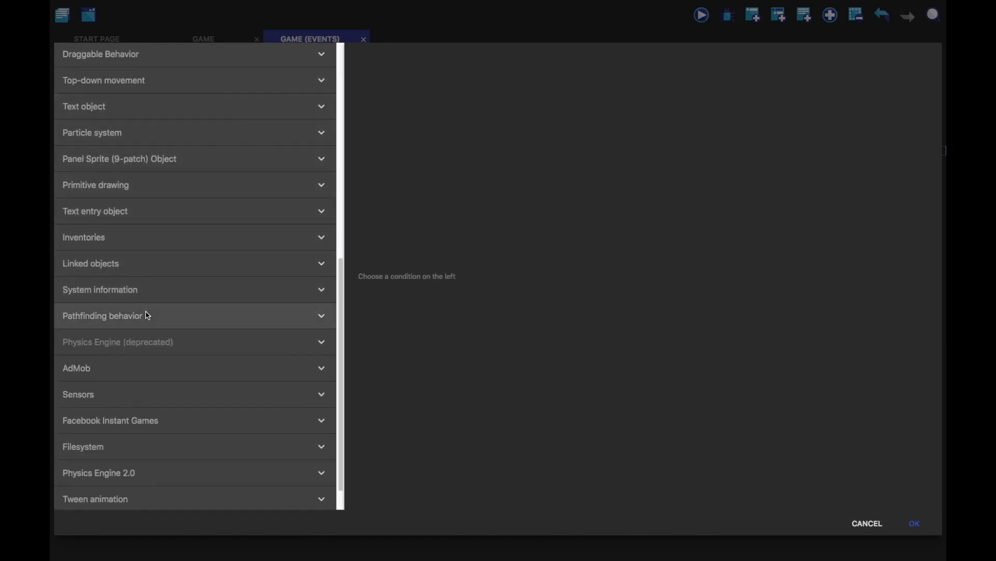
{"action": "scroll", "coordinate": [162, 365], "scroll_direction": "down", "scroll_amount": 1}
{"action": "scroll", "coordinate": [171, 270], "scroll_direction": "up", "scroll_amount": 1}
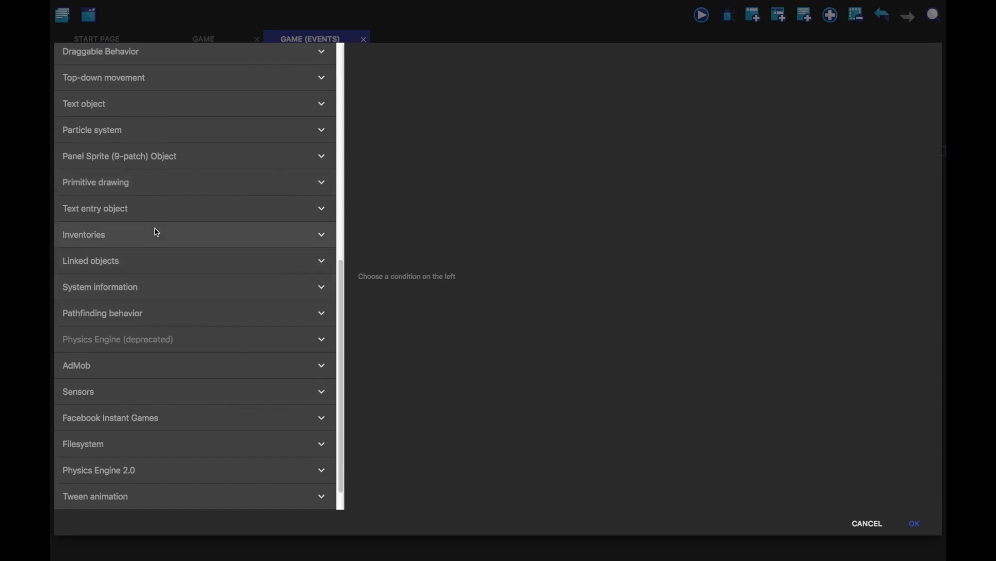
{"action": "scroll", "coordinate": [156, 208], "scroll_direction": "up", "scroll_amount": 3}
{"action": "scroll", "coordinate": [135, 78], "scroll_direction": "up", "scroll_amount": 1}
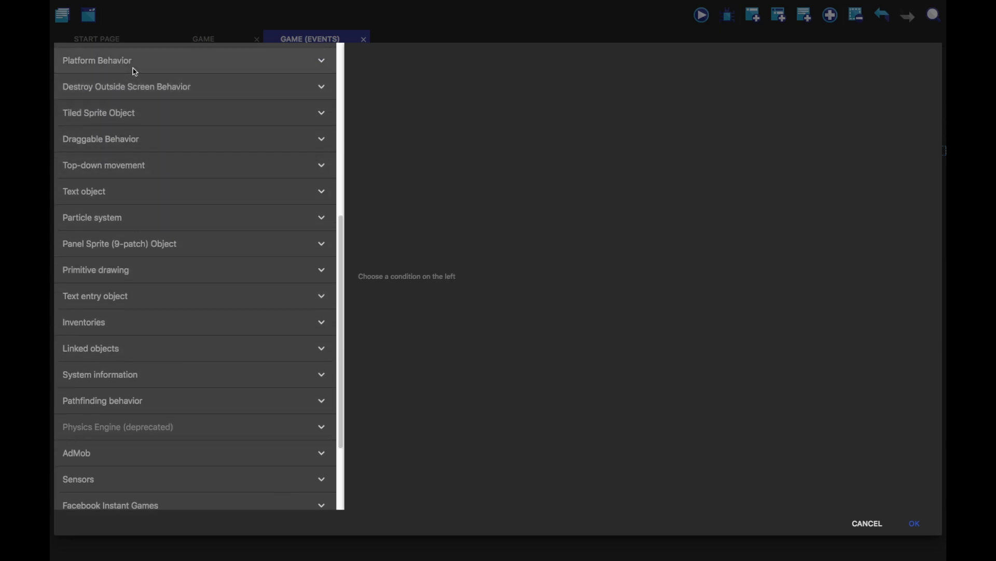
{"action": "left_click", "coordinate": [133, 67]}
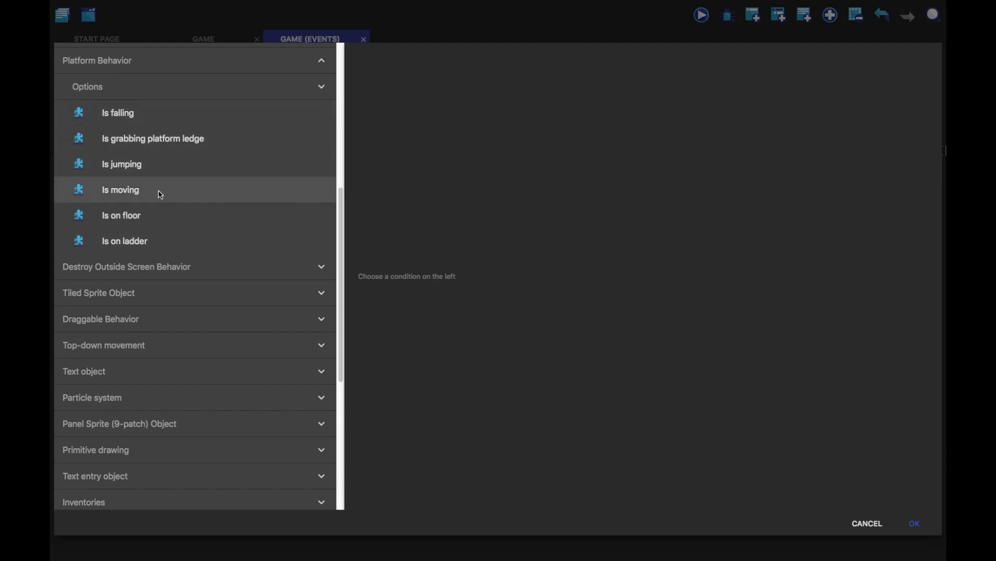
{"action": "left_click", "coordinate": [197, 88]}
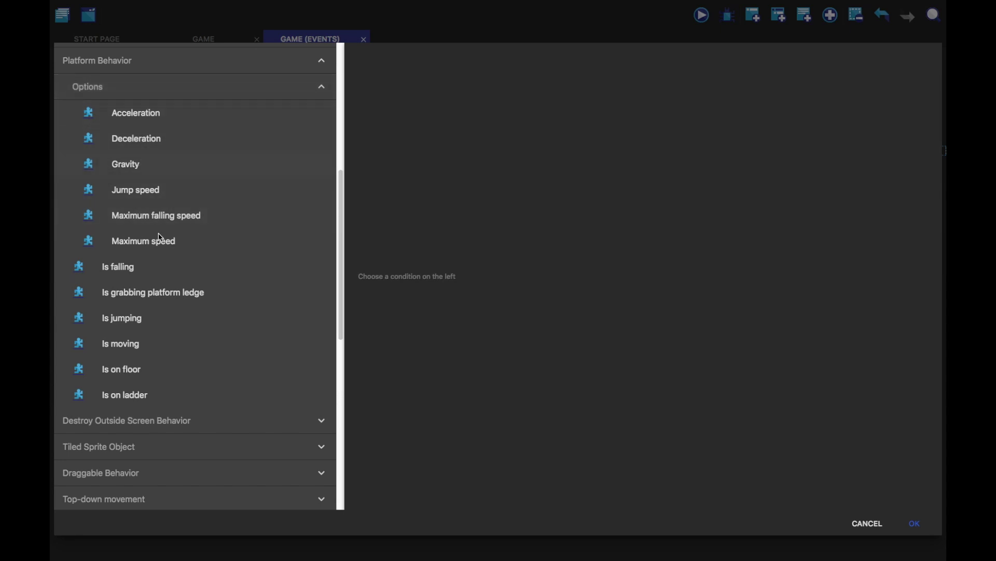
{"action": "left_click", "coordinate": [133, 86]}
{"action": "left_click", "coordinate": [131, 69]}
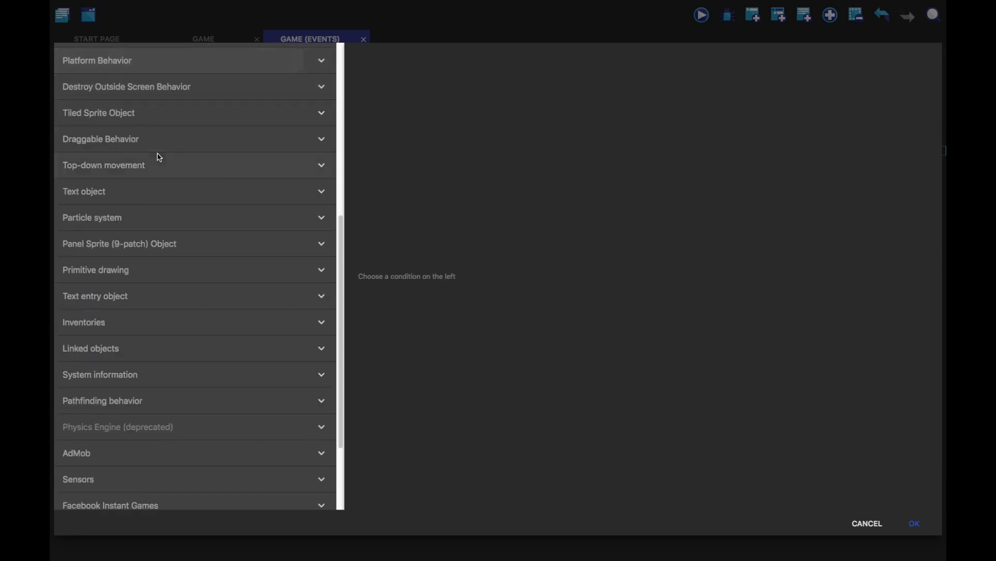
{"action": "left_click", "coordinate": [867, 523]}
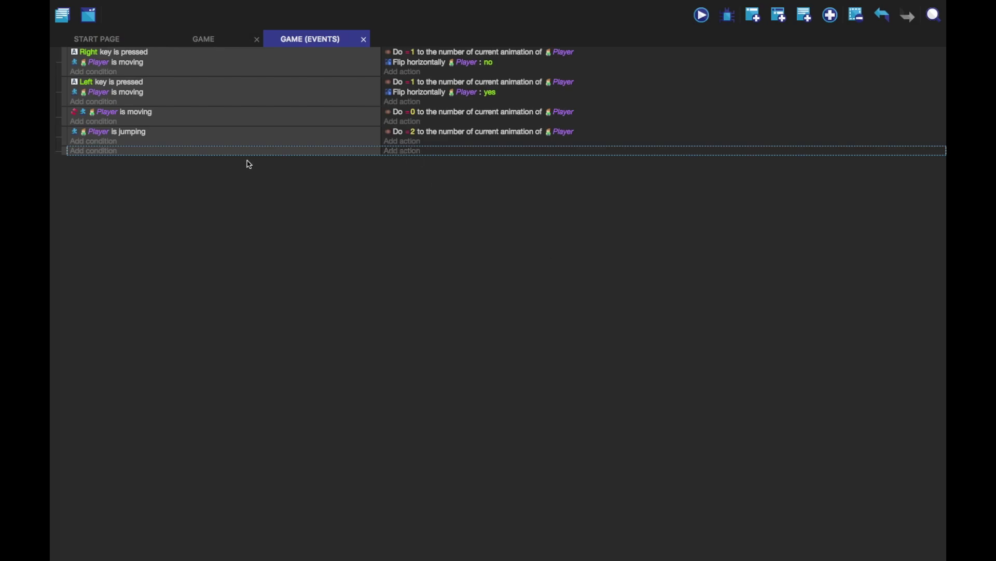
{"action": "left_click", "coordinate": [201, 144]}
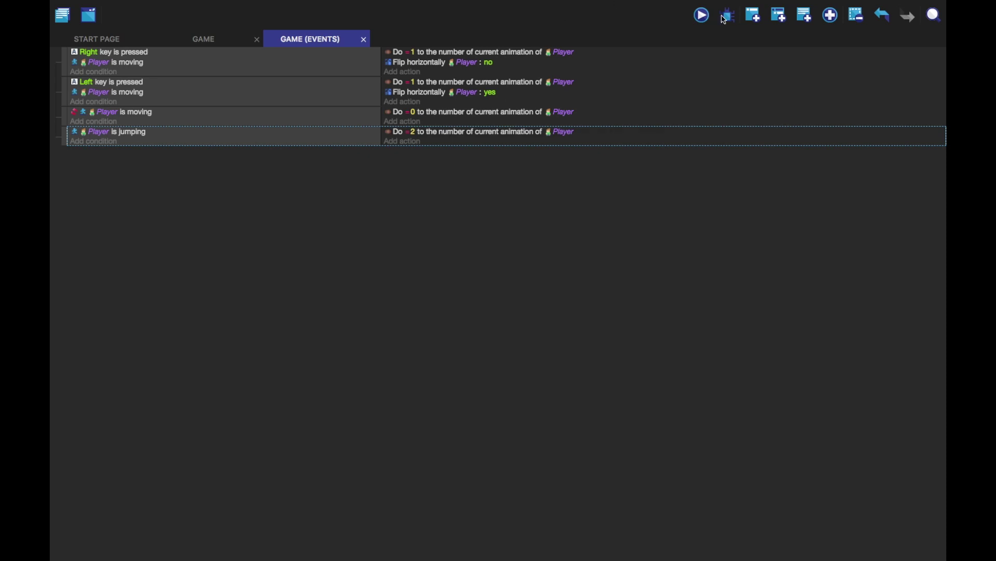
Step: Preview the game and test the Player's animations by walking left, walking right and jumping
{"action": "left_click", "coordinate": [702, 18]}
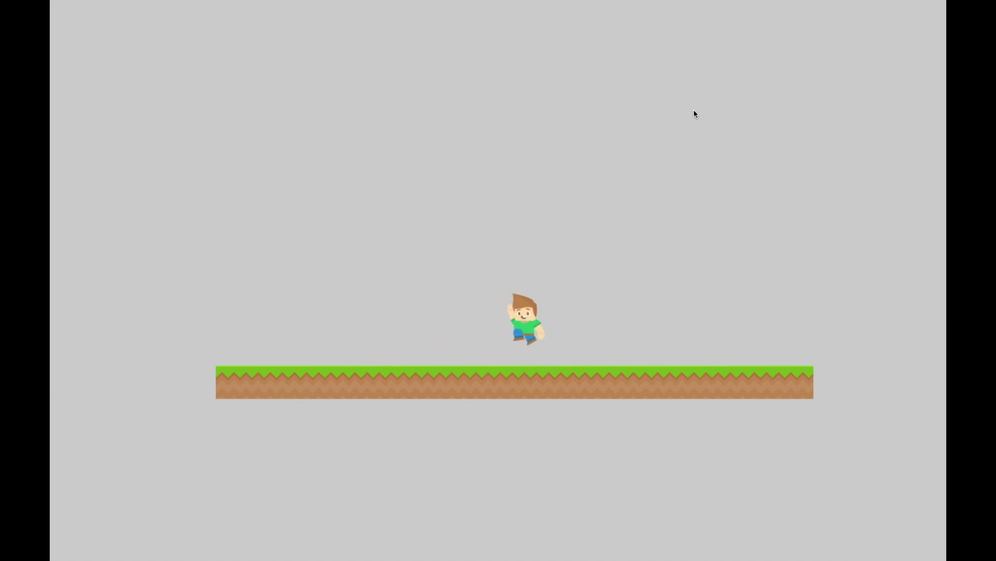
{"action": "key", "text": "Left"}
{"action": "key", "text": "Right"}
{"action": "key", "text": "space"}
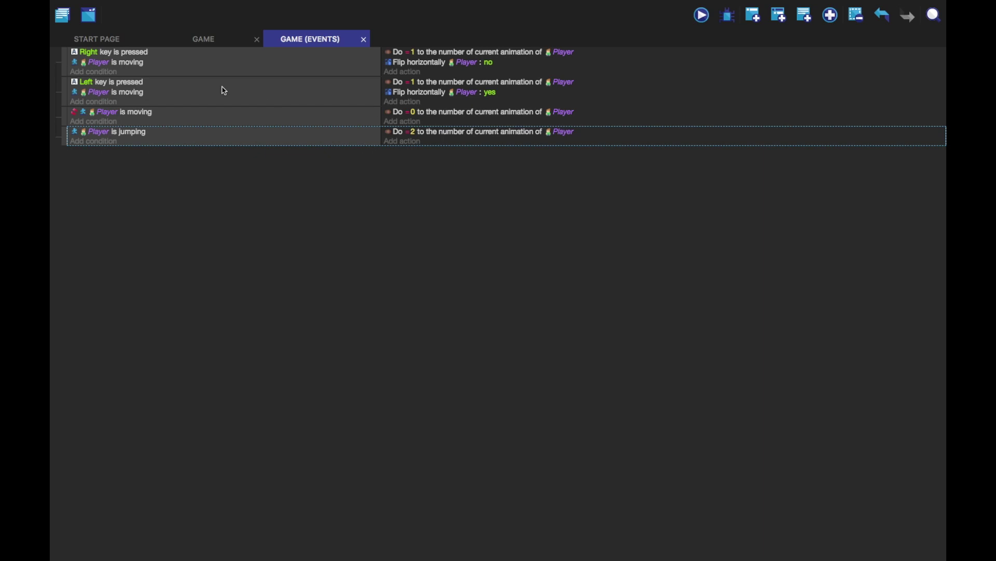
Step: Place a single Grass block in the Game scene above the long platform, to the right of the Player
{"action": "left_click", "coordinate": [226, 41]}
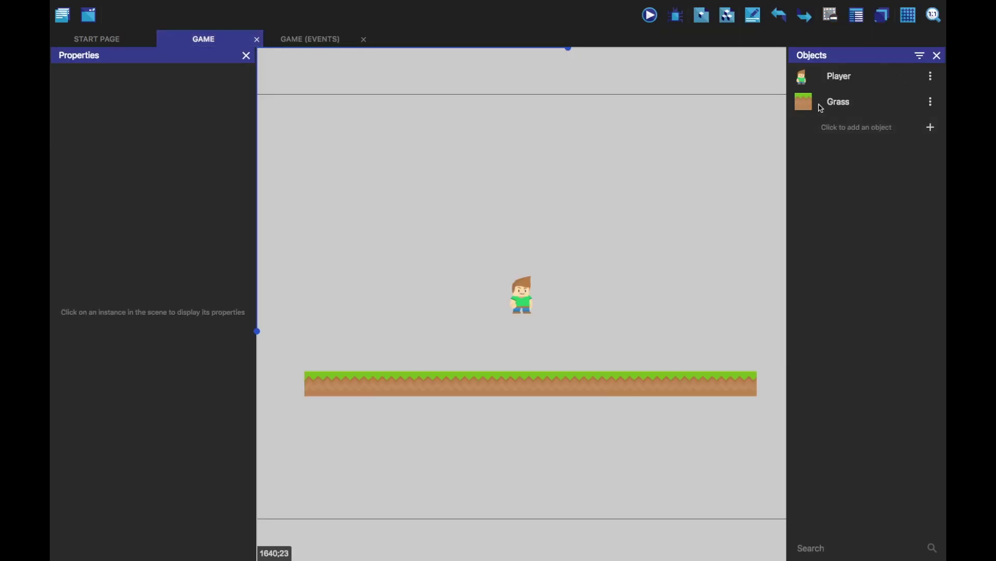
{"action": "left_click_drag", "start_coordinate": [823, 103], "coordinate": [621, 347]}
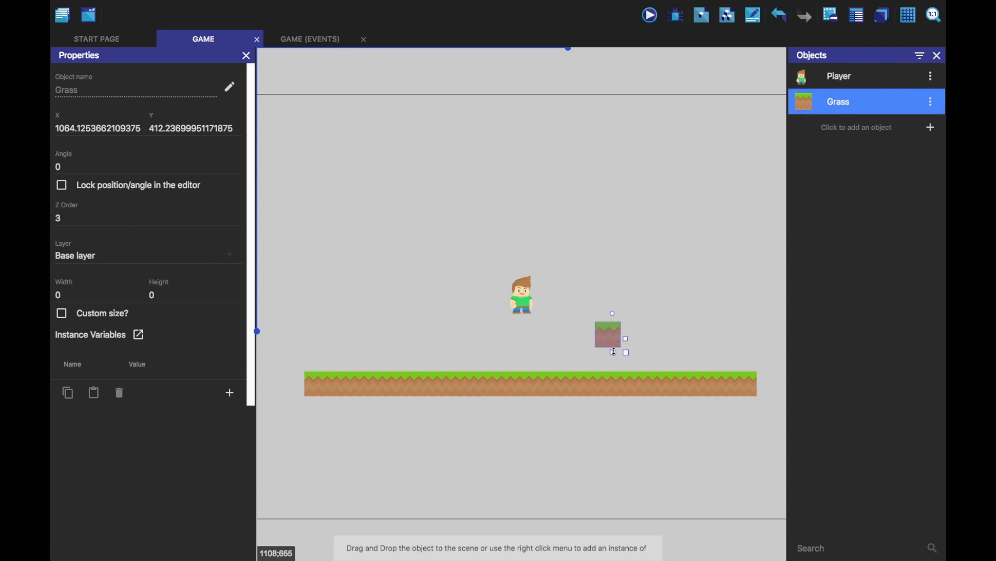
{"action": "left_click", "coordinate": [695, 95]}
Step: Preview the game, test walking and jumping around the added Grass block, and close the preview
{"action": "left_click", "coordinate": [651, 15]}
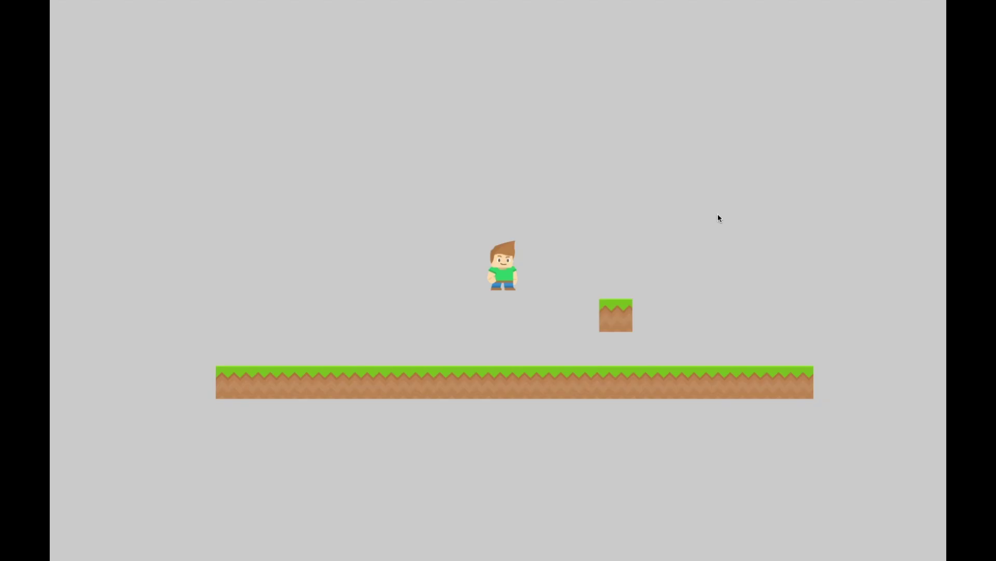
{"action": "key", "text": "Right"}
{"action": "key", "text": "space"}
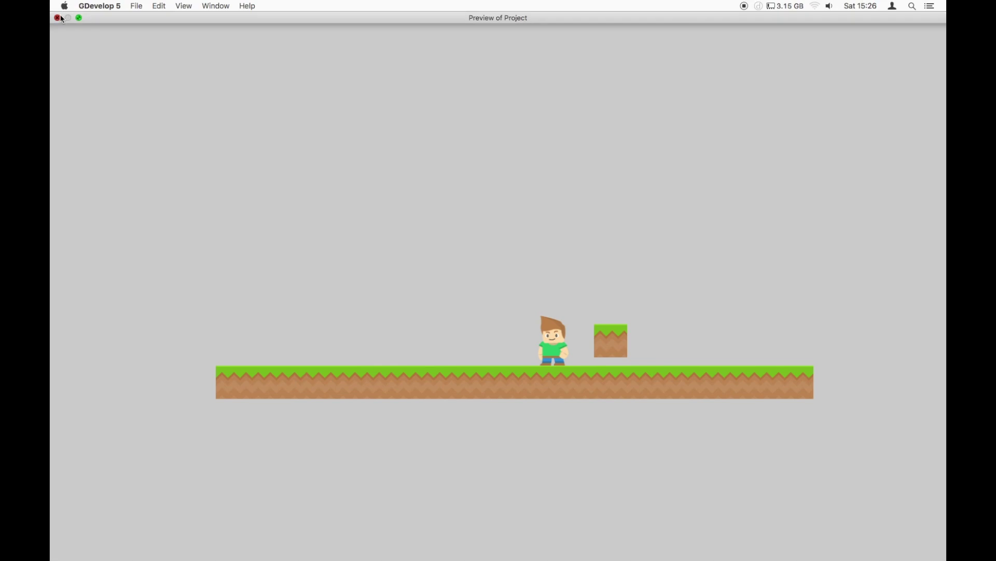
{"action": "left_click", "coordinate": [58, 18]}
Step: Open the Player object for editing from the Game scene and add a fourth, empty animation
{"action": "left_click", "coordinate": [306, 38]}
{"action": "left_click", "coordinate": [226, 41]}
{"action": "left_click", "coordinate": [931, 76]}
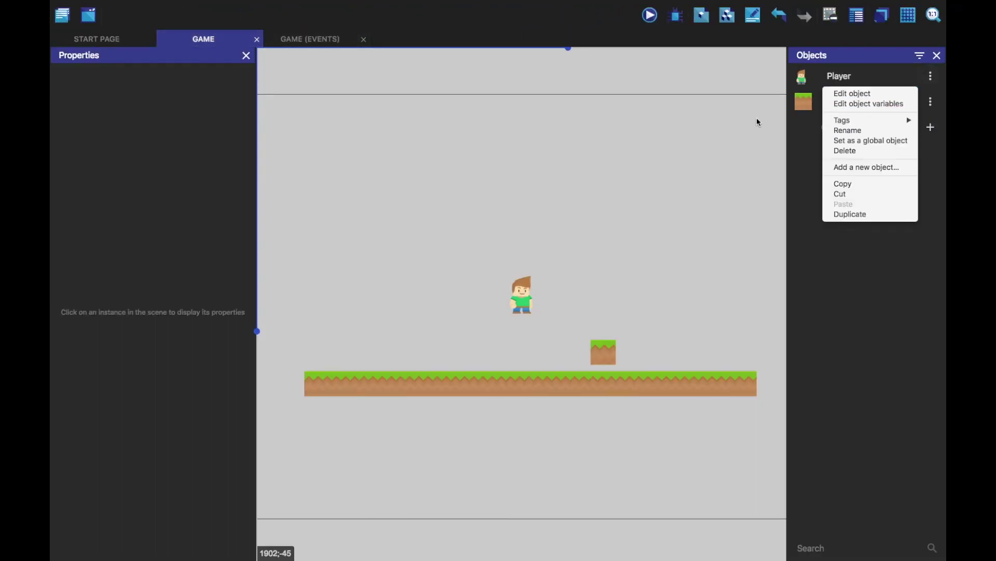
{"action": "left_click", "coordinate": [852, 94]}
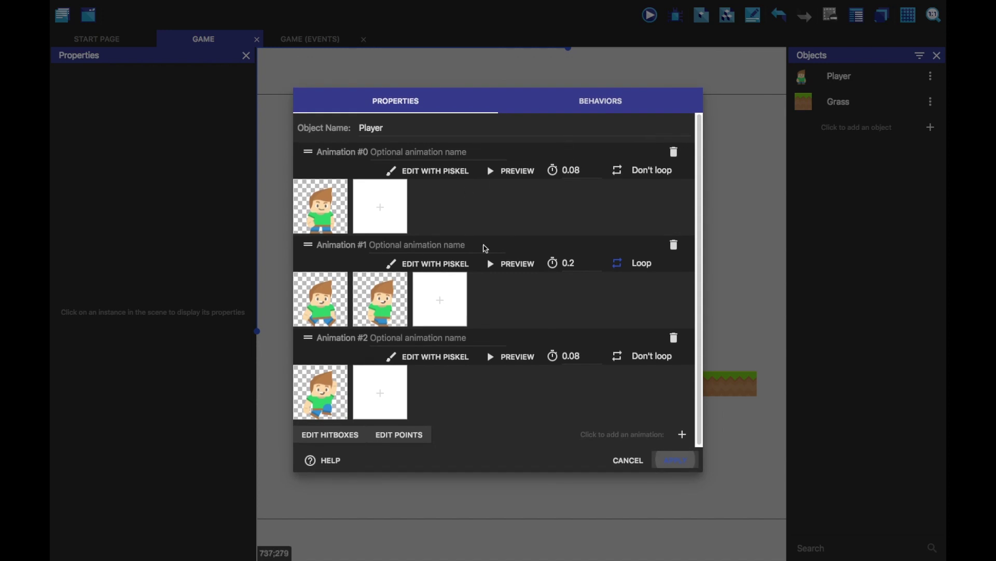
{"action": "left_click", "coordinate": [683, 435]}
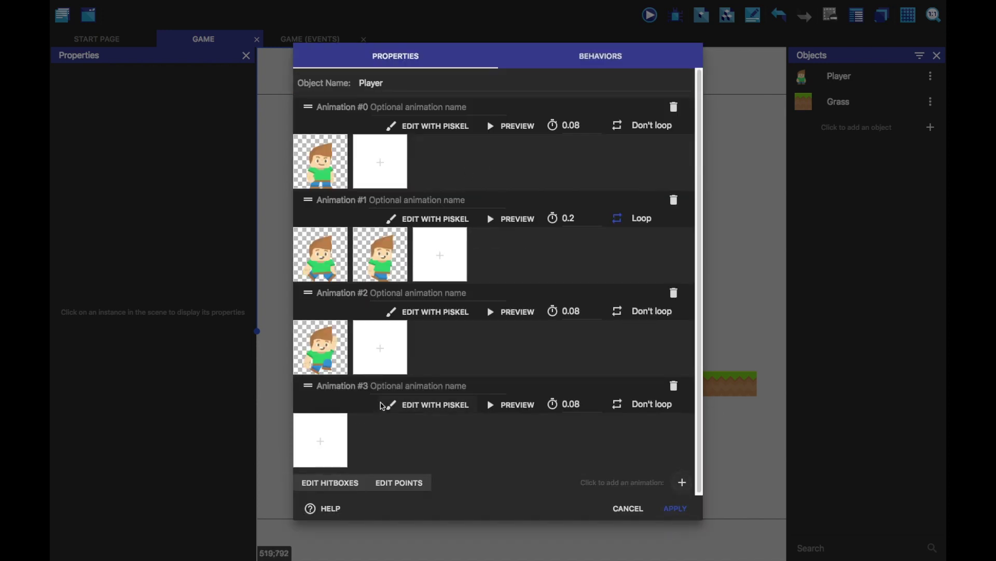
Step: Import player_fall.png from the Art/Player folder as the frame of Animation #3 and apply the changes to the Player object
{"action": "left_click", "coordinate": [326, 448]}
{"action": "left_click", "coordinate": [419, 26]}
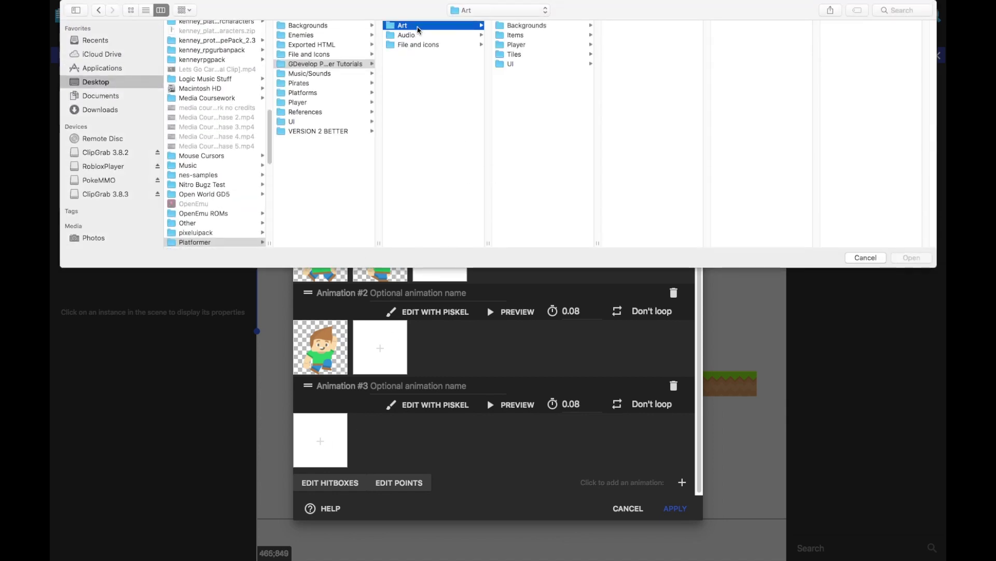
{"action": "left_click", "coordinate": [521, 47]}
{"action": "scroll", "coordinate": [666, 144], "scroll_direction": "down", "scroll_amount": 1}
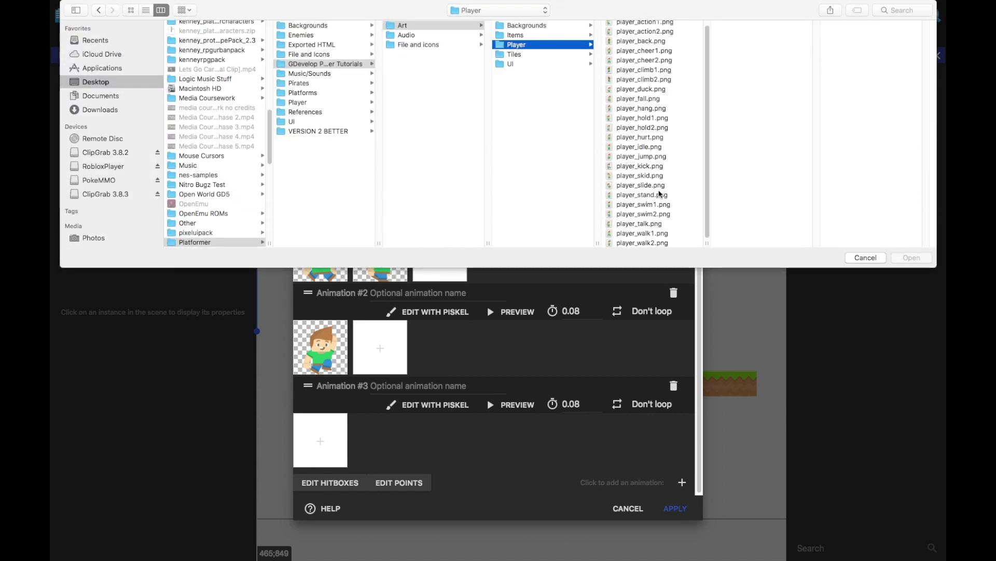
{"action": "left_click", "coordinate": [655, 100]}
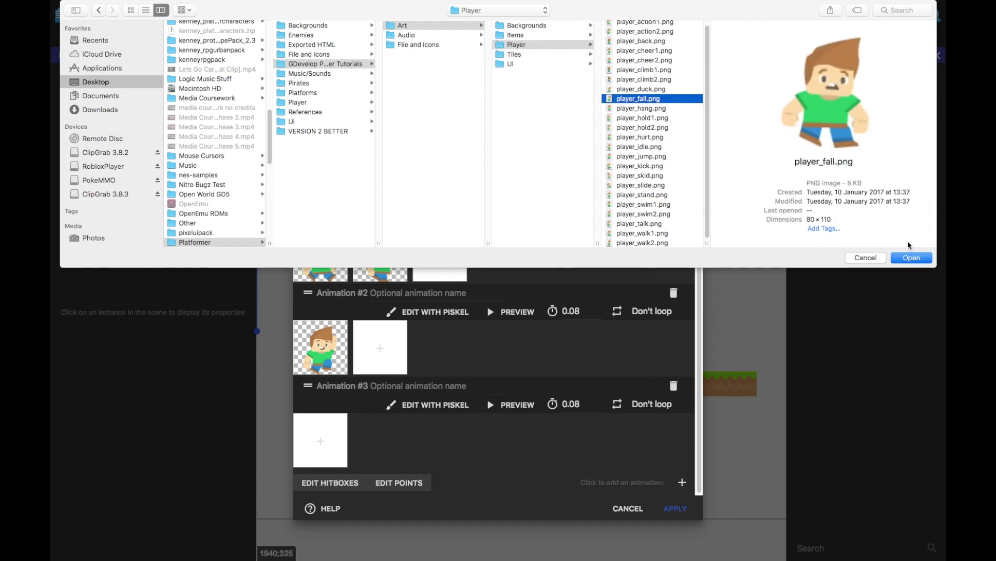
{"action": "left_click", "coordinate": [912, 258]}
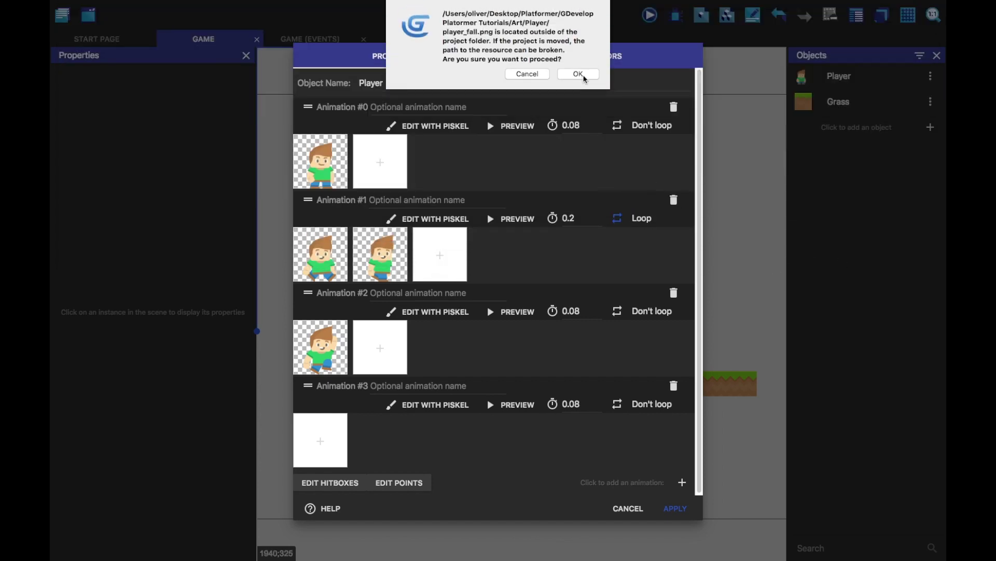
{"action": "left_click", "coordinate": [581, 73]}
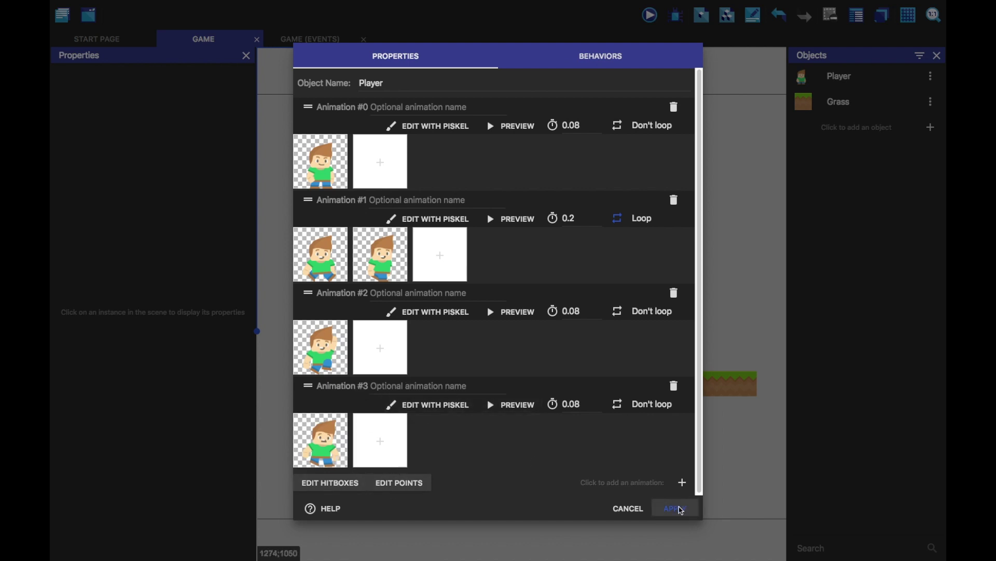
{"action": "left_click", "coordinate": [679, 509]}
Step: Add a new event at the end of the Game scene events with the Platform Behavior condition Is falling for the Player
{"action": "left_click", "coordinate": [322, 39]}
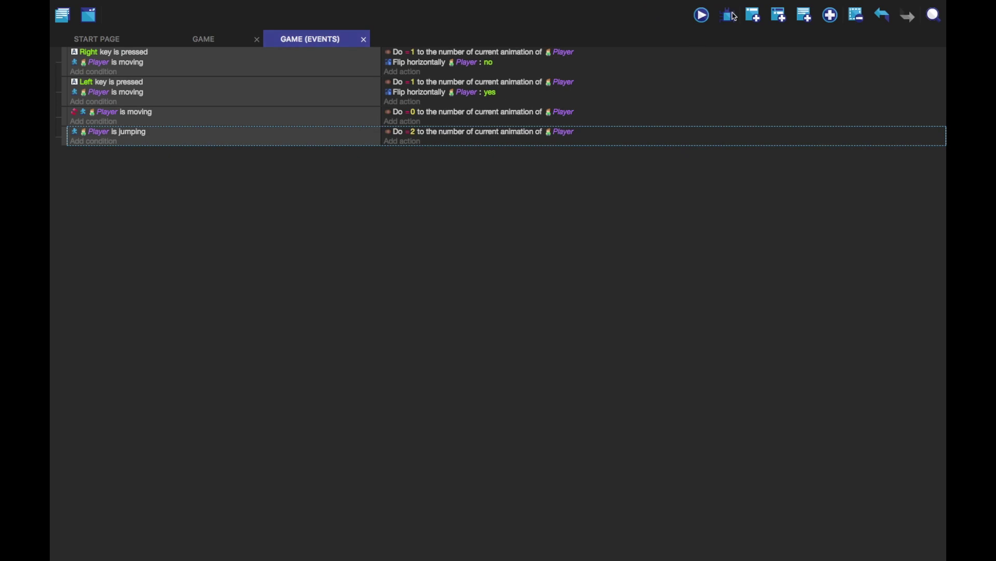
{"action": "left_click", "coordinate": [754, 15]}
{"action": "left_click", "coordinate": [99, 152]}
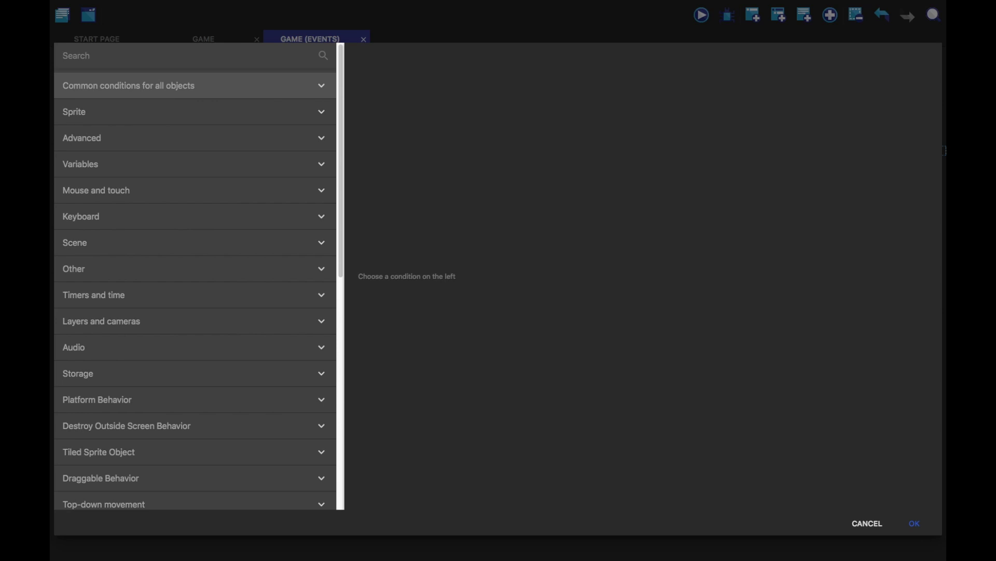
{"action": "type", "text": "falin"}
{"action": "key", "text": "BackSpace"}
{"action": "type", "text": "ll"}
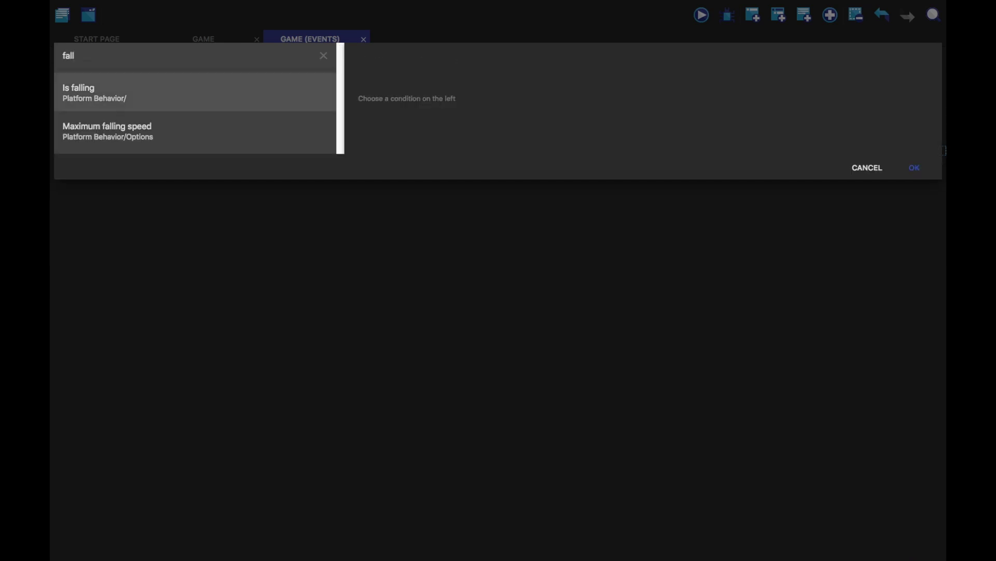
{"action": "left_click", "coordinate": [132, 92]}
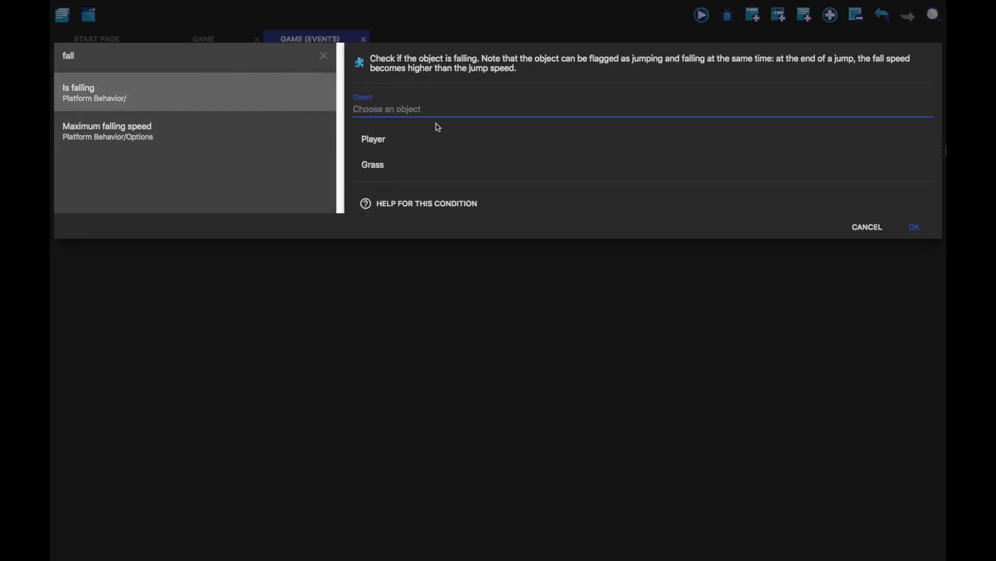
{"action": "left_click", "coordinate": [427, 142]}
{"action": "left_click", "coordinate": [914, 226]}
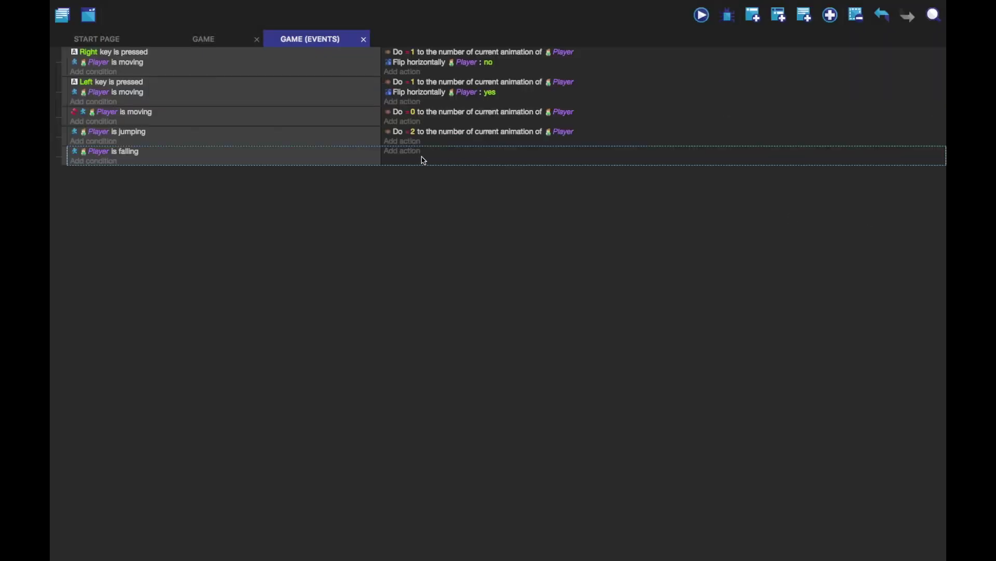
Step: Give the falling event a Change the animation action that sets the Player's animation to 3
{"action": "left_click", "coordinate": [403, 153]}
{"action": "type", "text": "animation"}
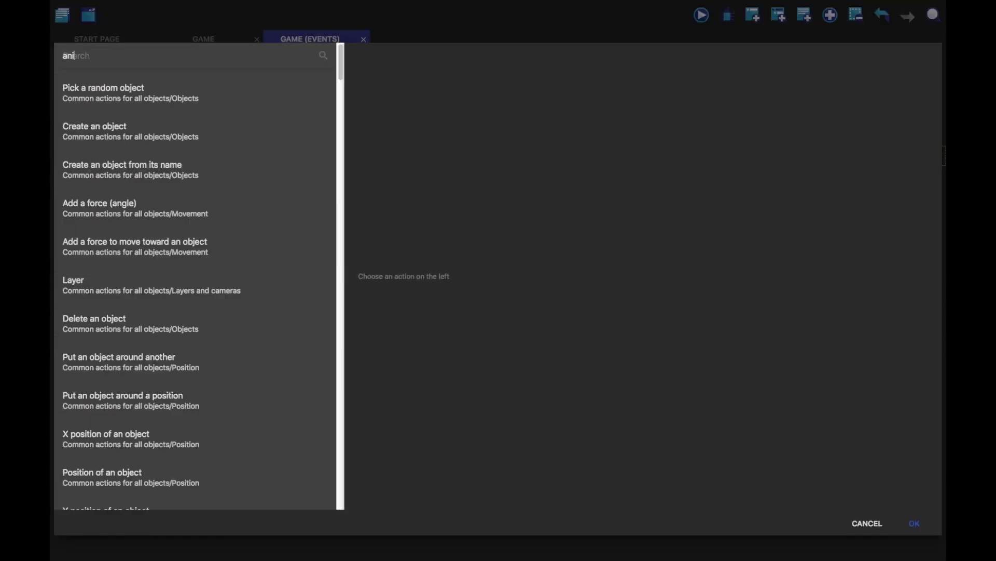
{"action": "left_click", "coordinate": [154, 88]}
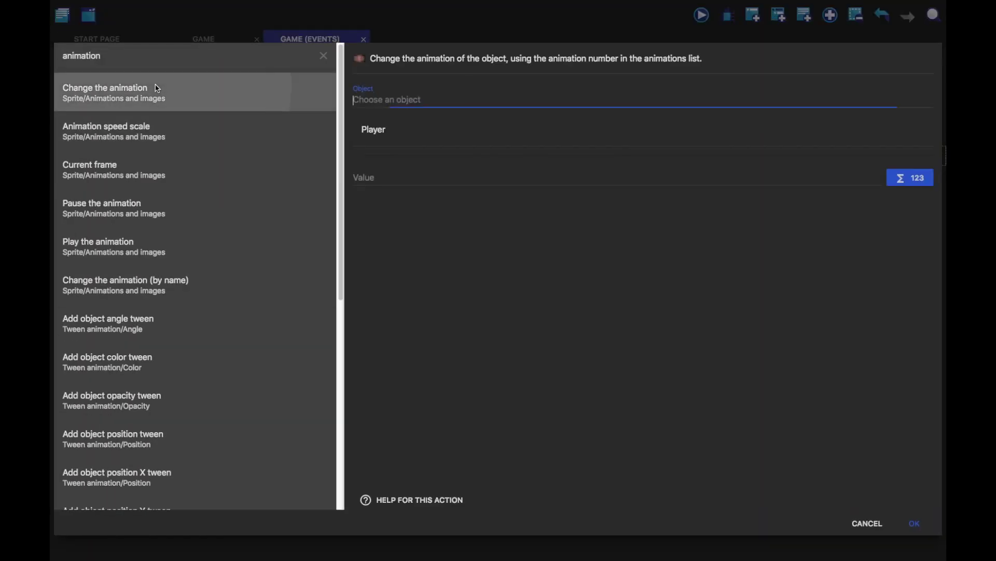
{"action": "left_click", "coordinate": [363, 127]}
{"action": "left_click", "coordinate": [371, 138]}
{"action": "left_click", "coordinate": [375, 179]}
{"action": "type", "text": "3"}
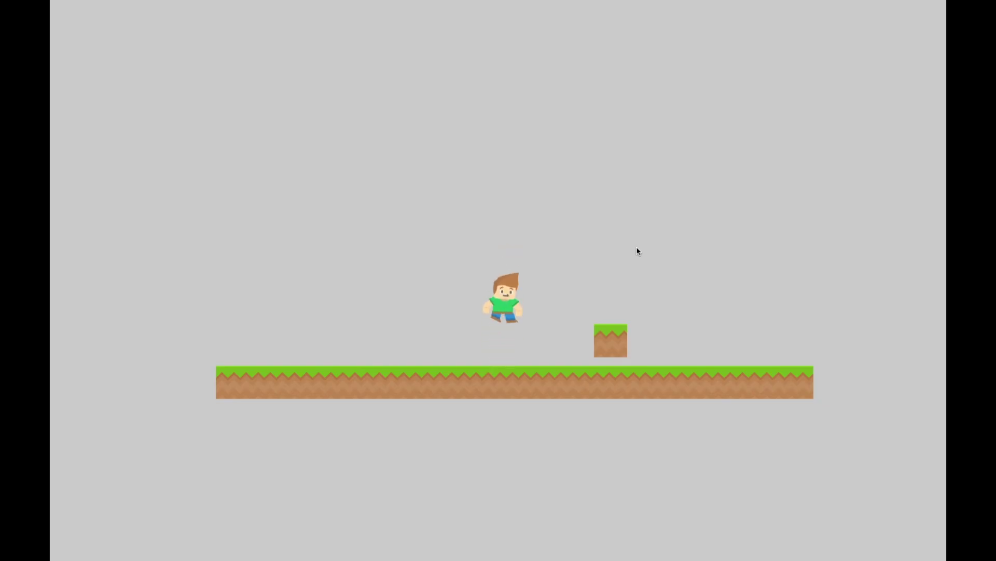
Step: Preview the game, test walking, jumping and falling in both directions around the small Grass block, and close the preview
{"action": "key", "text": "Right"}
{"action": "key", "text": "space"}
{"action": "key", "text": "Left"}
{"action": "key", "text": "space"}
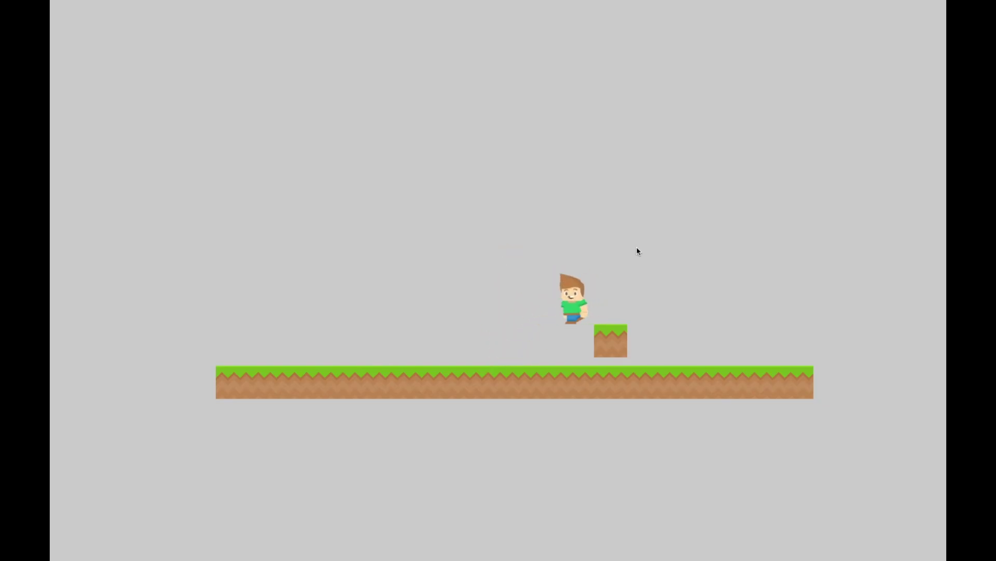
{"action": "key", "text": "Right"}
{"action": "key", "text": "space"}
{"action": "key", "text": "space"}
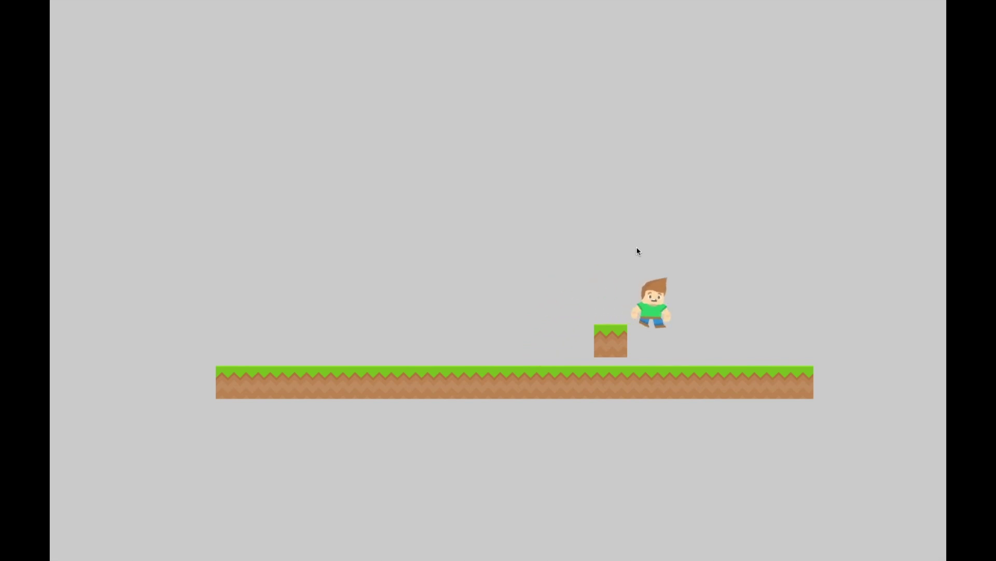
{"action": "key", "text": "Left"}
{"action": "key", "text": "space"}
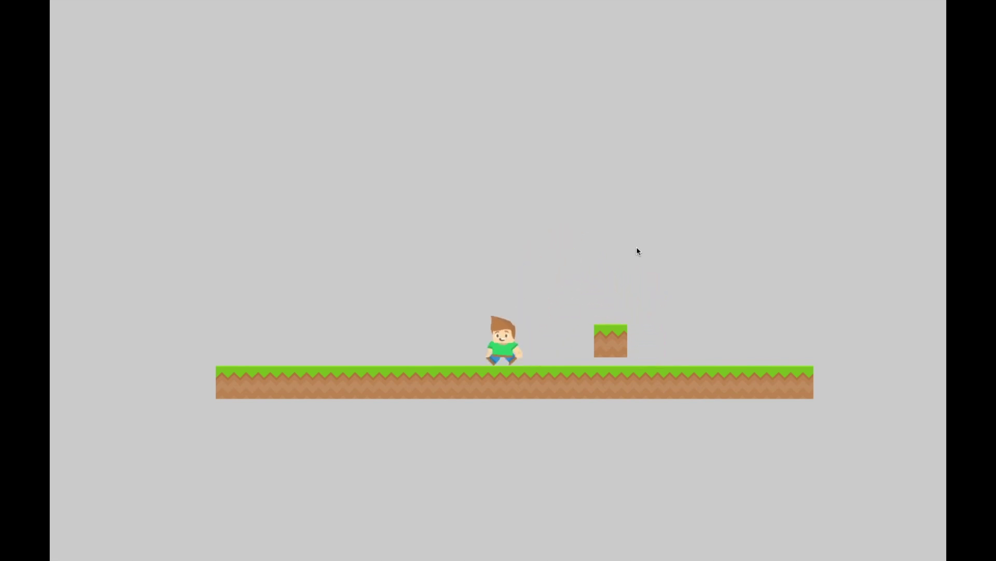
{"action": "key", "text": "Right"}
{"action": "key", "text": "space"}
{"action": "key", "text": "Right"}
{"action": "key", "text": "space"}
{"action": "key", "text": "Left"}
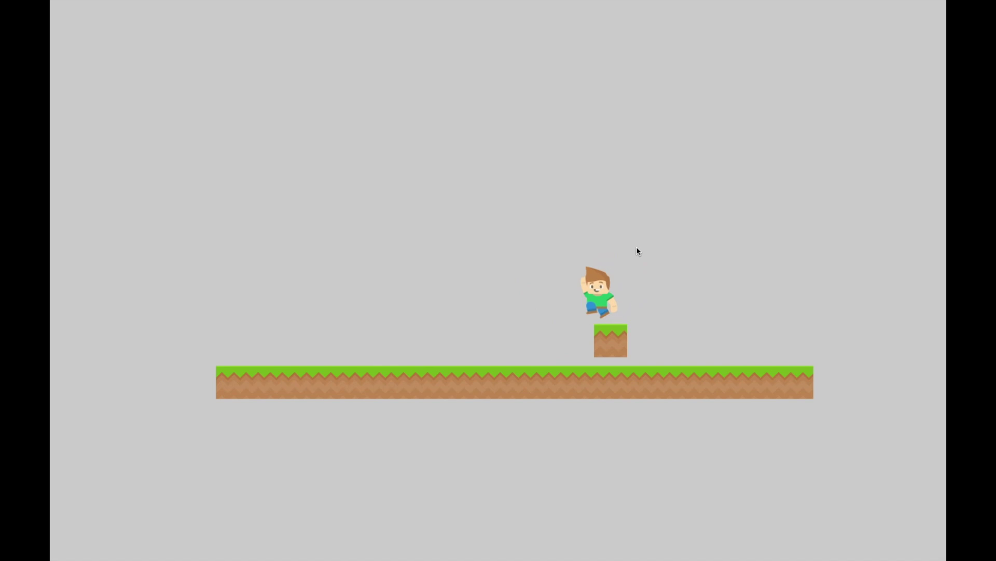
{"action": "key", "text": "space"}
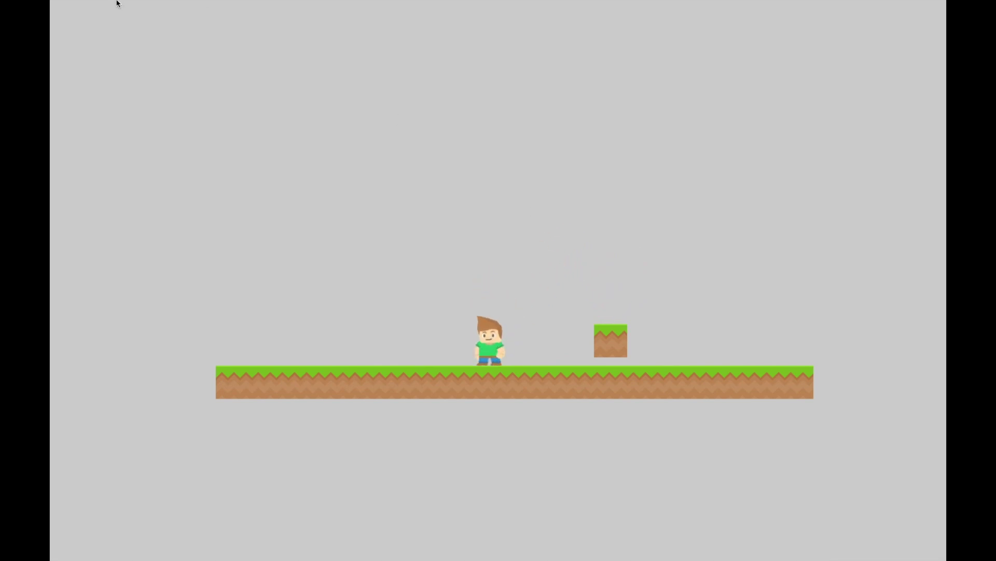
{"action": "left_click", "coordinate": [58, 18]}
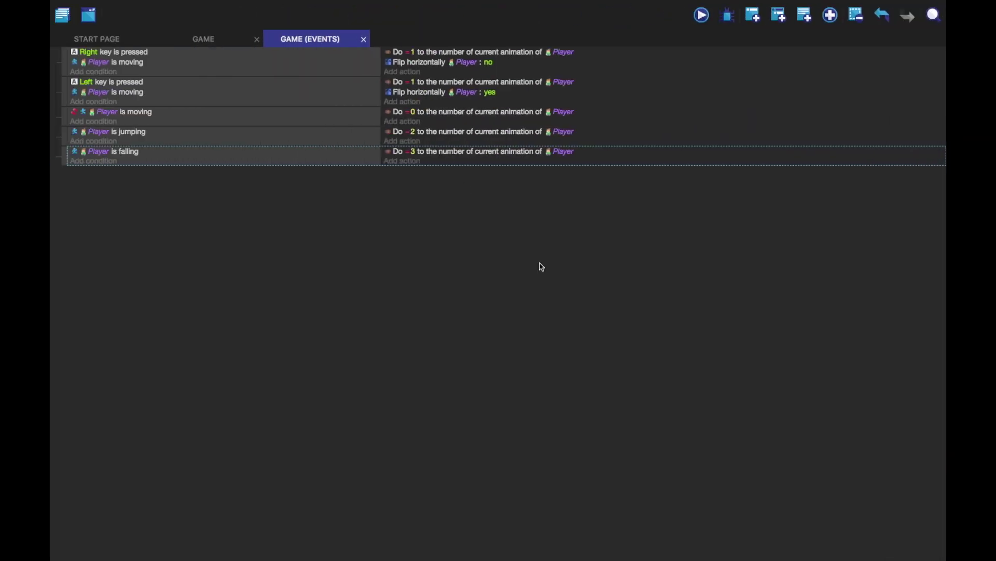
Step: Delete the single Grass block above the ground platform in the Game scene
{"action": "left_click", "coordinate": [237, 44]}
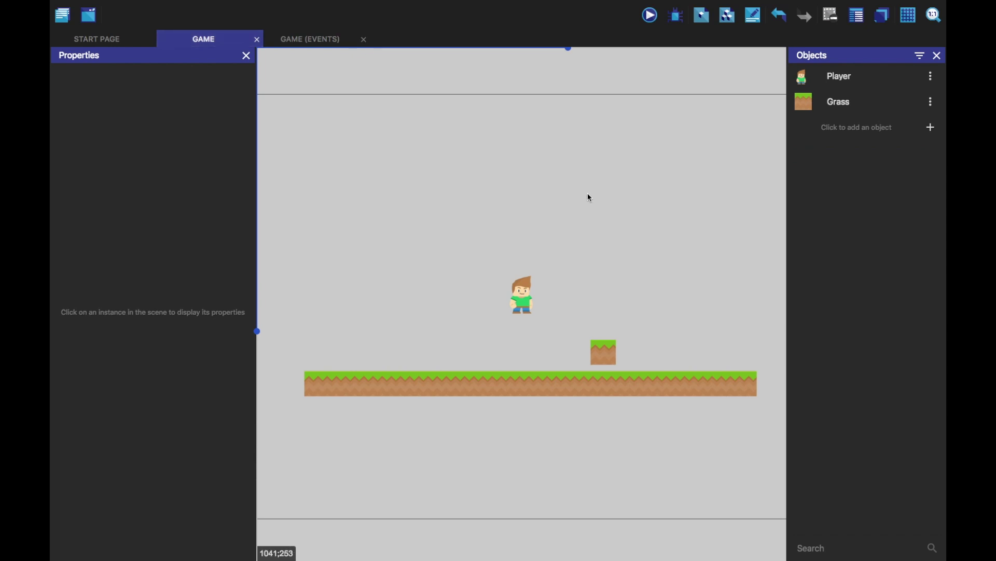
{"action": "left_click", "coordinate": [604, 352]}
{"action": "key", "text": "Delete"}
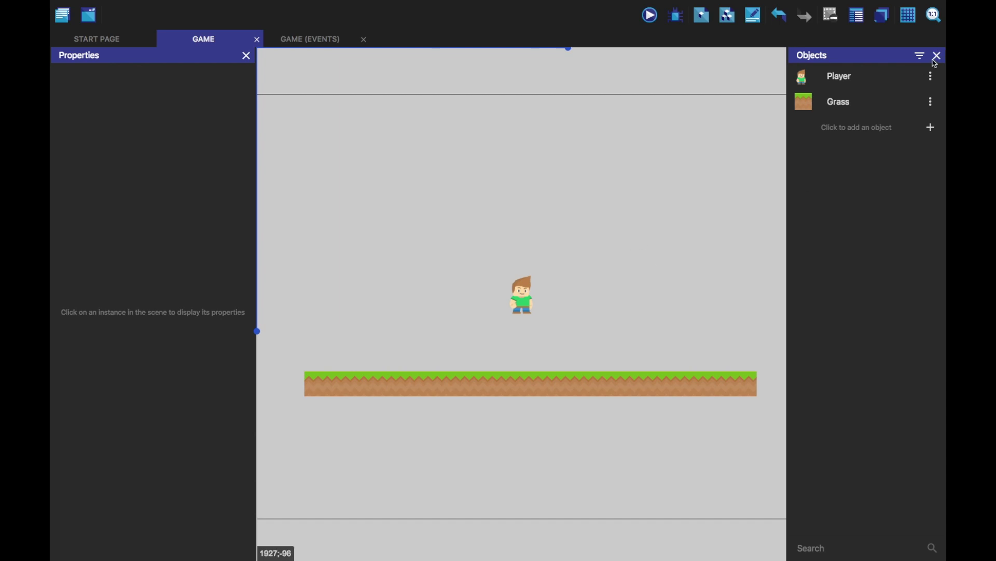
Step: Open the Player object's behaviors and set the PlatformerObject acceleration to 9999
{"action": "left_click", "coordinate": [932, 76]}
{"action": "left_click", "coordinate": [882, 94]}
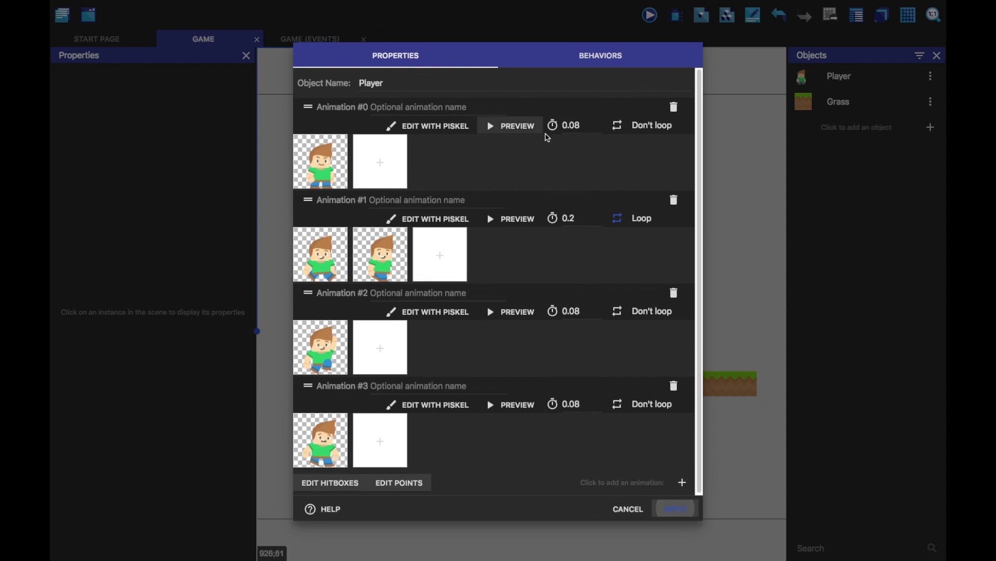
{"action": "left_click", "coordinate": [600, 56]}
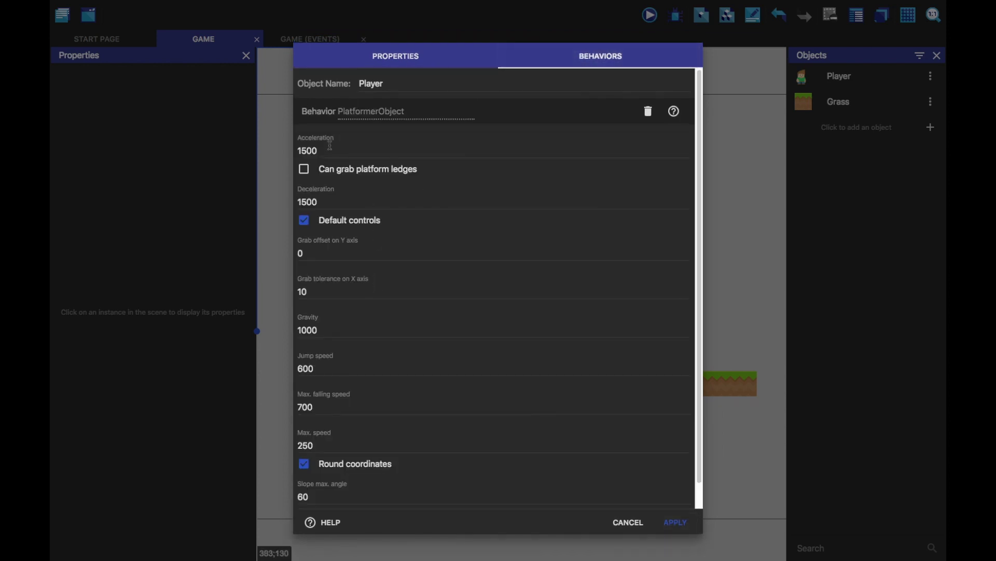
{"action": "left_click_drag", "start_coordinate": [318, 150], "coordinate": [306, 150]}
{"action": "double_click", "coordinate": [309, 151]}
{"action": "left_click", "coordinate": [314, 151]}
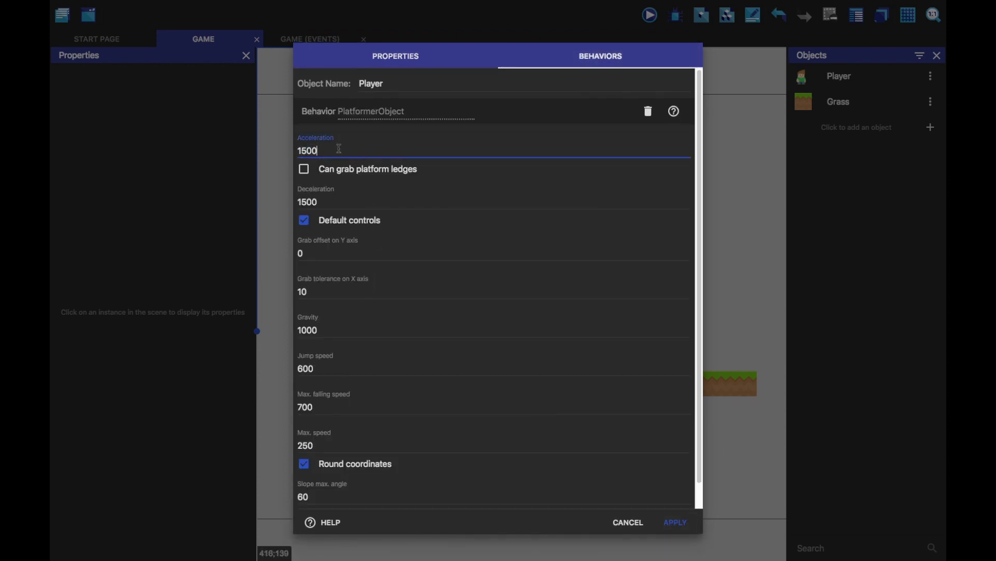
{"action": "double_click", "coordinate": [316, 150]}
{"action": "type", "text": "9999"}
Step: Set the PlatformerObject deceleration to 9999 and apply the changes to the Player object
{"action": "double_click", "coordinate": [326, 200]}
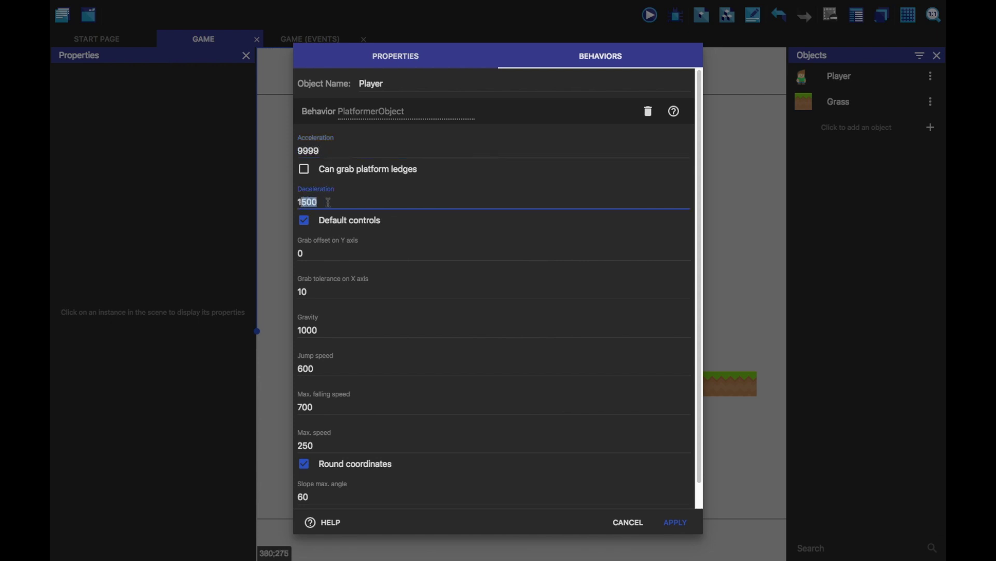
{"action": "type", "text": "19999"}
{"action": "key", "text": "BackSpace"}
{"action": "left_click", "coordinate": [676, 523]}
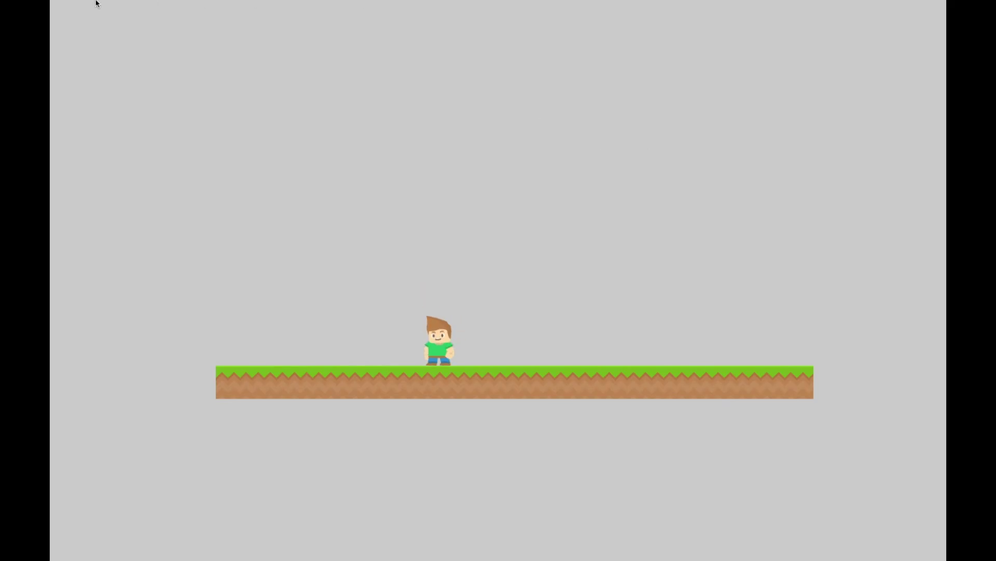
Step: Preview the Player's movement on the ground platform, close the preview and return to the Game scene
{"action": "left_click", "coordinate": [57, 18]}
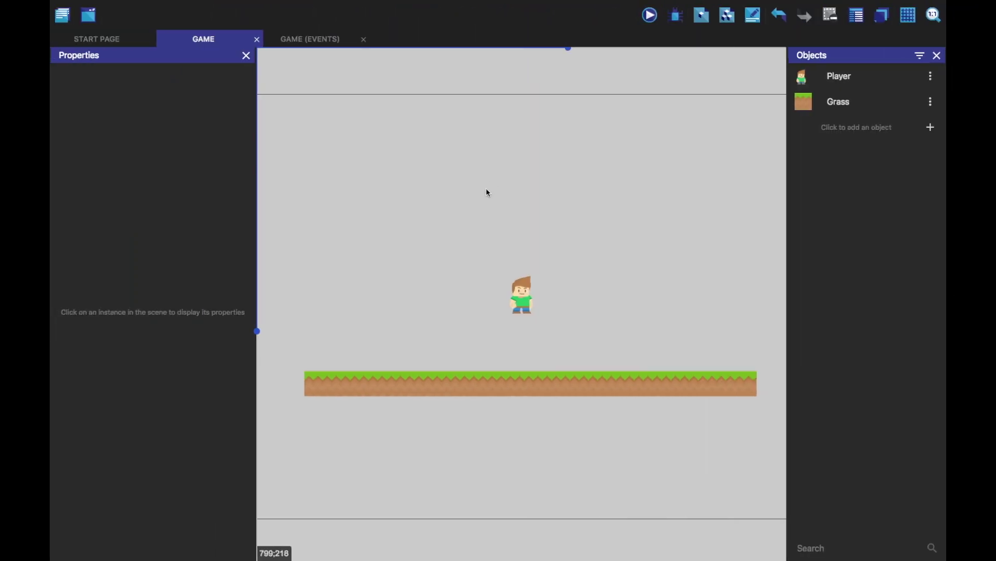
{"action": "left_click", "coordinate": [521, 293]}
{"action": "left_click", "coordinate": [597, 289]}
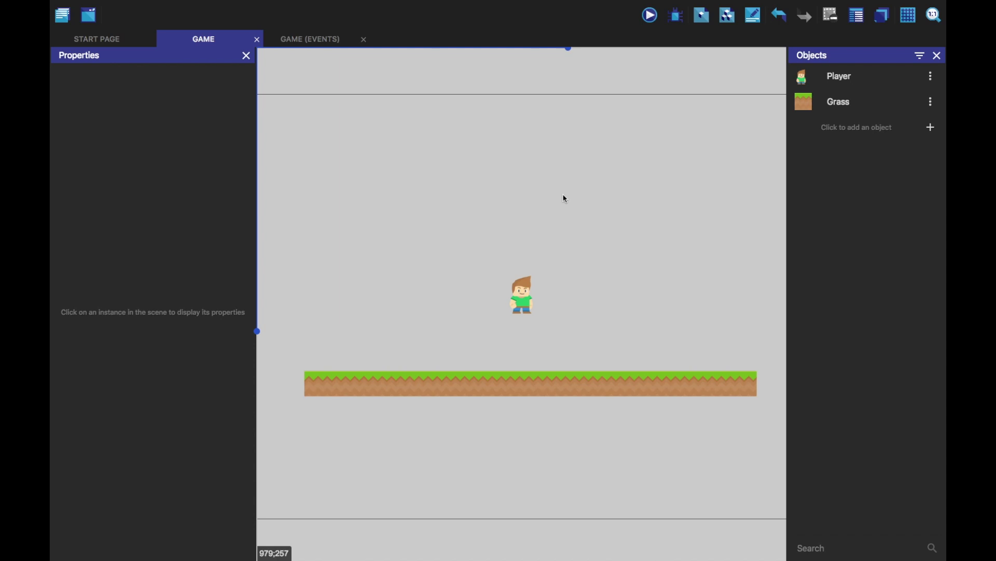